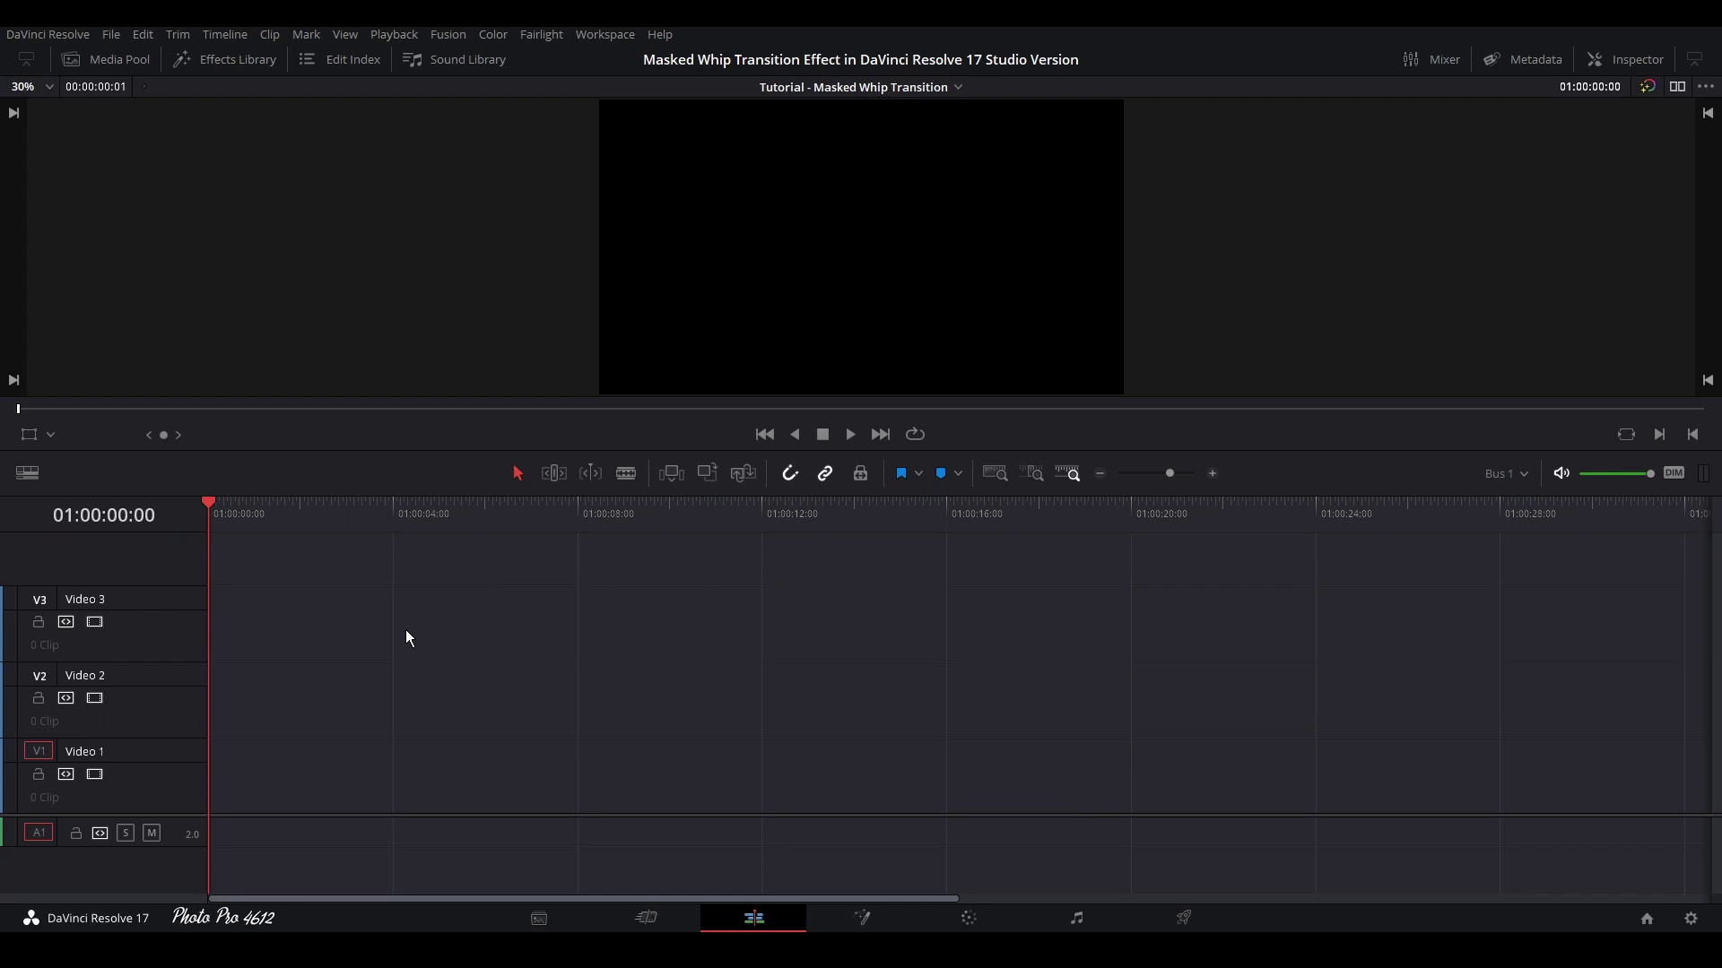
Drag the winter thermos clip from the Media Pool onto Video 1 at the timeline start
scroll(952, 662, "up", 2)
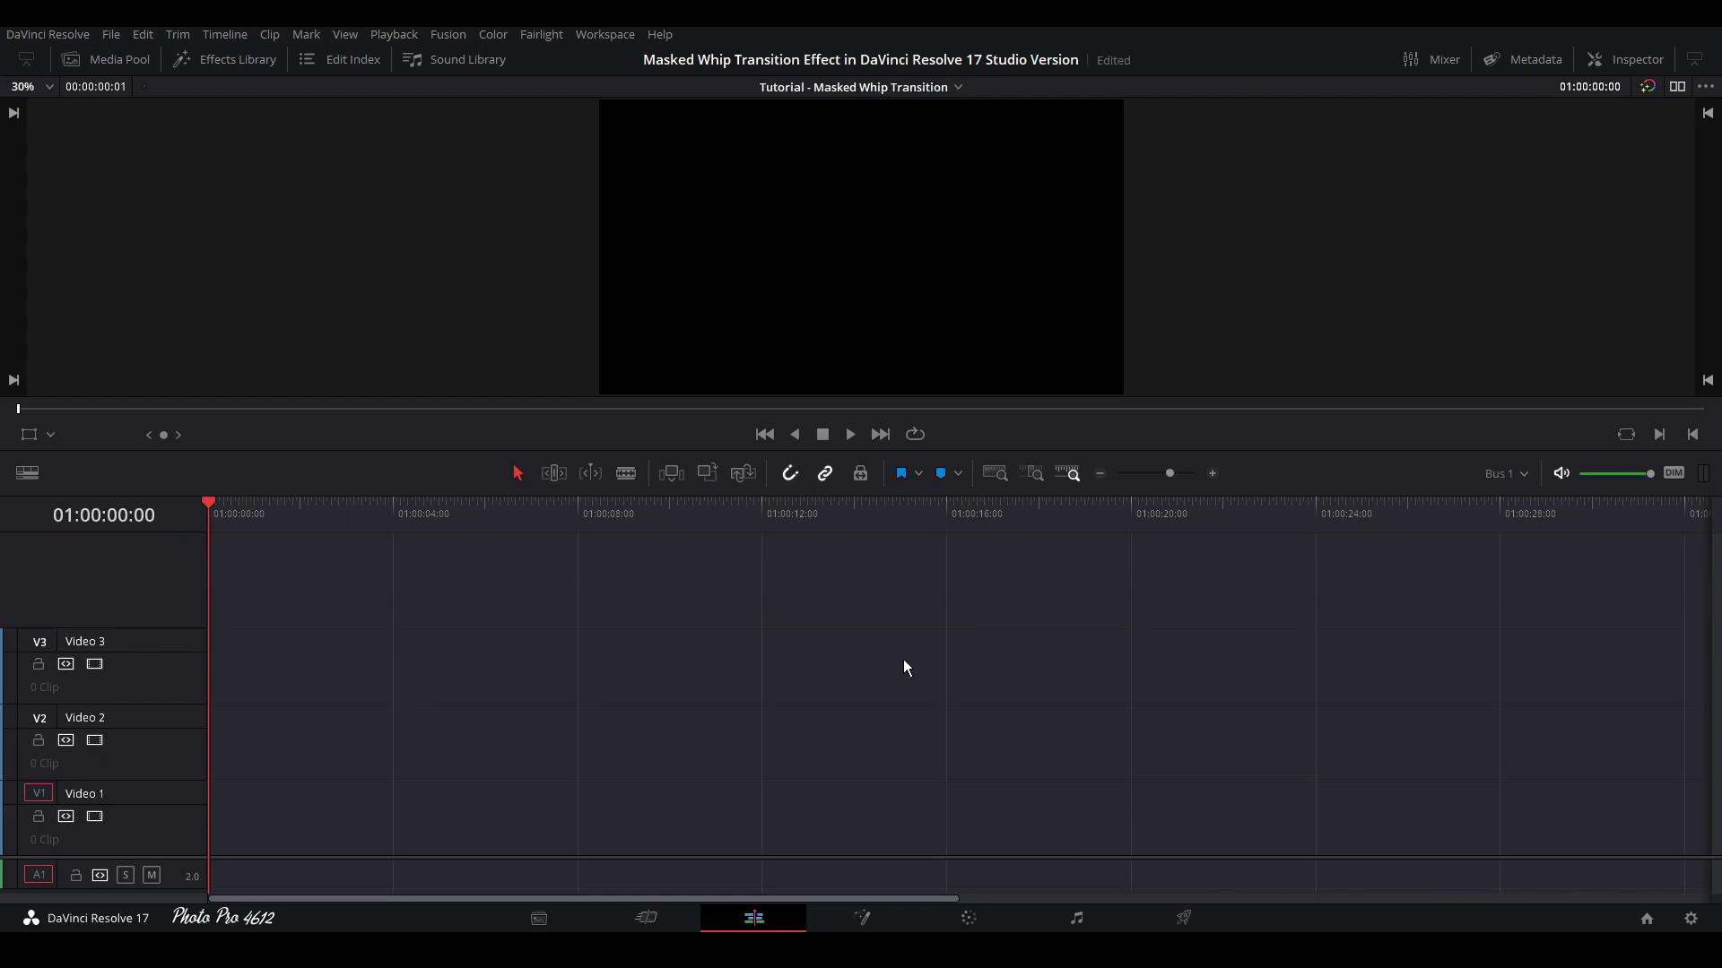
left_click(119, 59)
left_click_drag(307, 266, 619, 816)
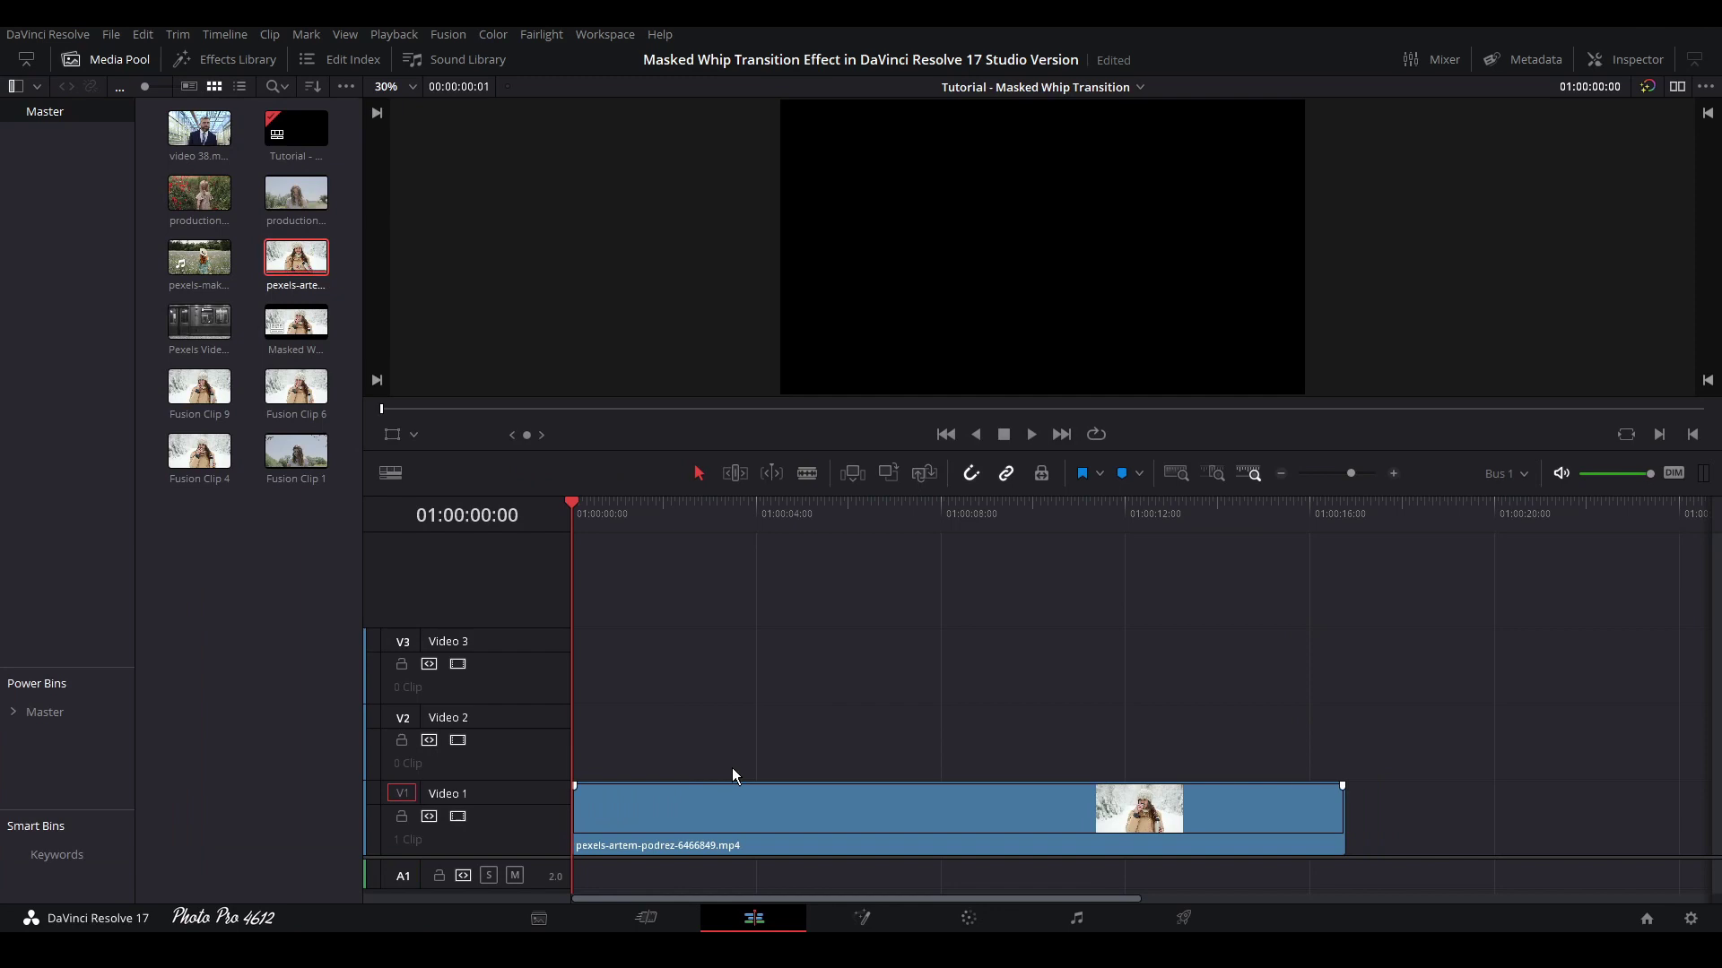
left_click(117, 57)
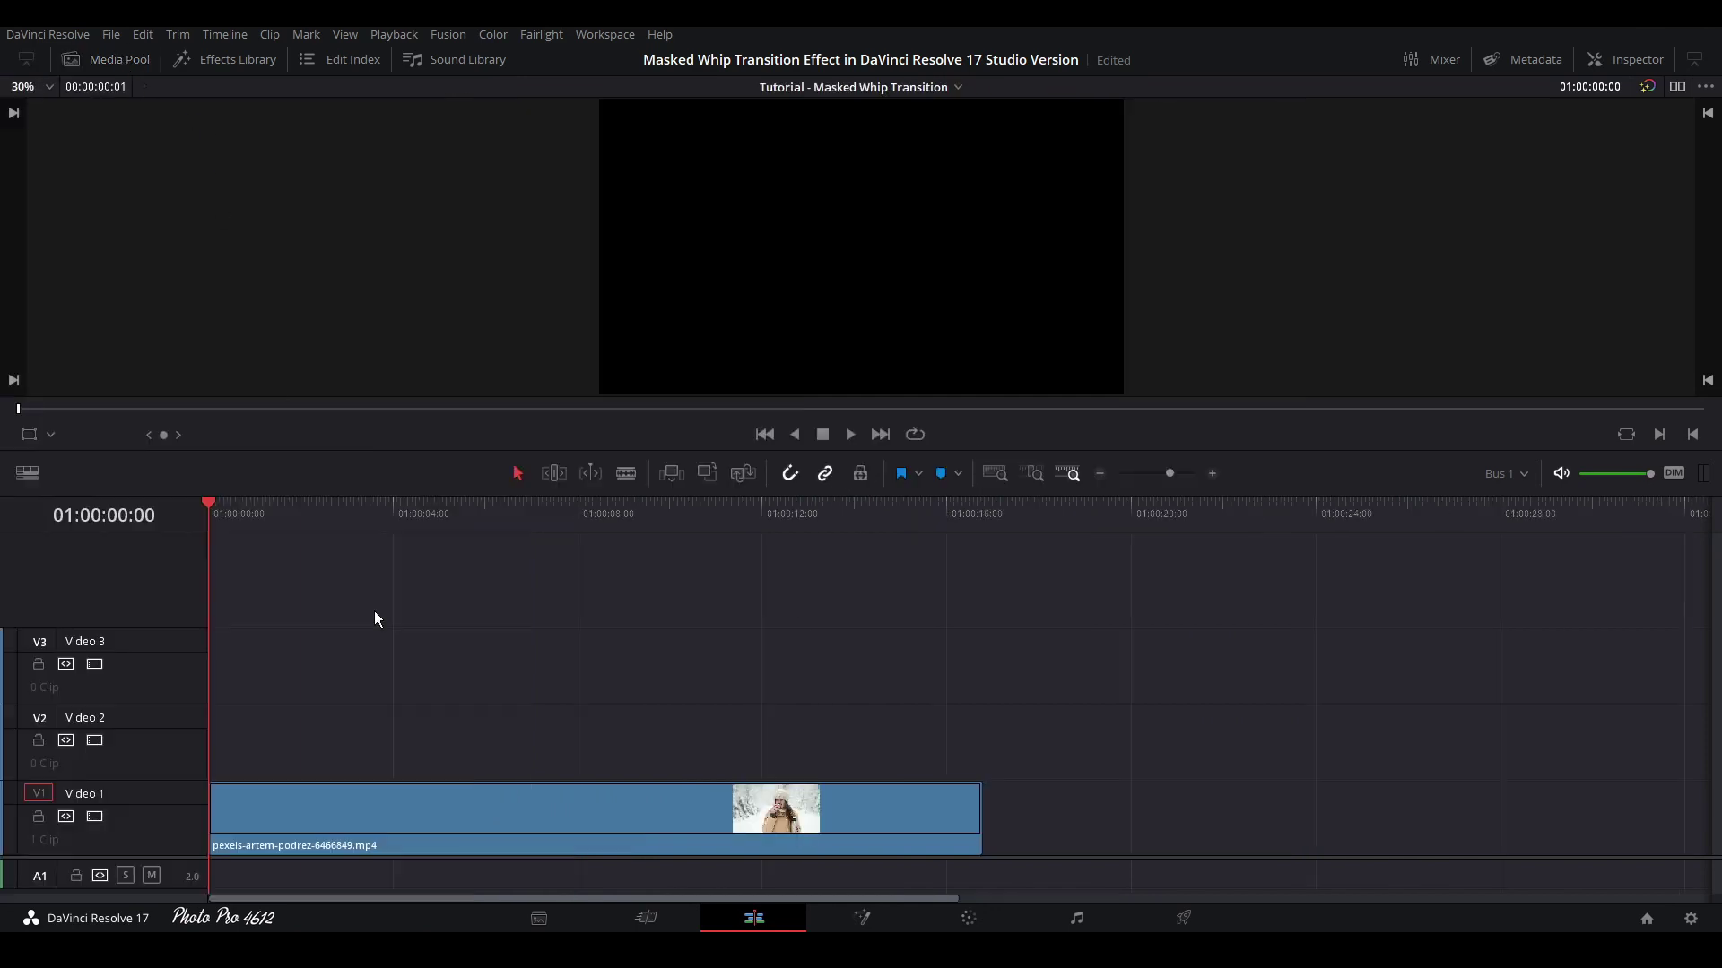
Preview the clip from 01:00:01:06, then select it on Video 1
left_click(266, 513)
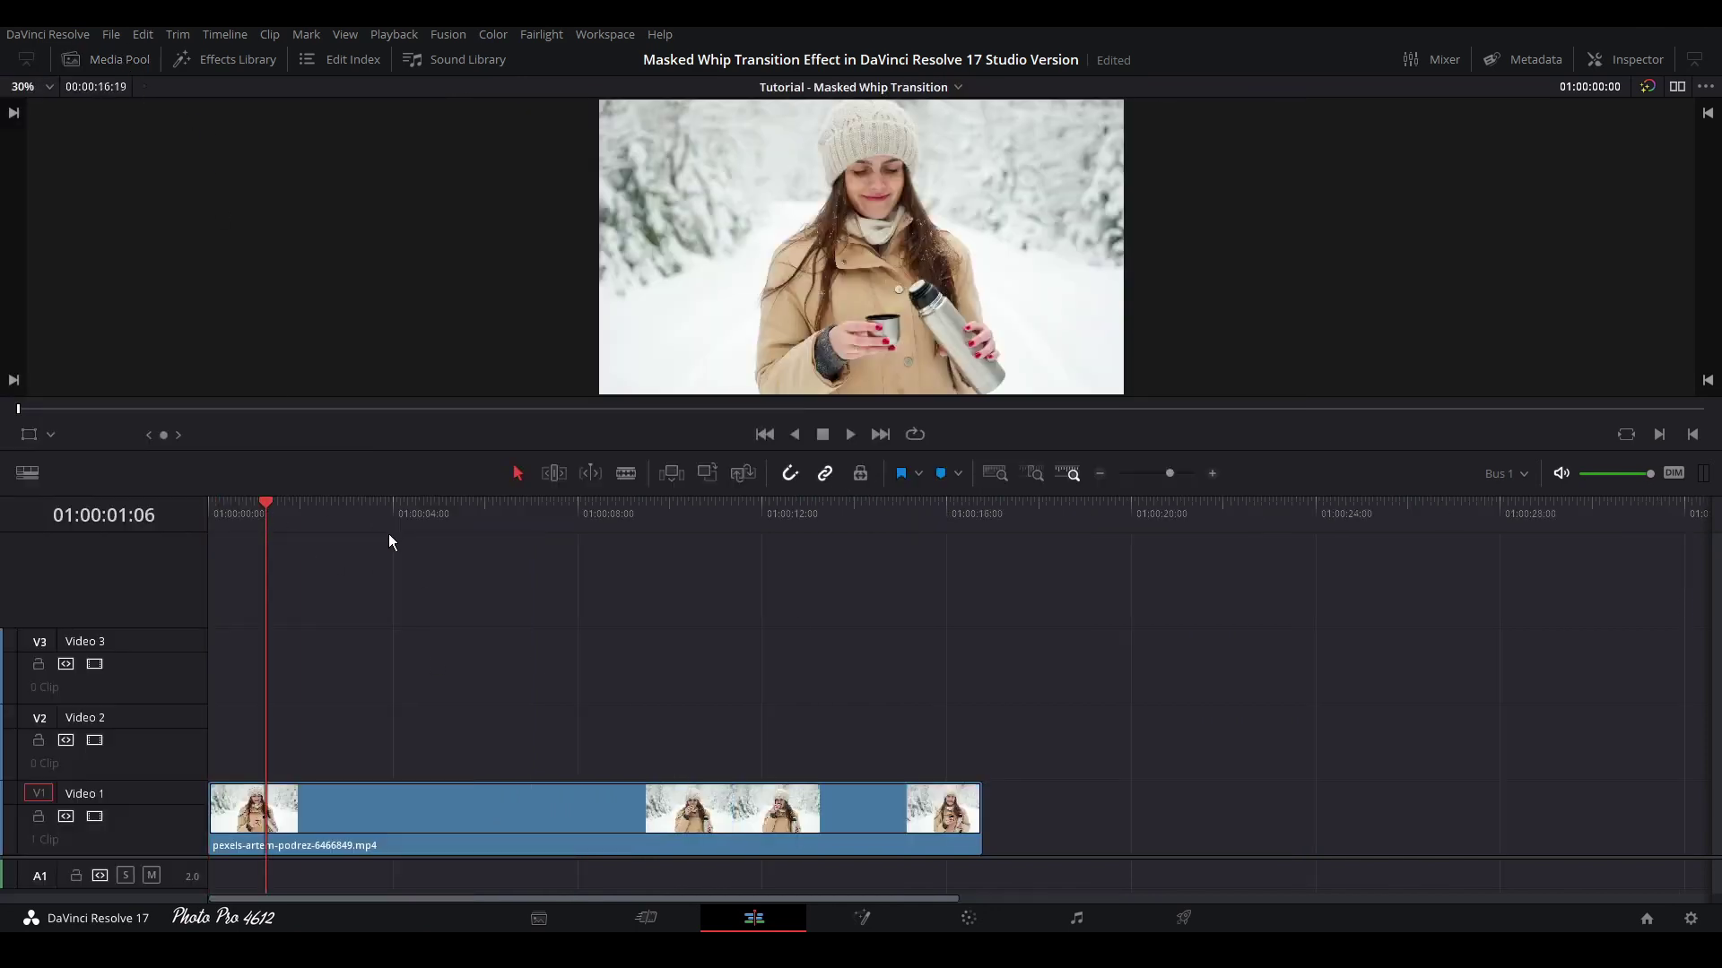
key("space")
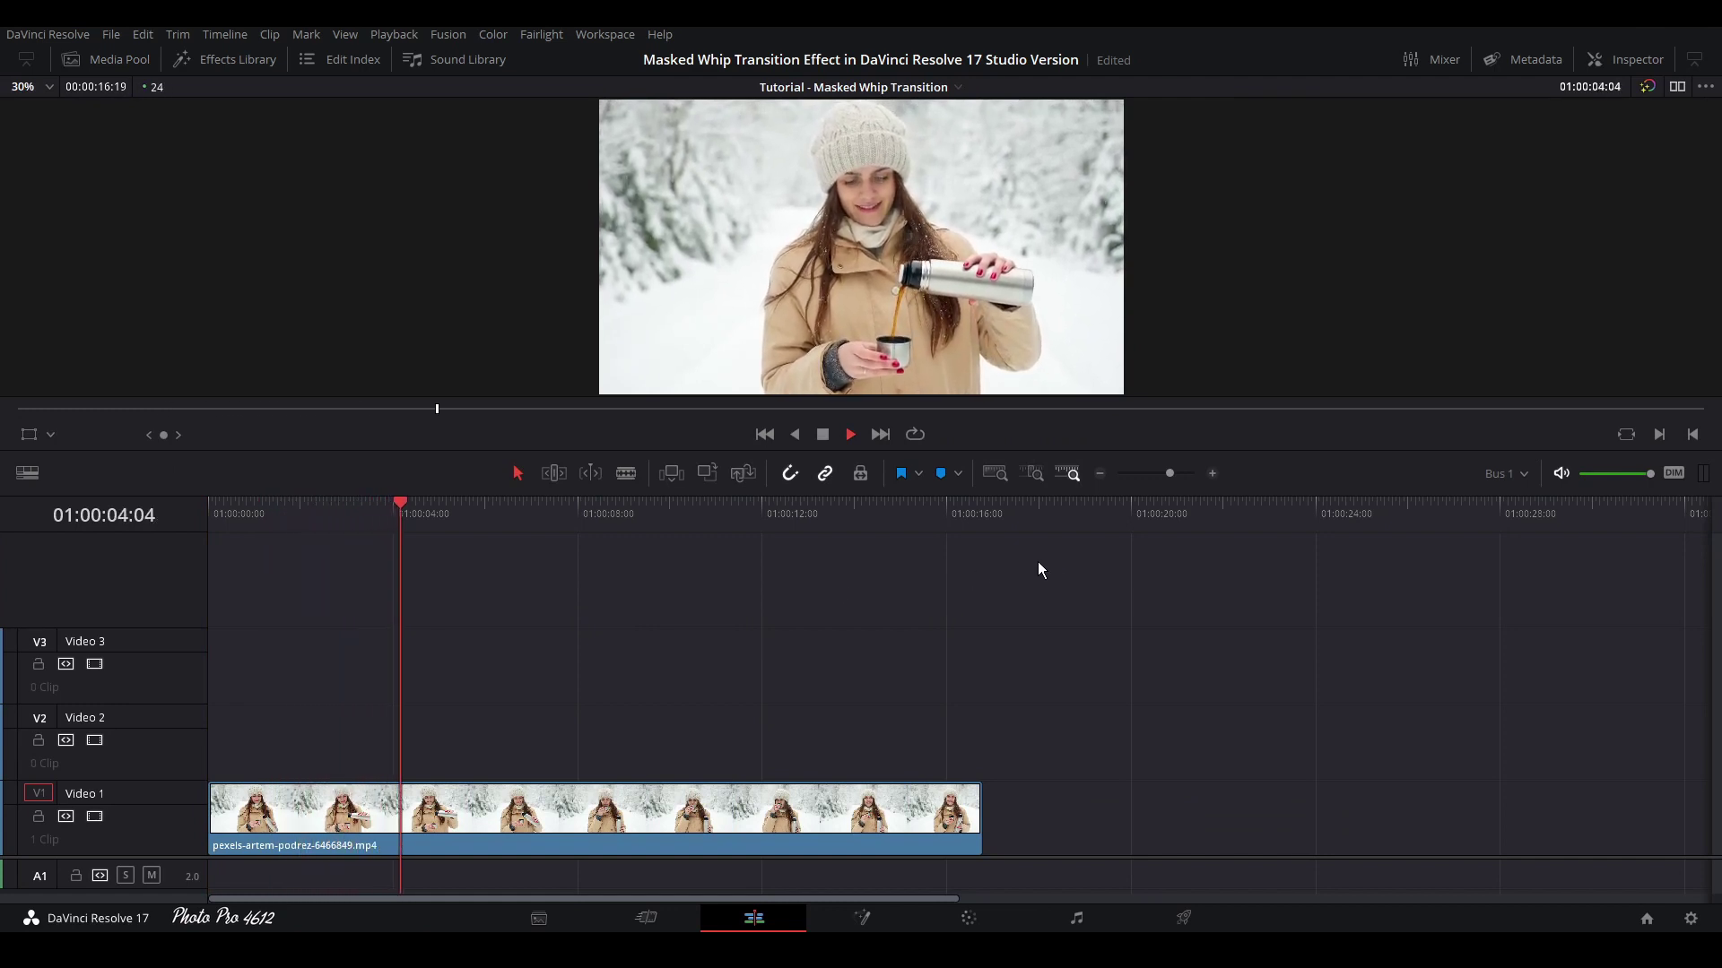
key("space")
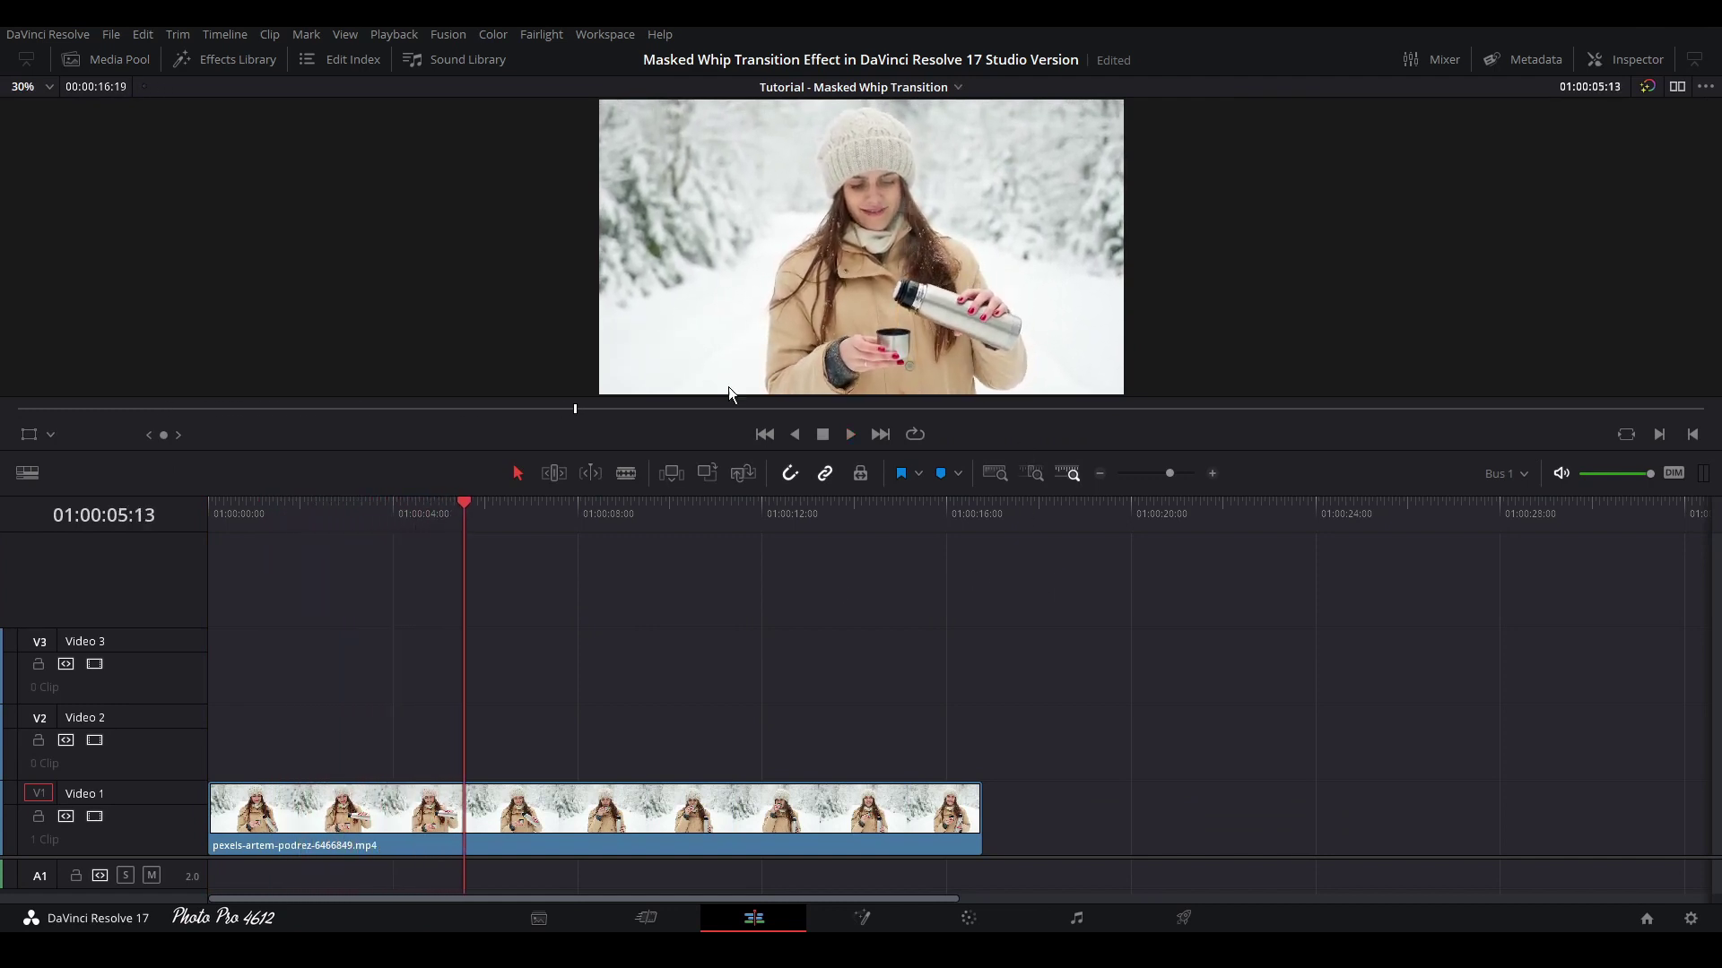
left_click(530, 814)
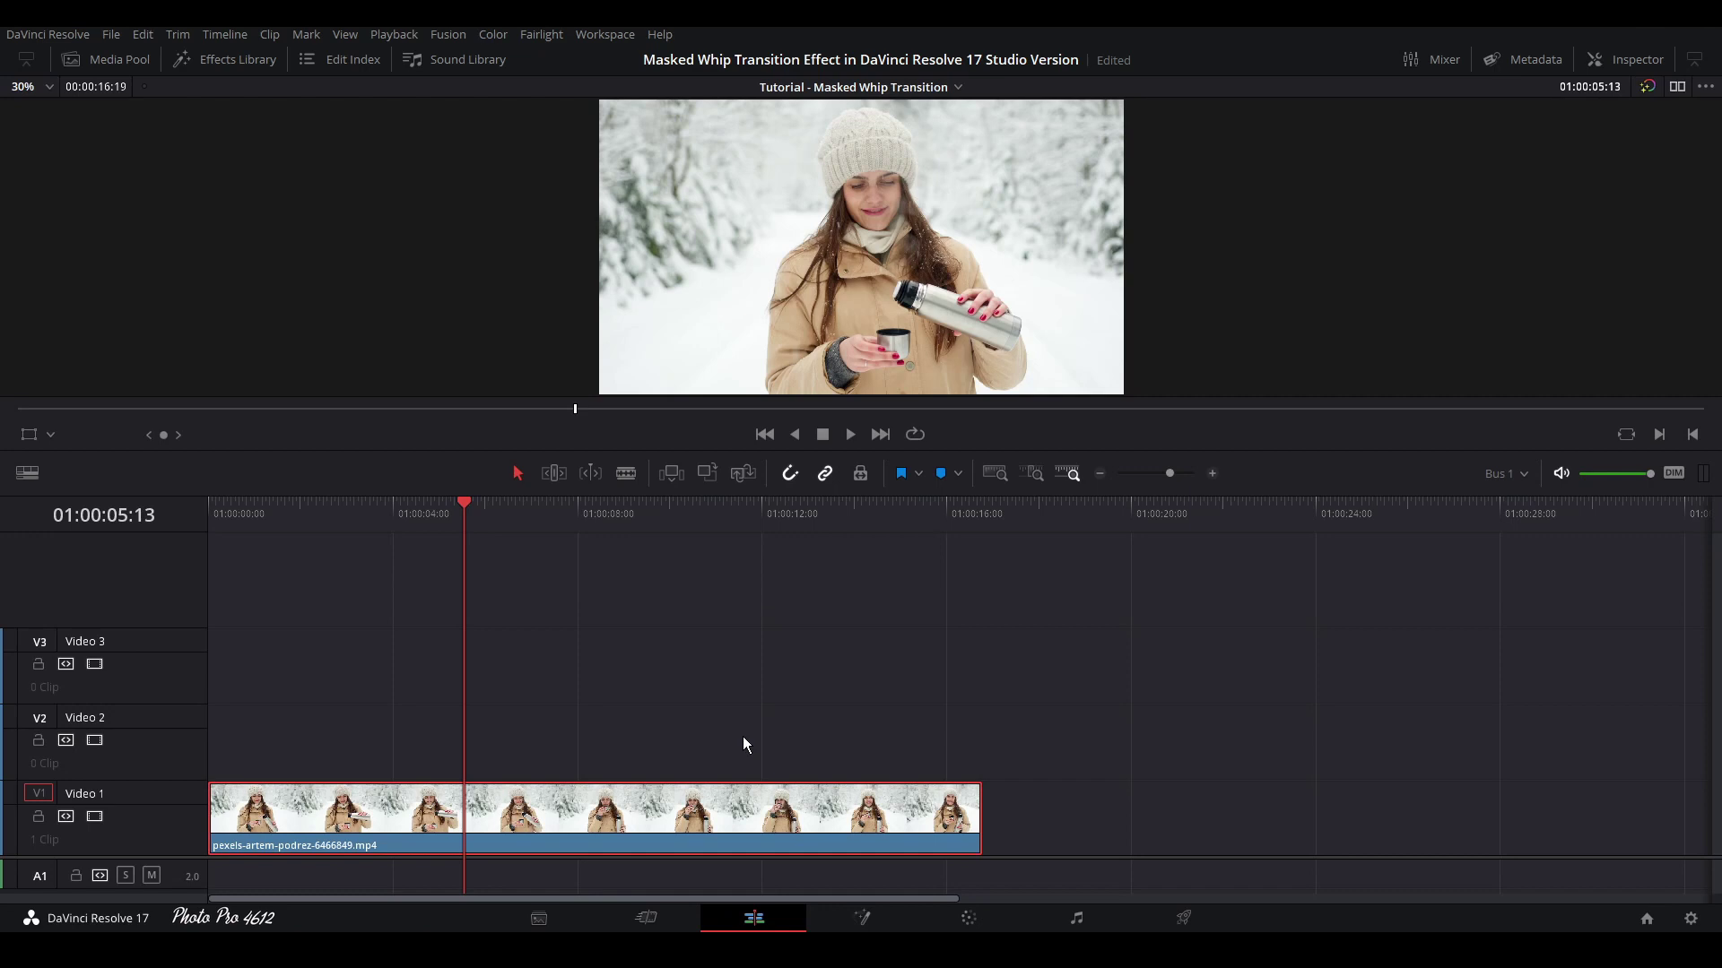
key("ctrl+r")
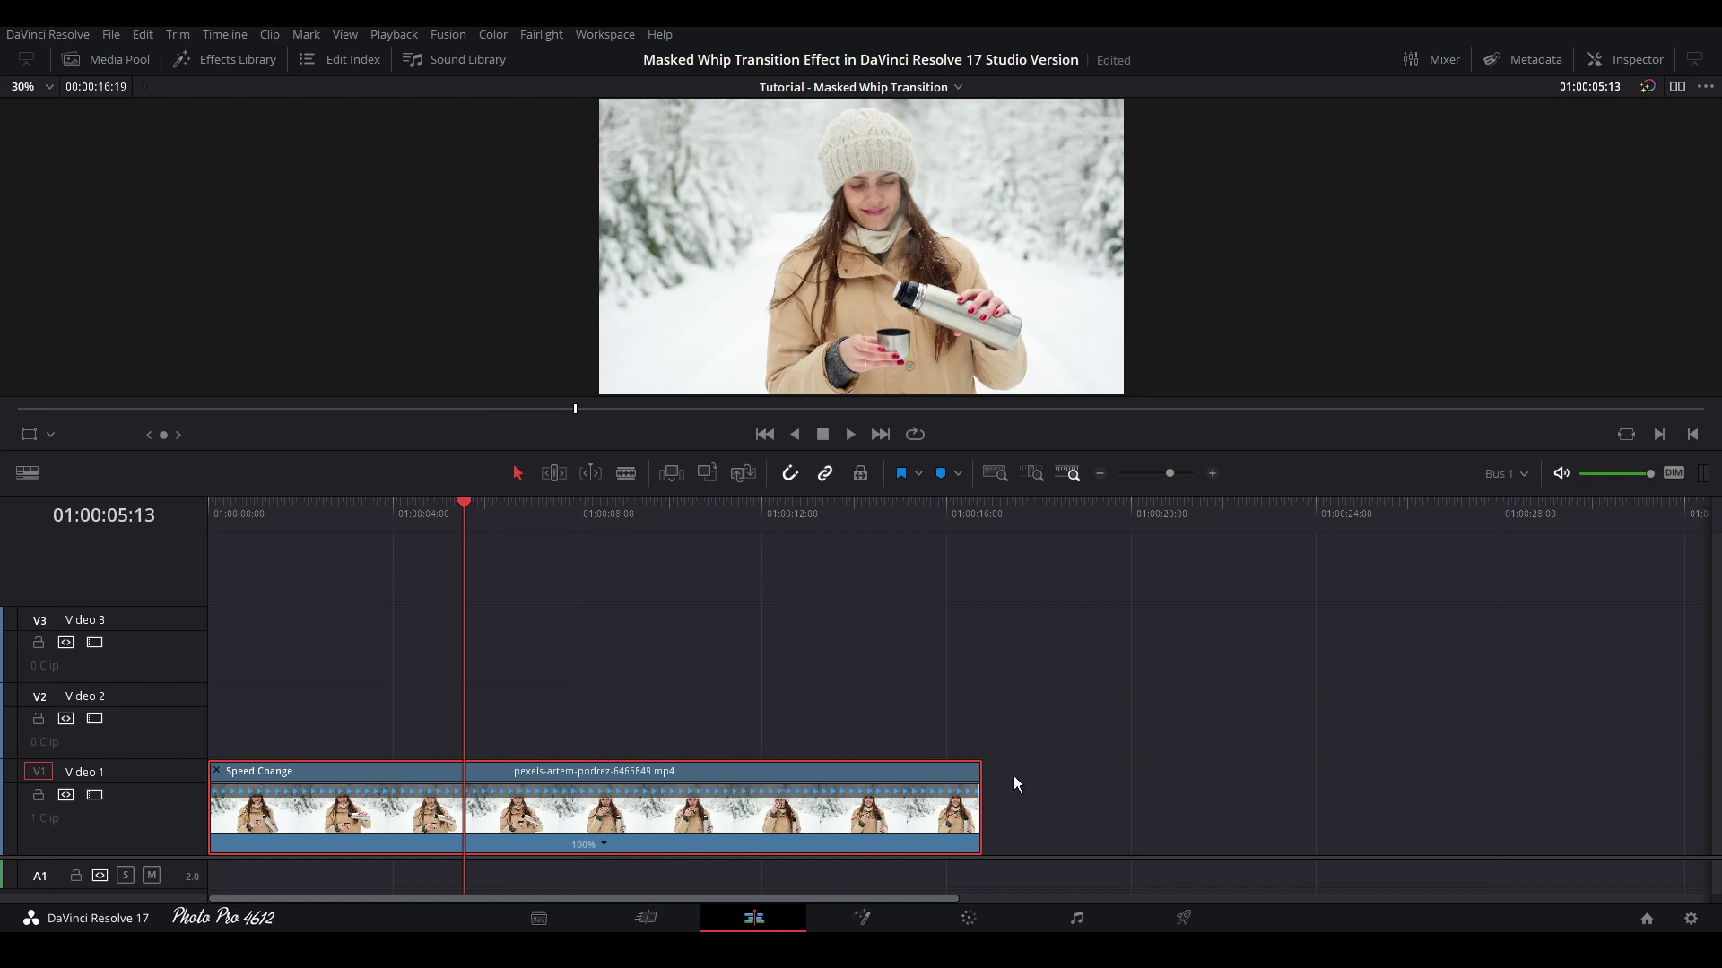
Retime the Video 1 thermos clip to 150% speed and play it back
left_click_drag(978, 770, 723, 764)
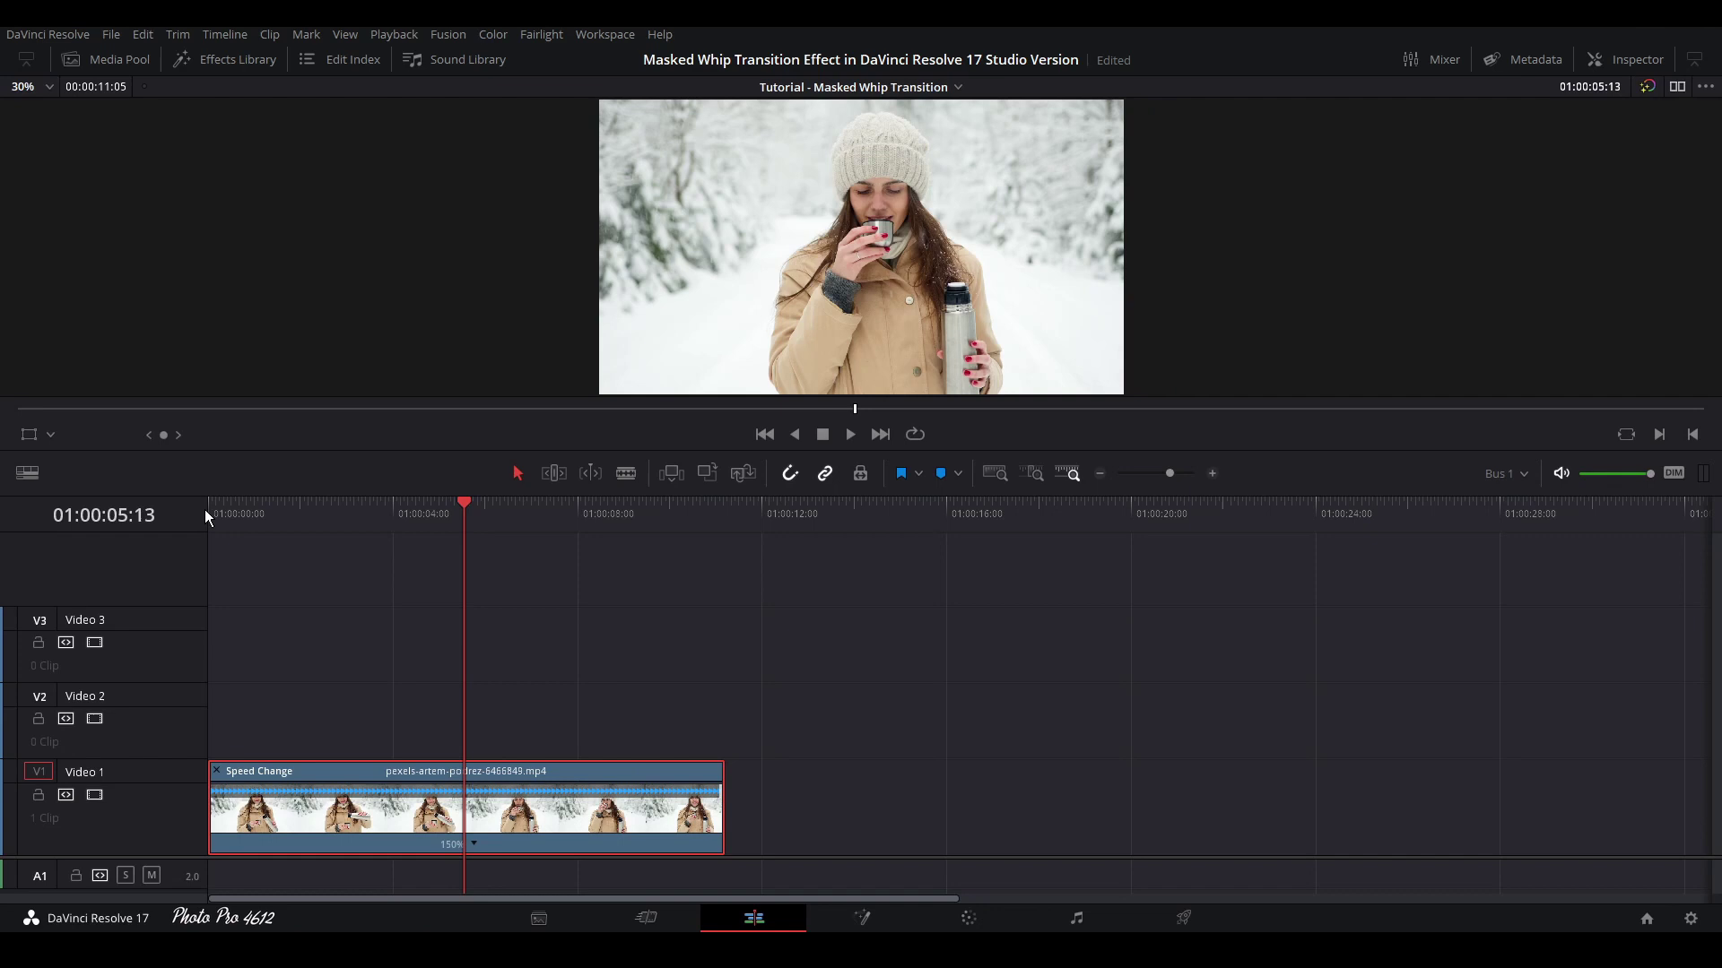
key("space")
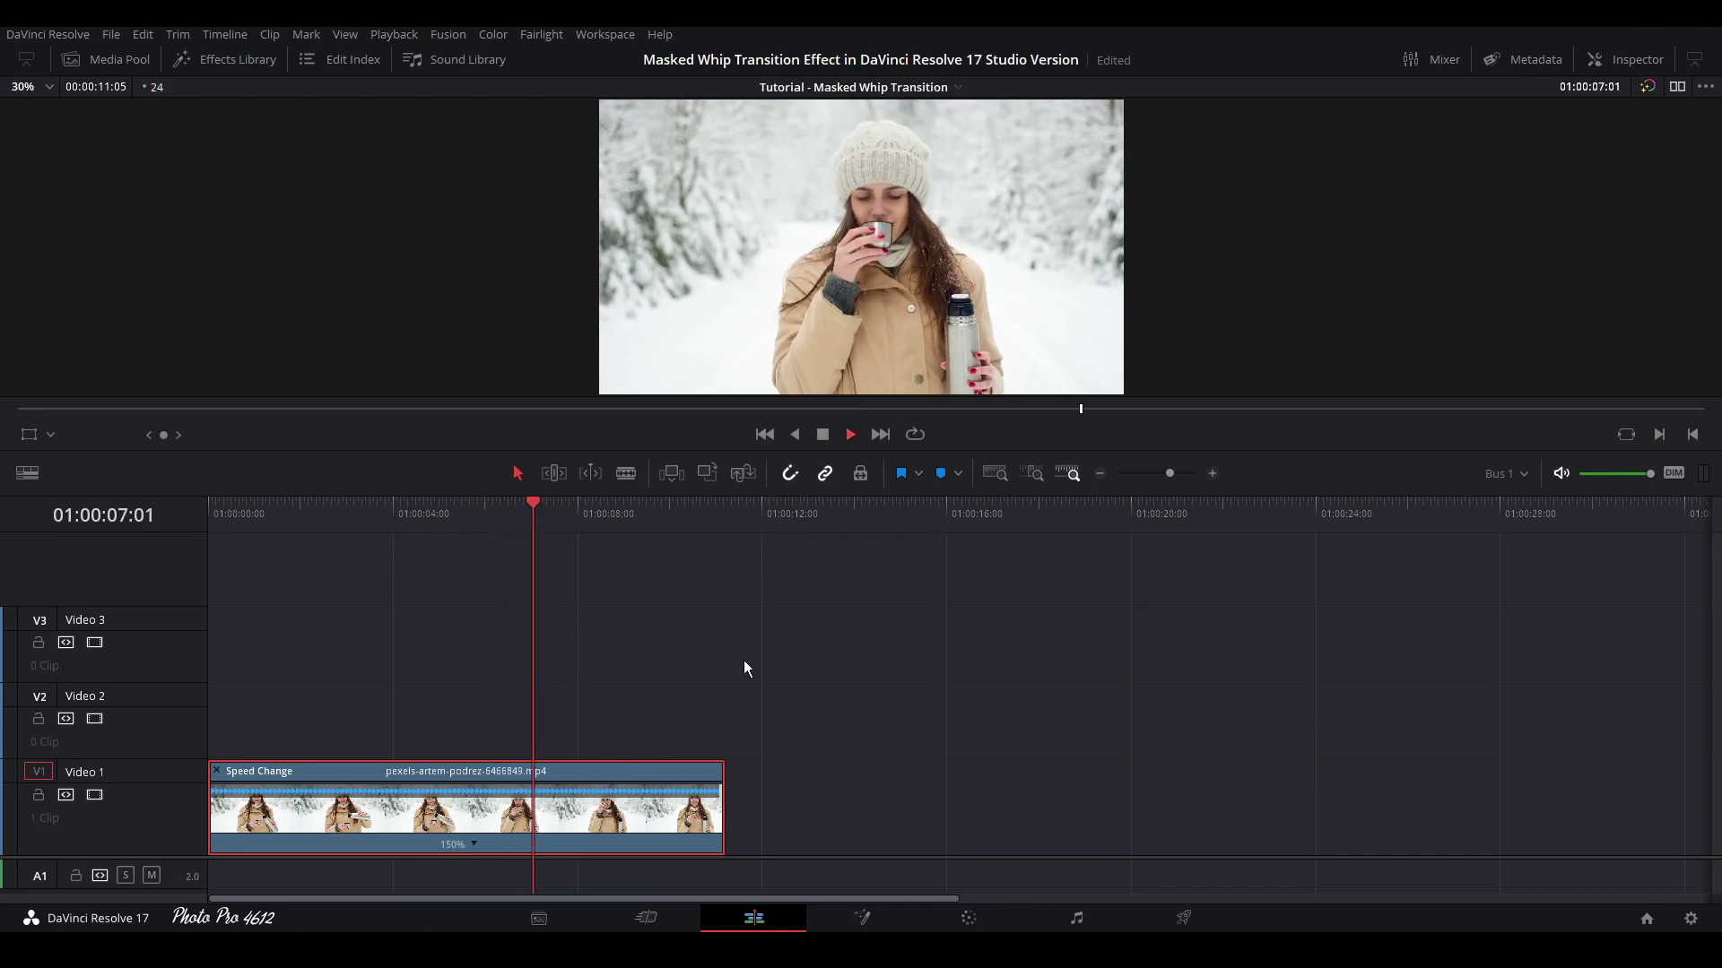
key("space")
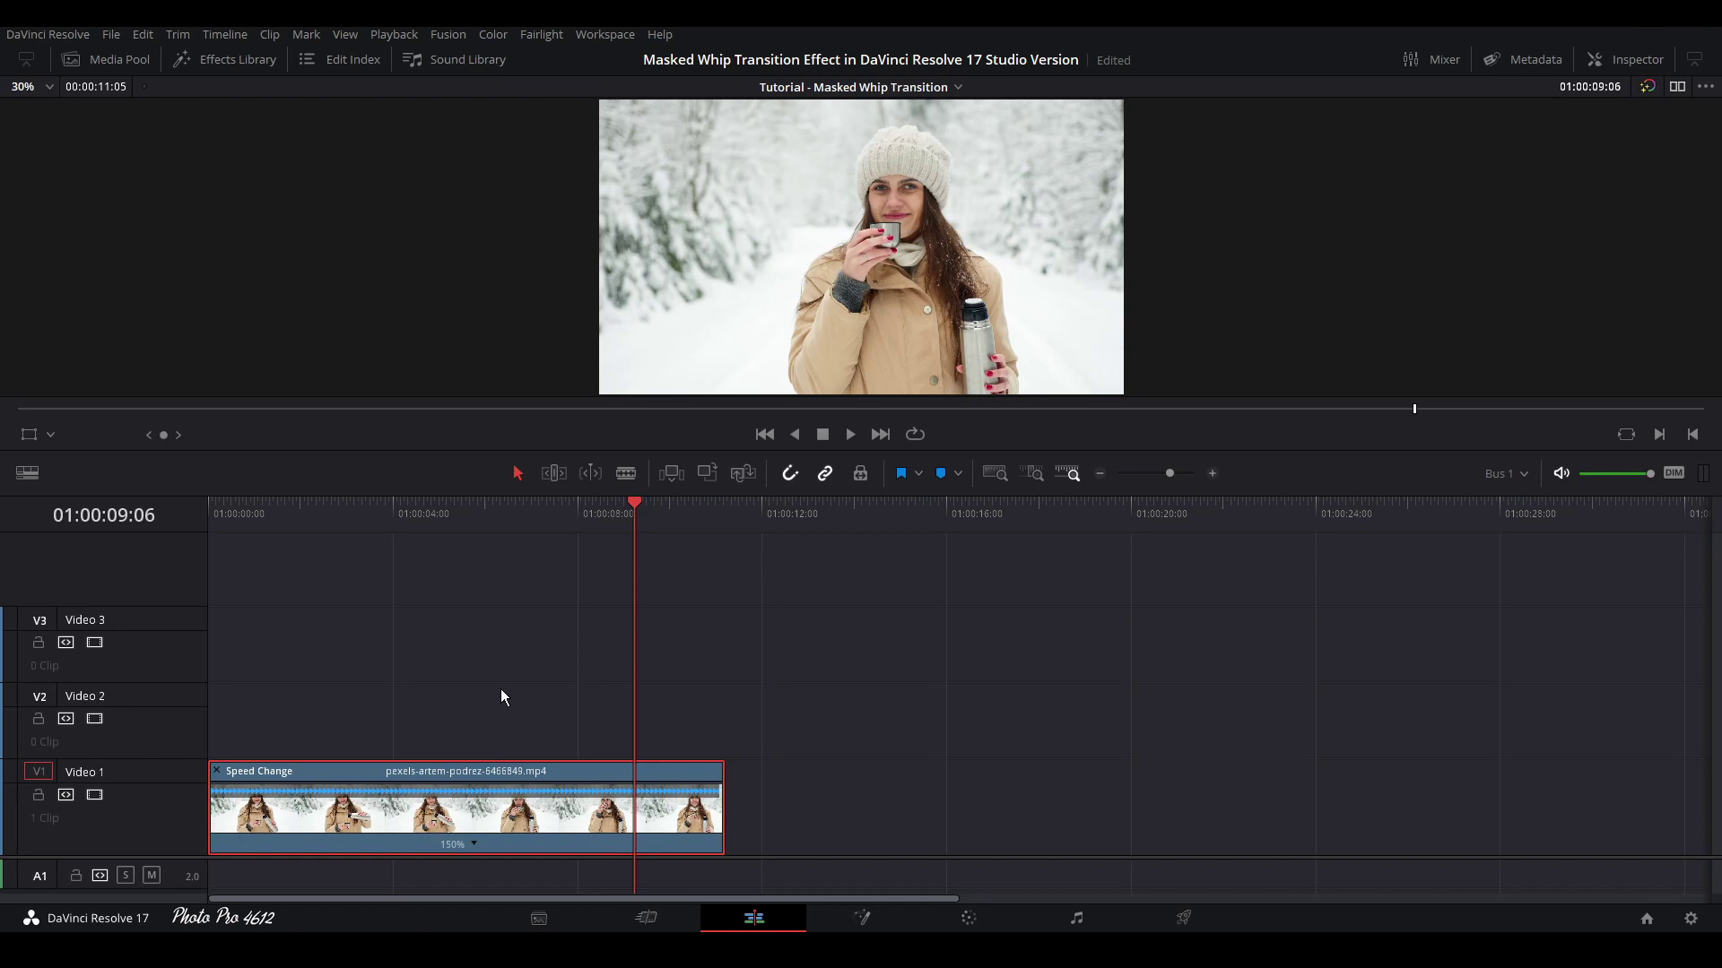
key("ctrl+r")
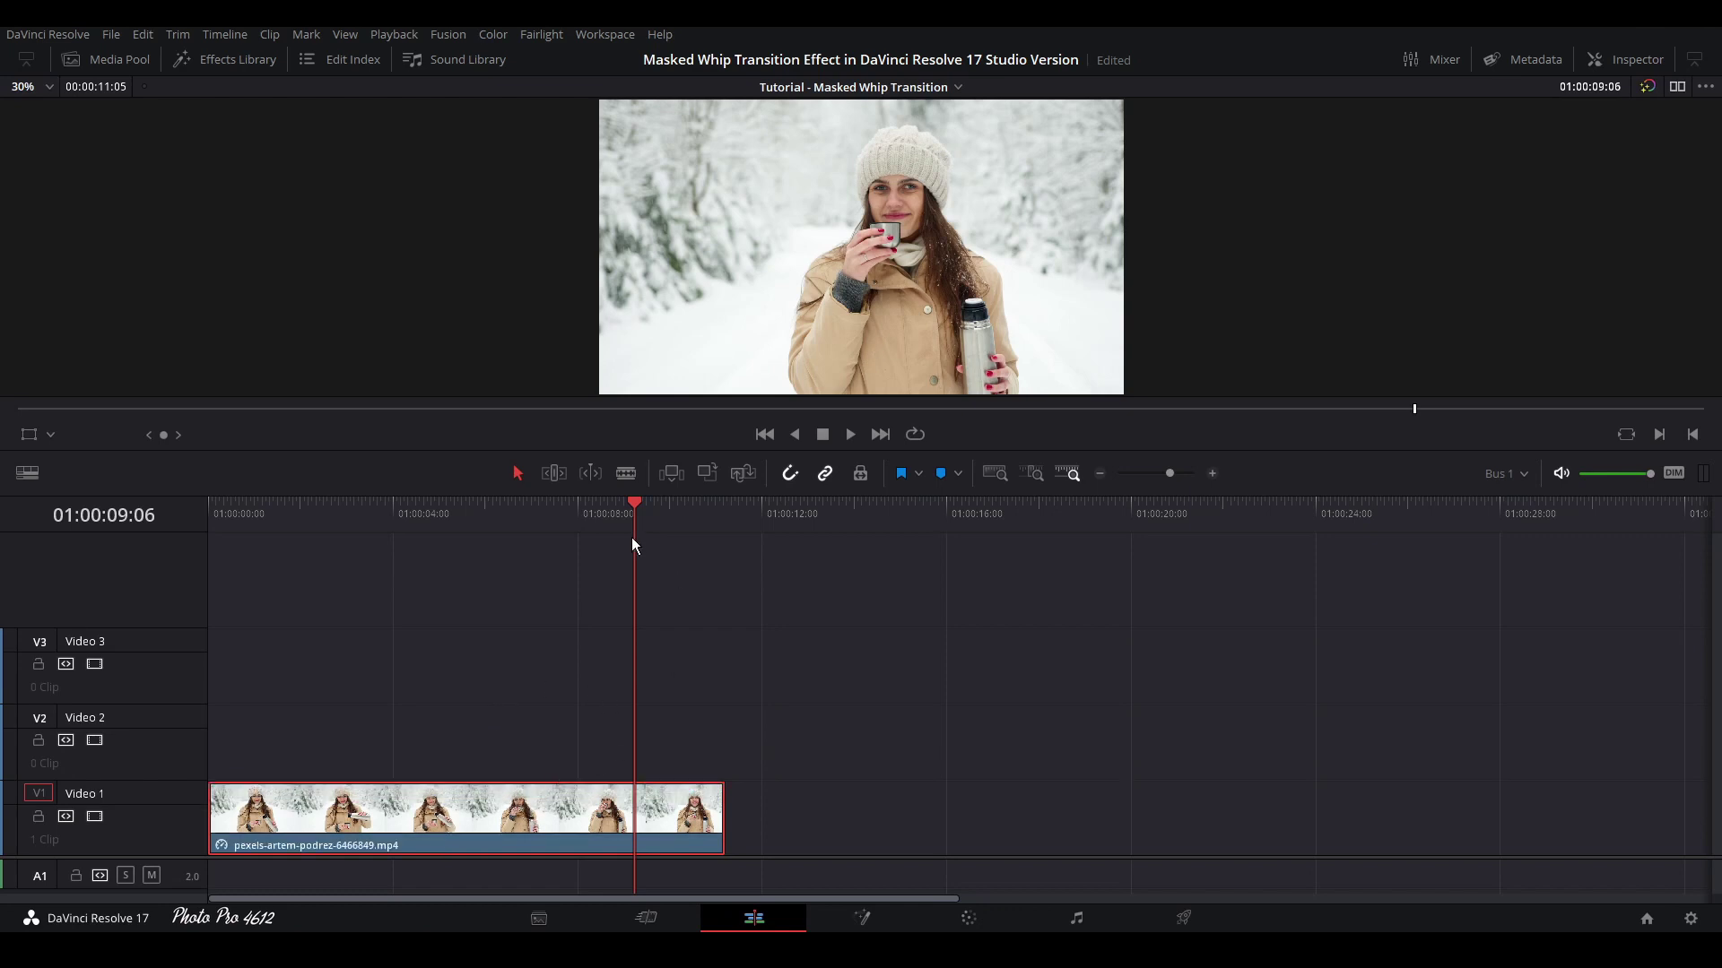
Split the Video 1 clip at two points and copy the middle piece to about 01:00:14
left_click_drag(587, 513, 532, 523)
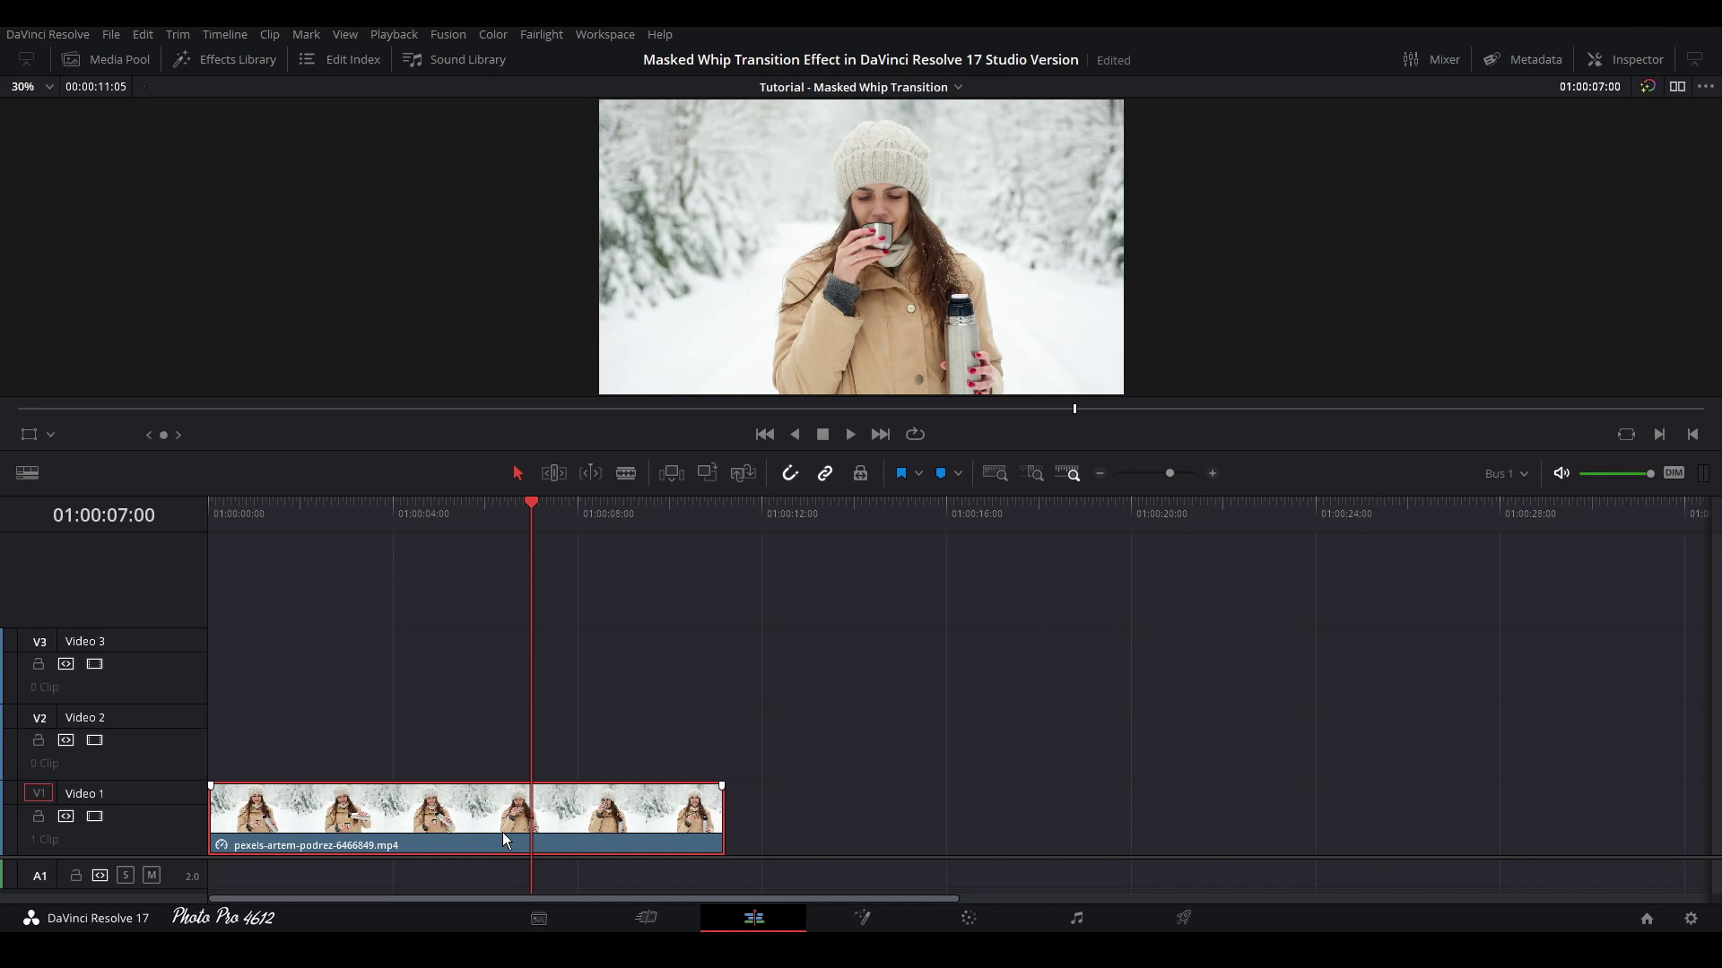
key("ctrl+b")
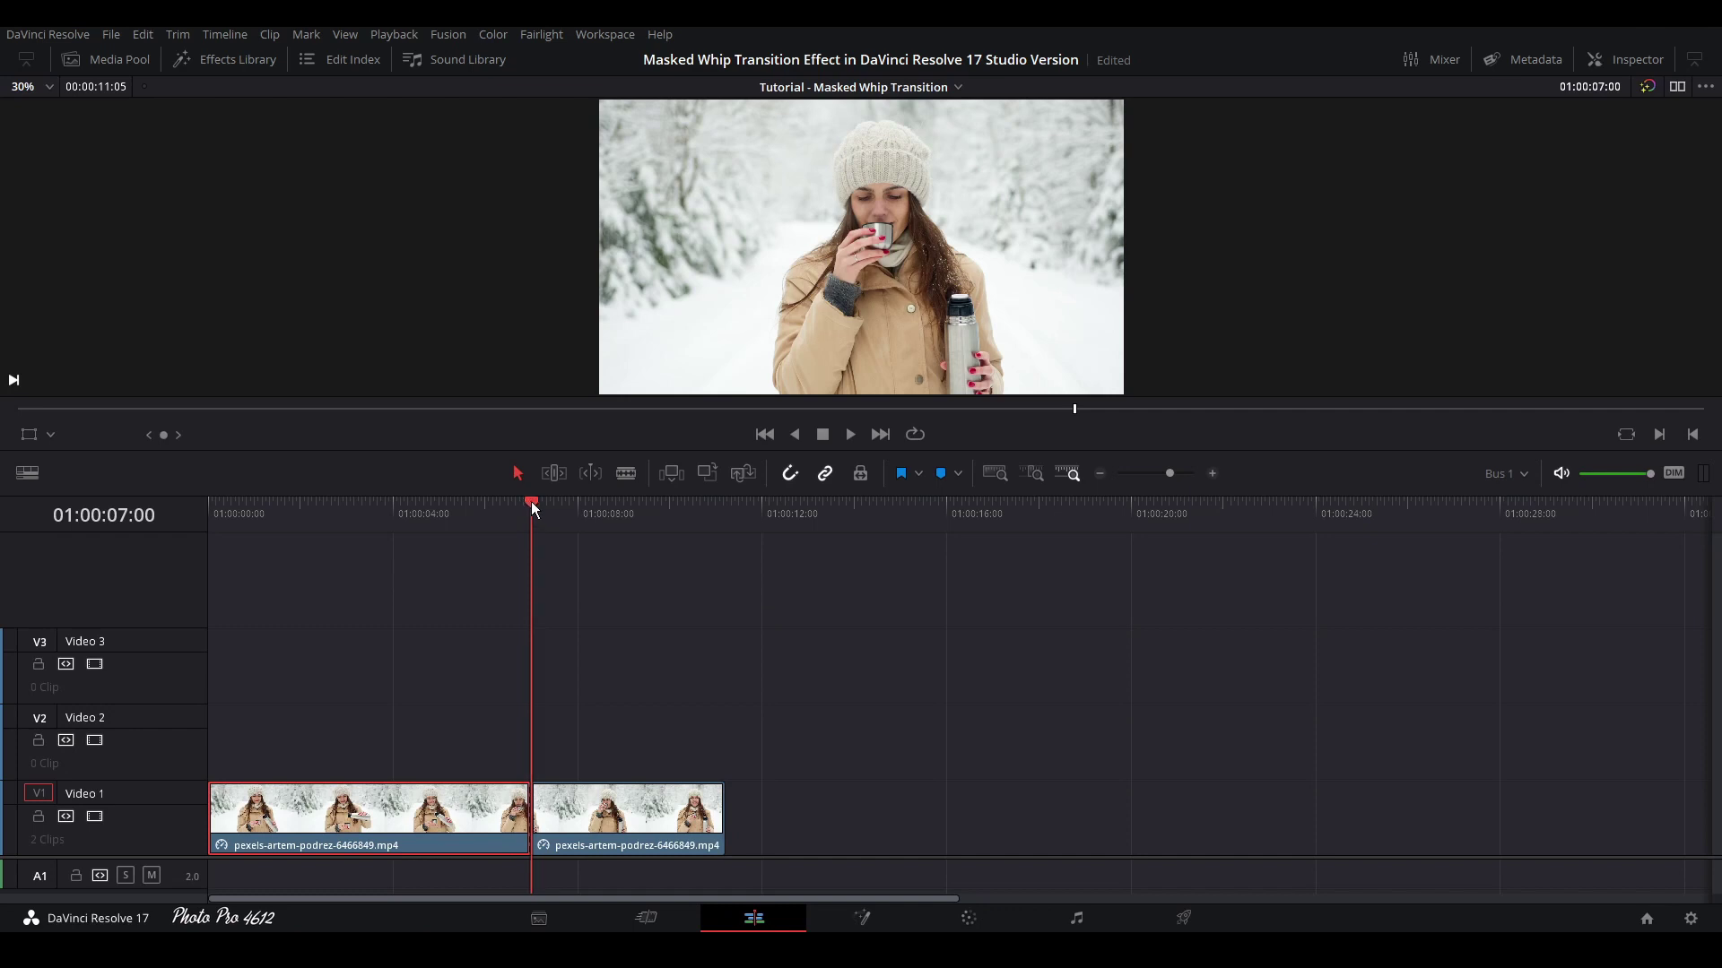
left_click_drag(546, 503, 622, 515)
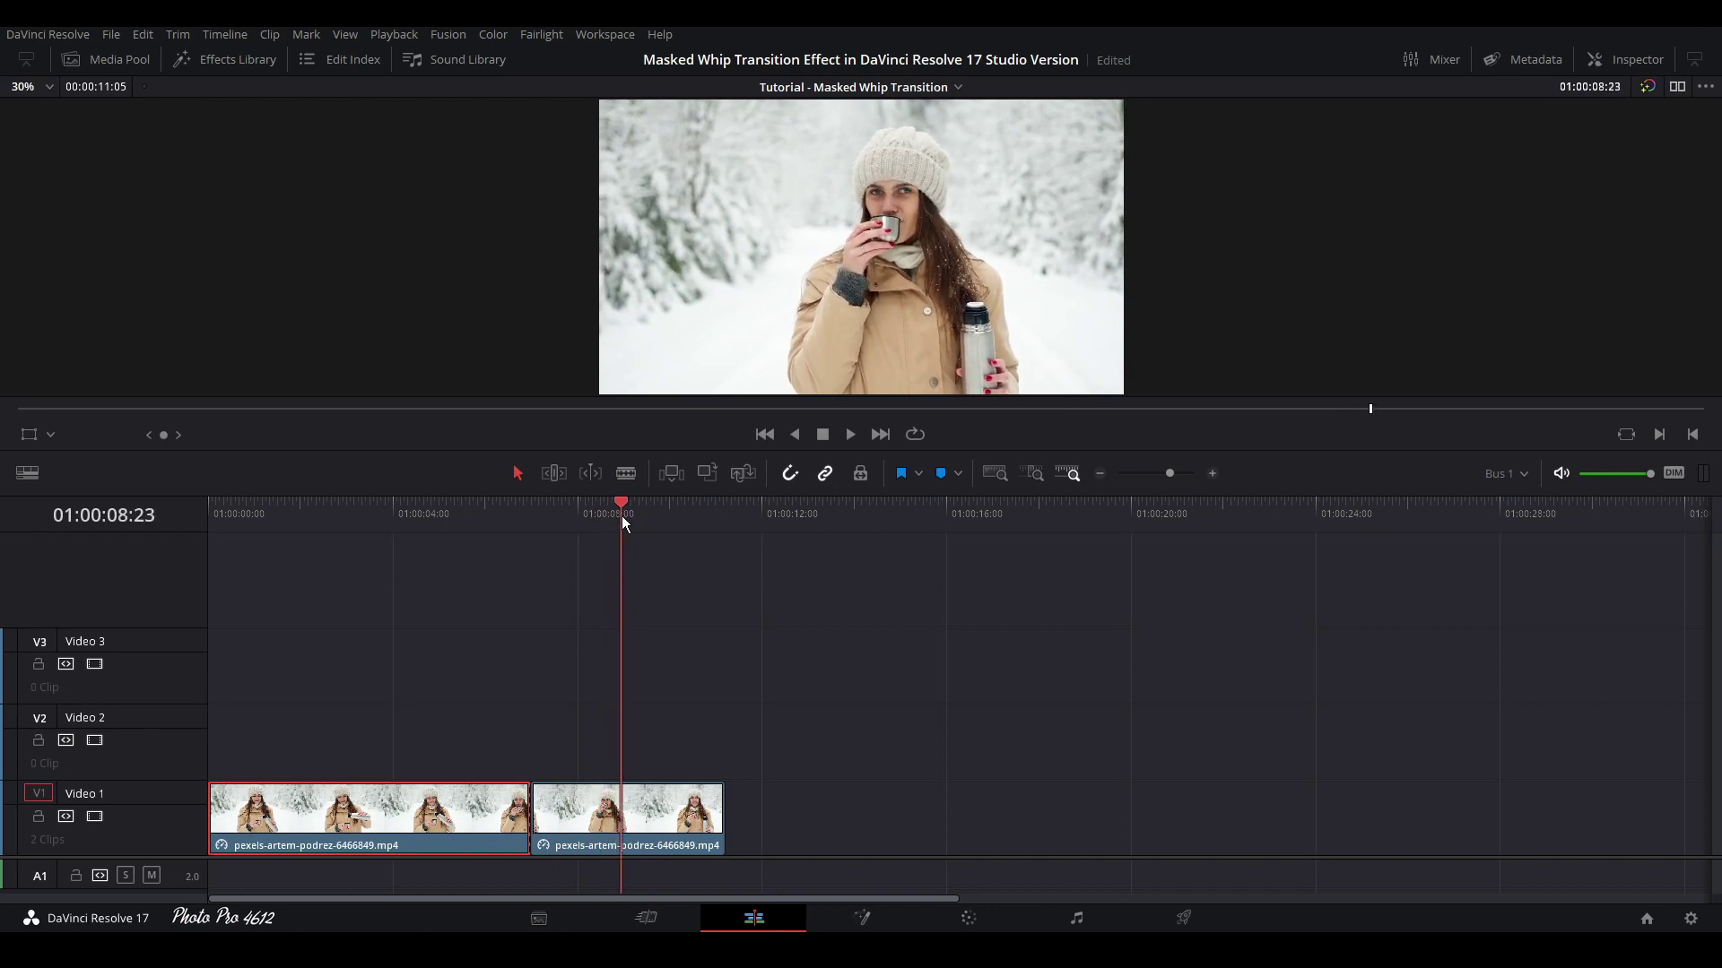
left_click(583, 807)
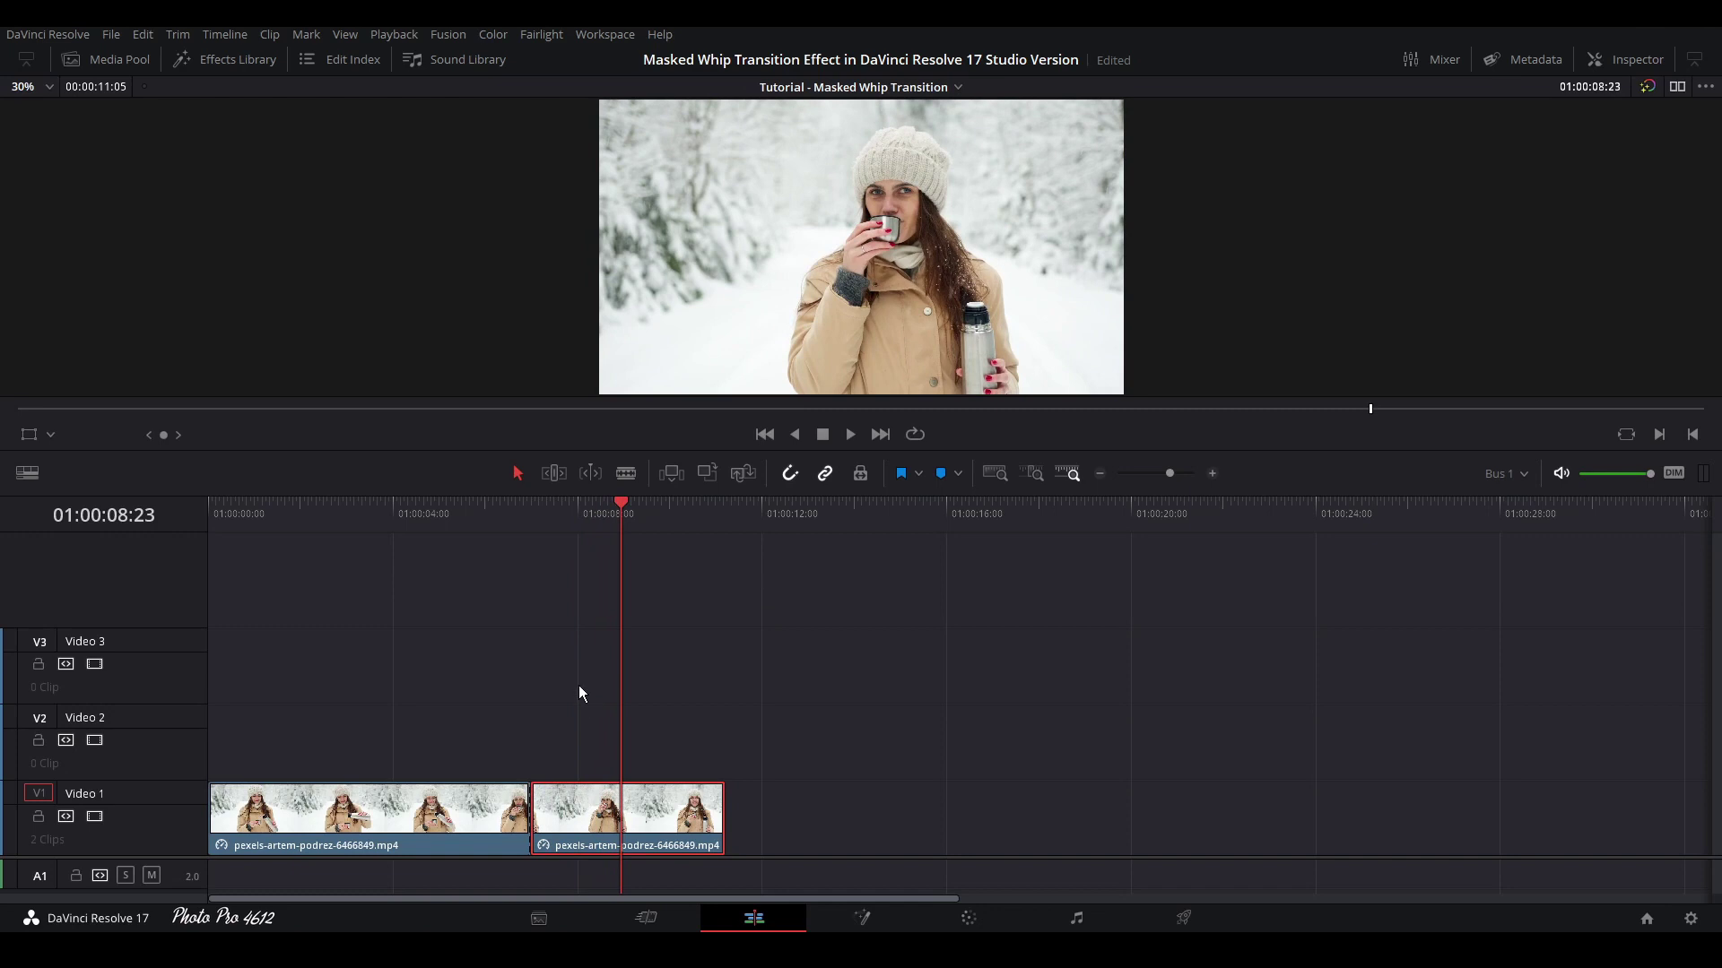
key("ctrl+b")
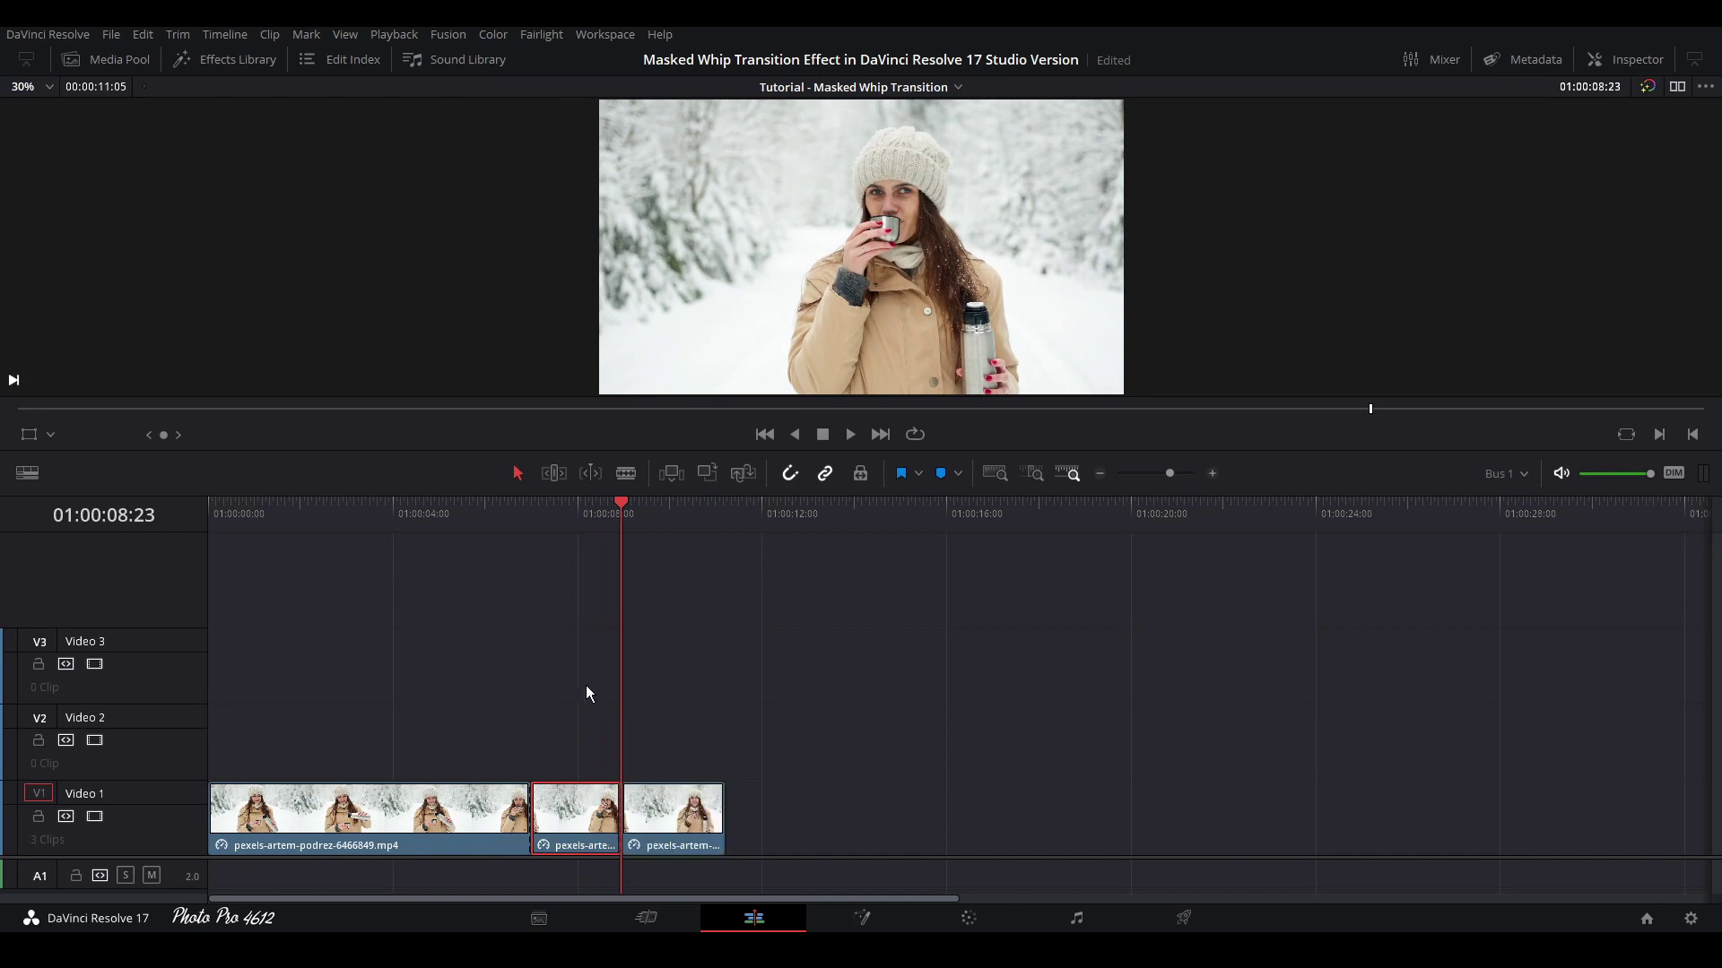
left_click_drag(575, 511, 498, 515)
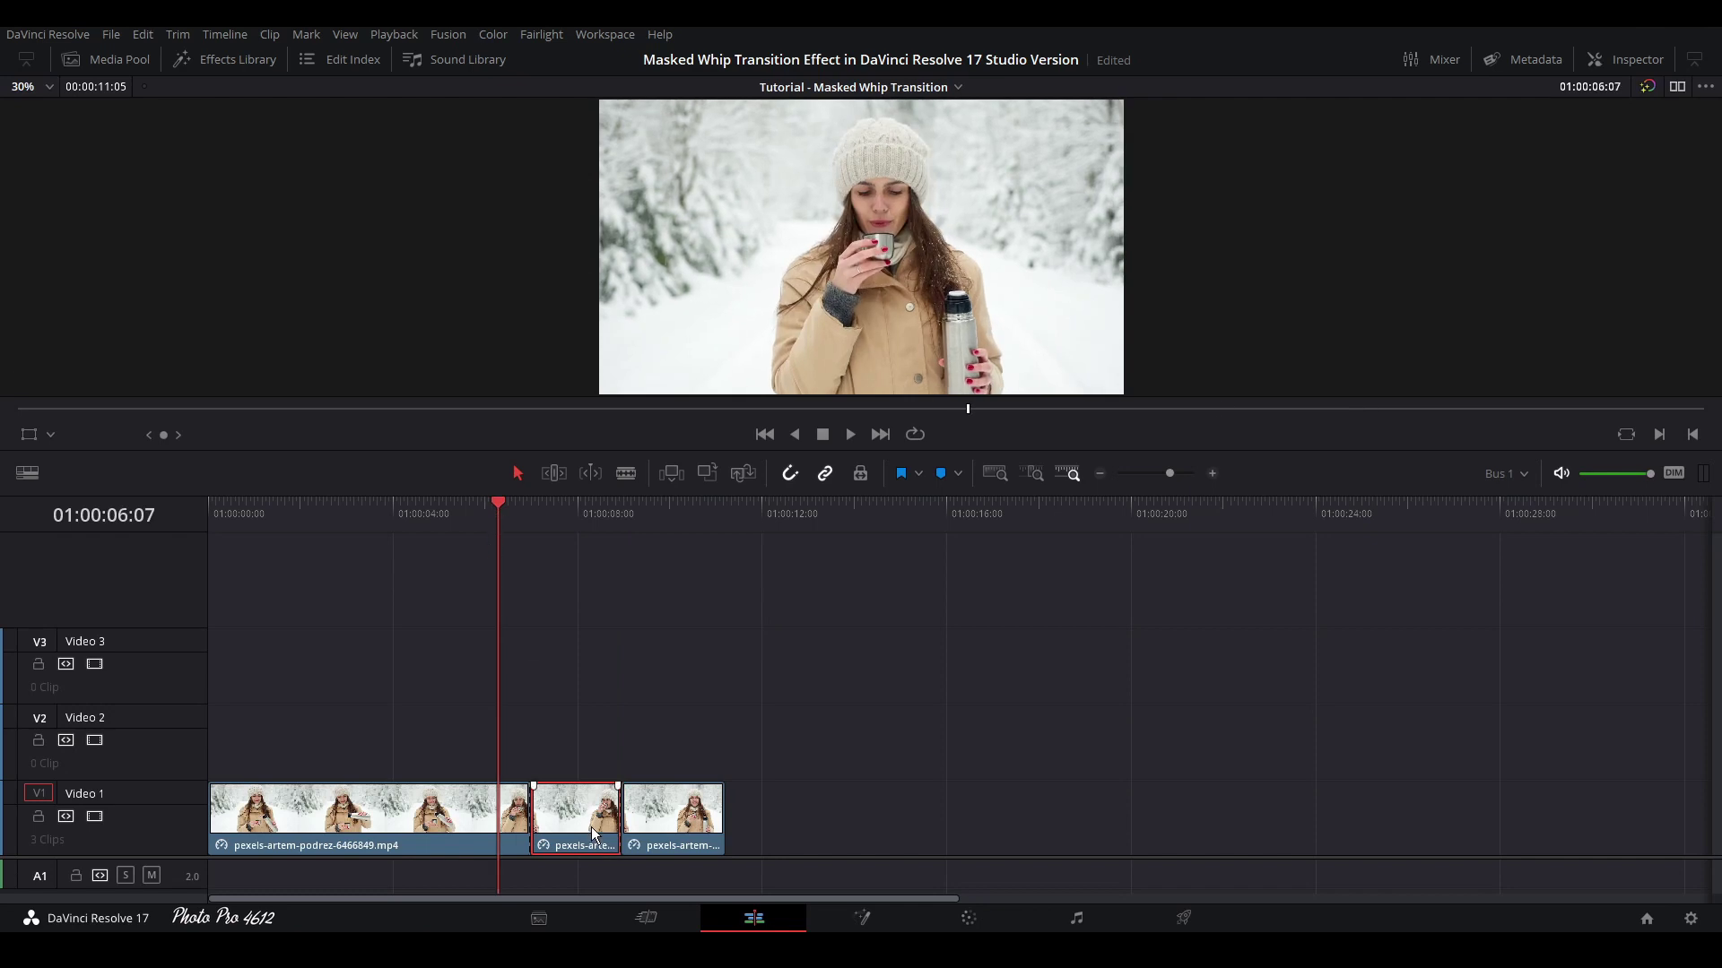
left_click_drag(590, 826, 921, 817)
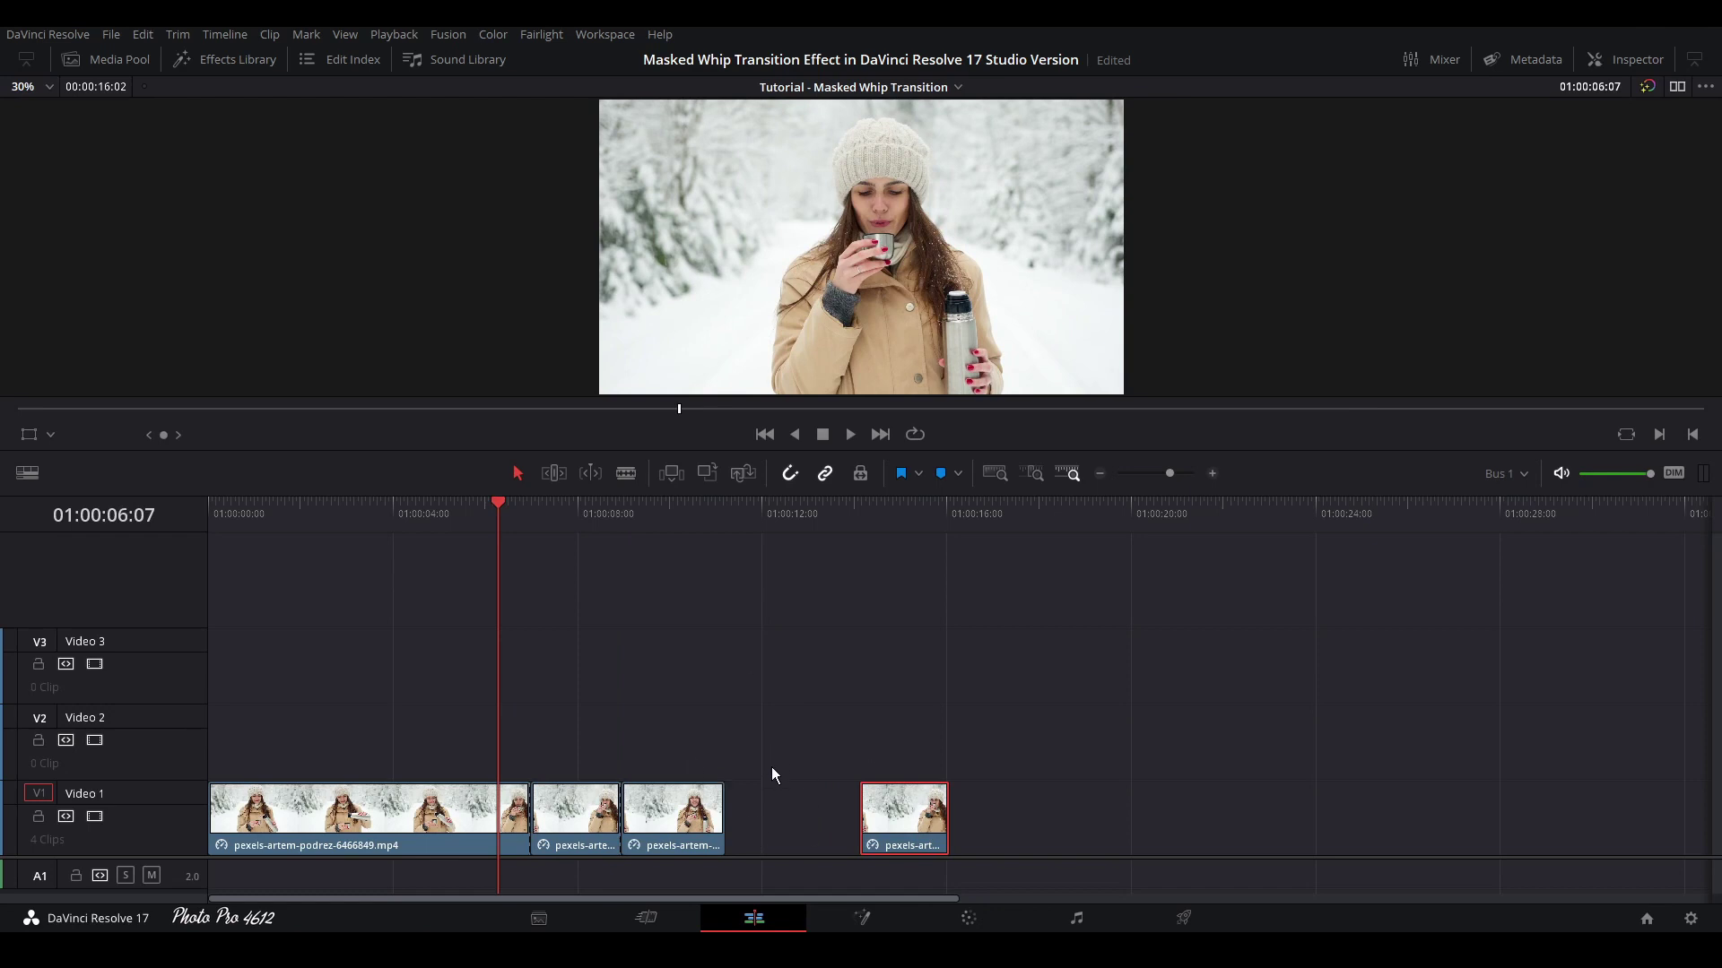
Convert the short middle clip into a New Fusion Clip and open it on the Fusion page
left_click(571, 812)
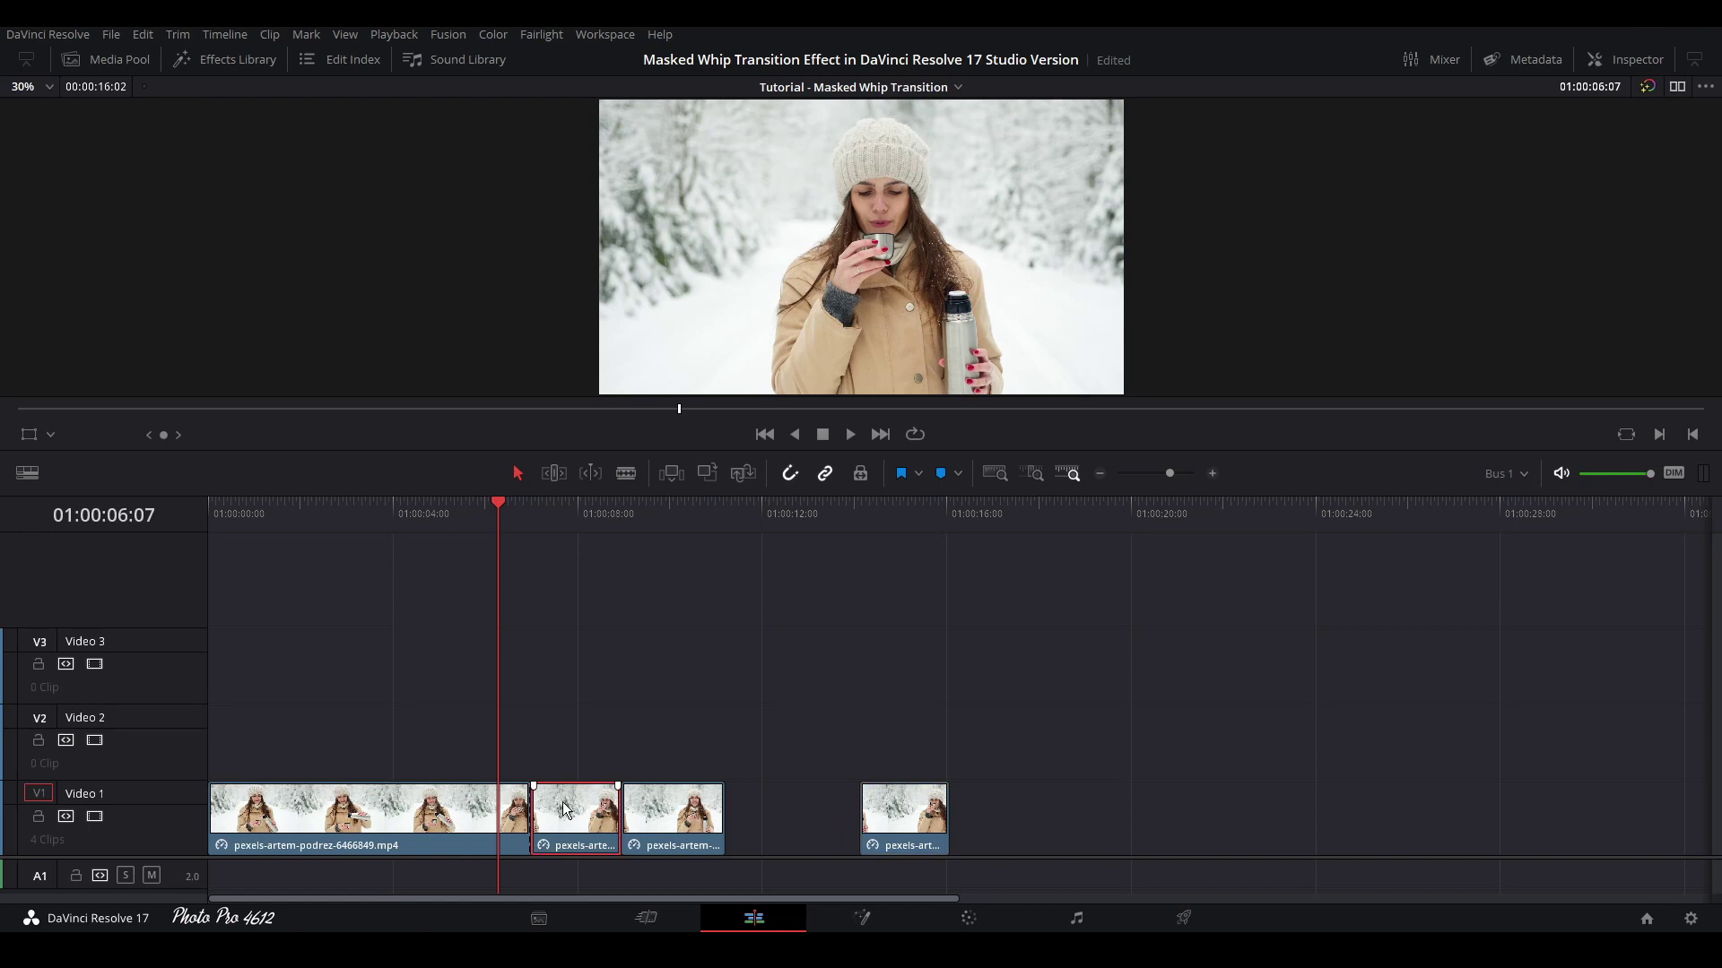
right_click(578, 823)
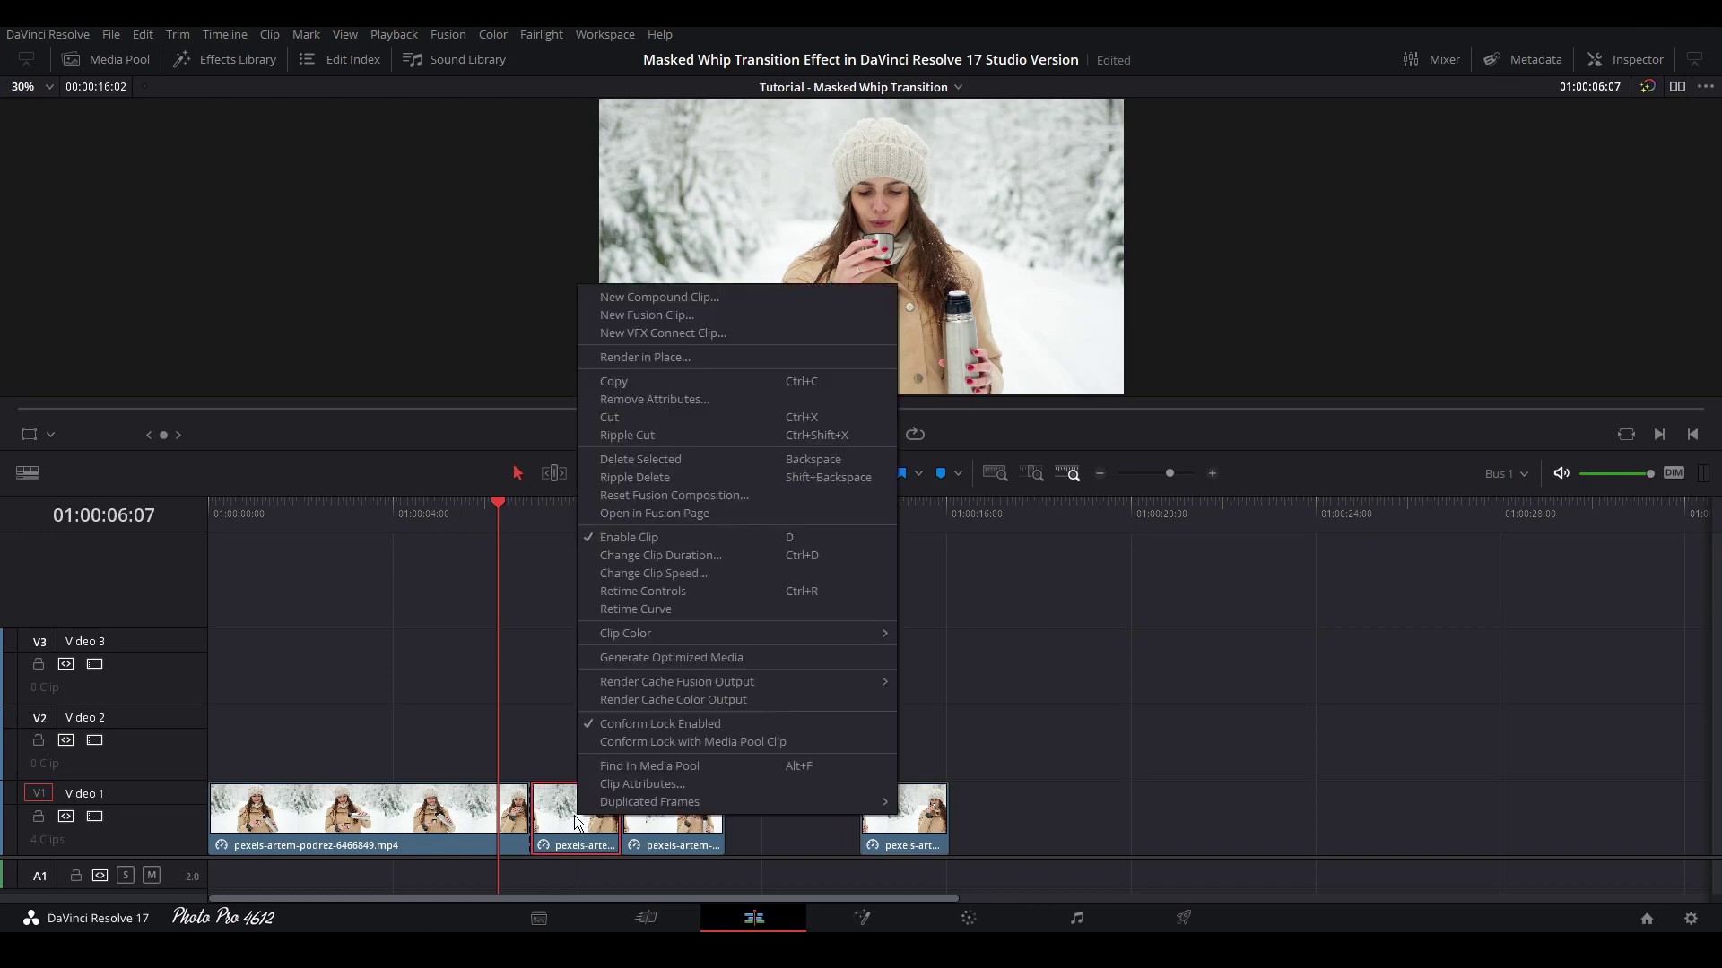
left_click(647, 317)
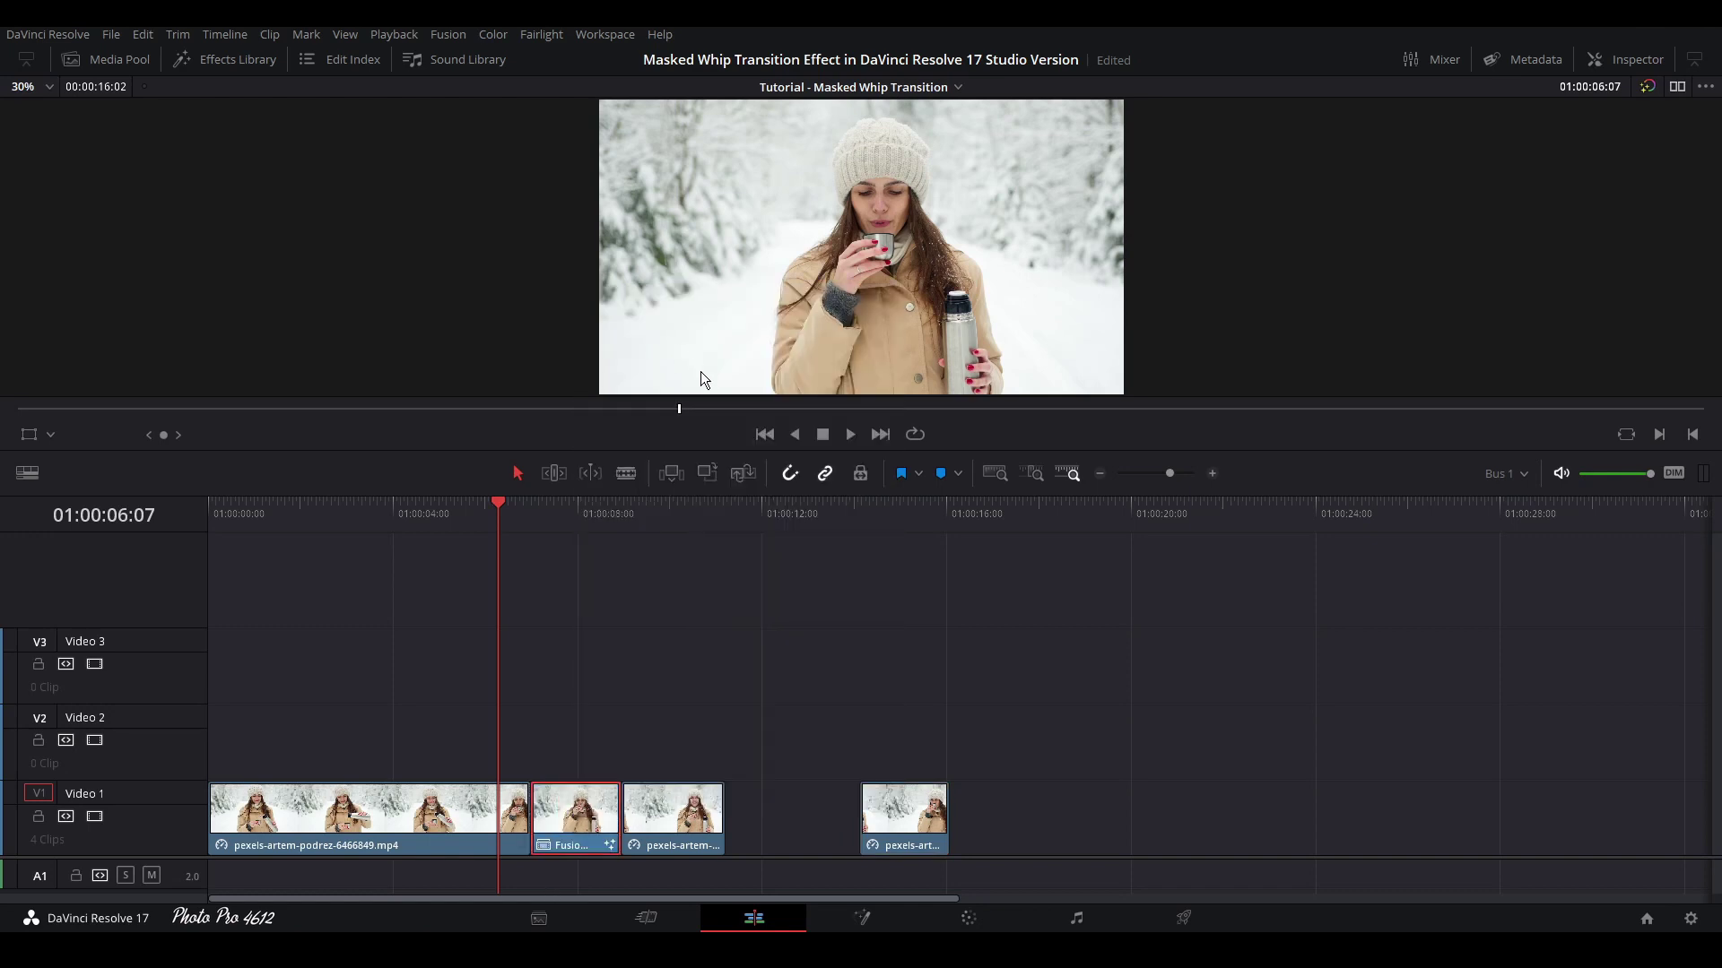
left_click(584, 509)
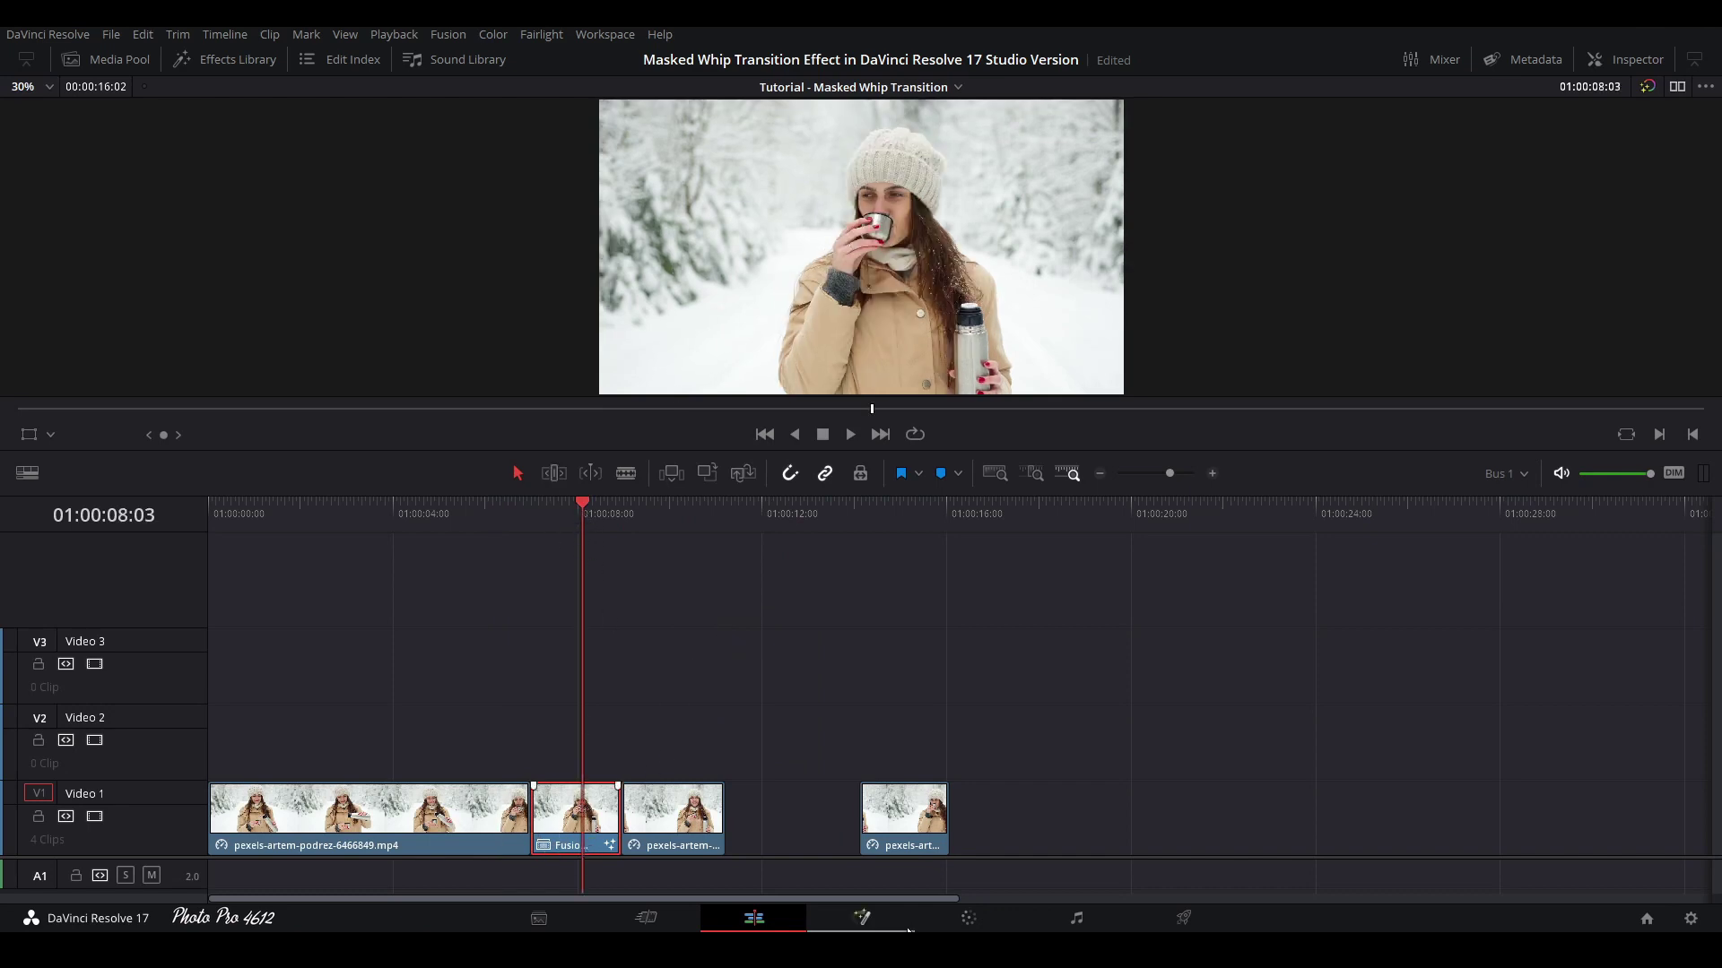
left_click(871, 922)
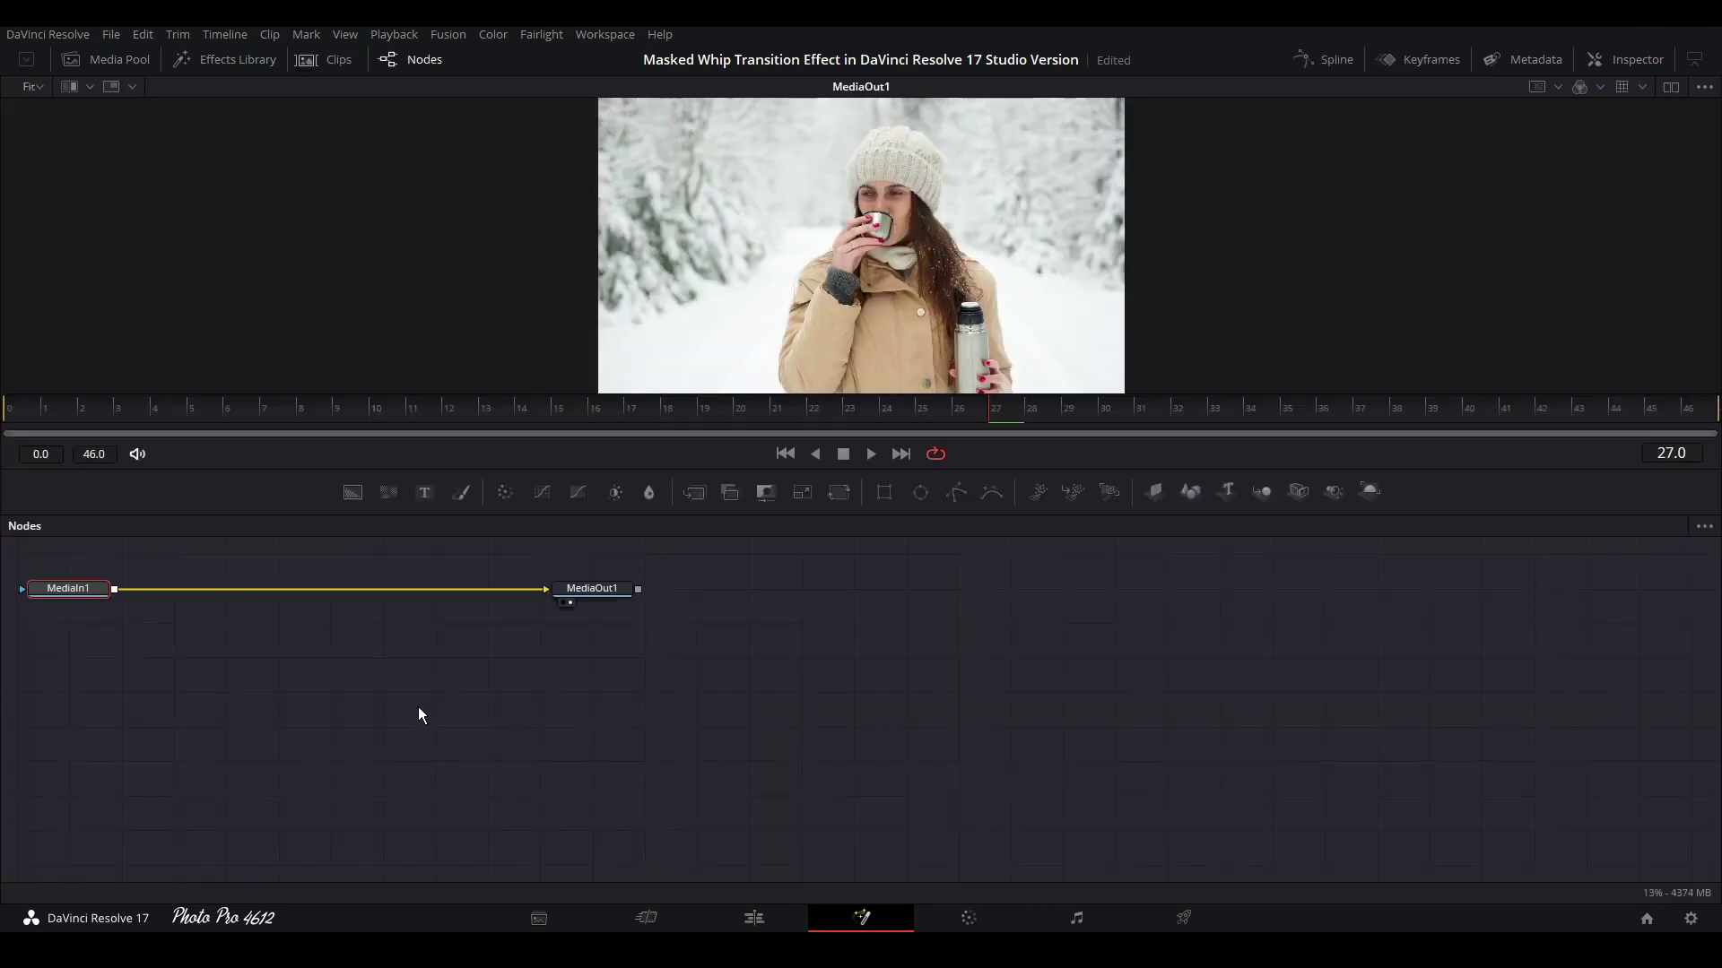
Centre MediaIn1 and MediaOut1 in the Nodes panel and insert a Transform node between them
left_click_drag(297, 679, 794, 856)
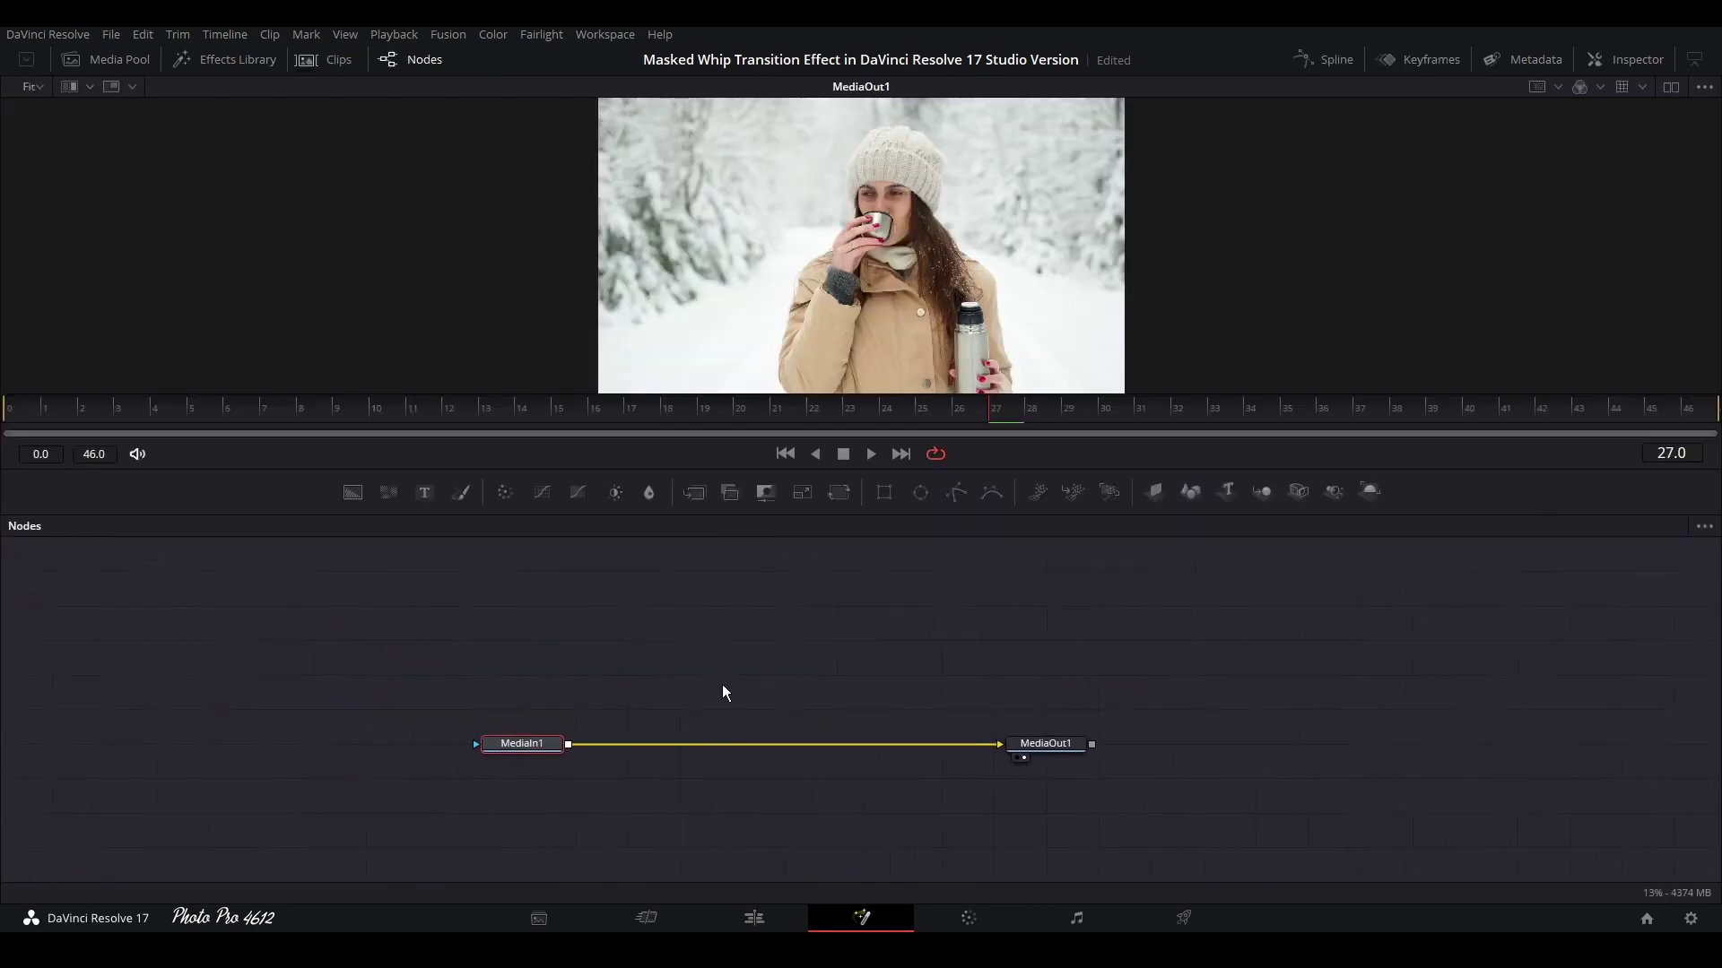
left_click_drag(717, 683, 807, 766)
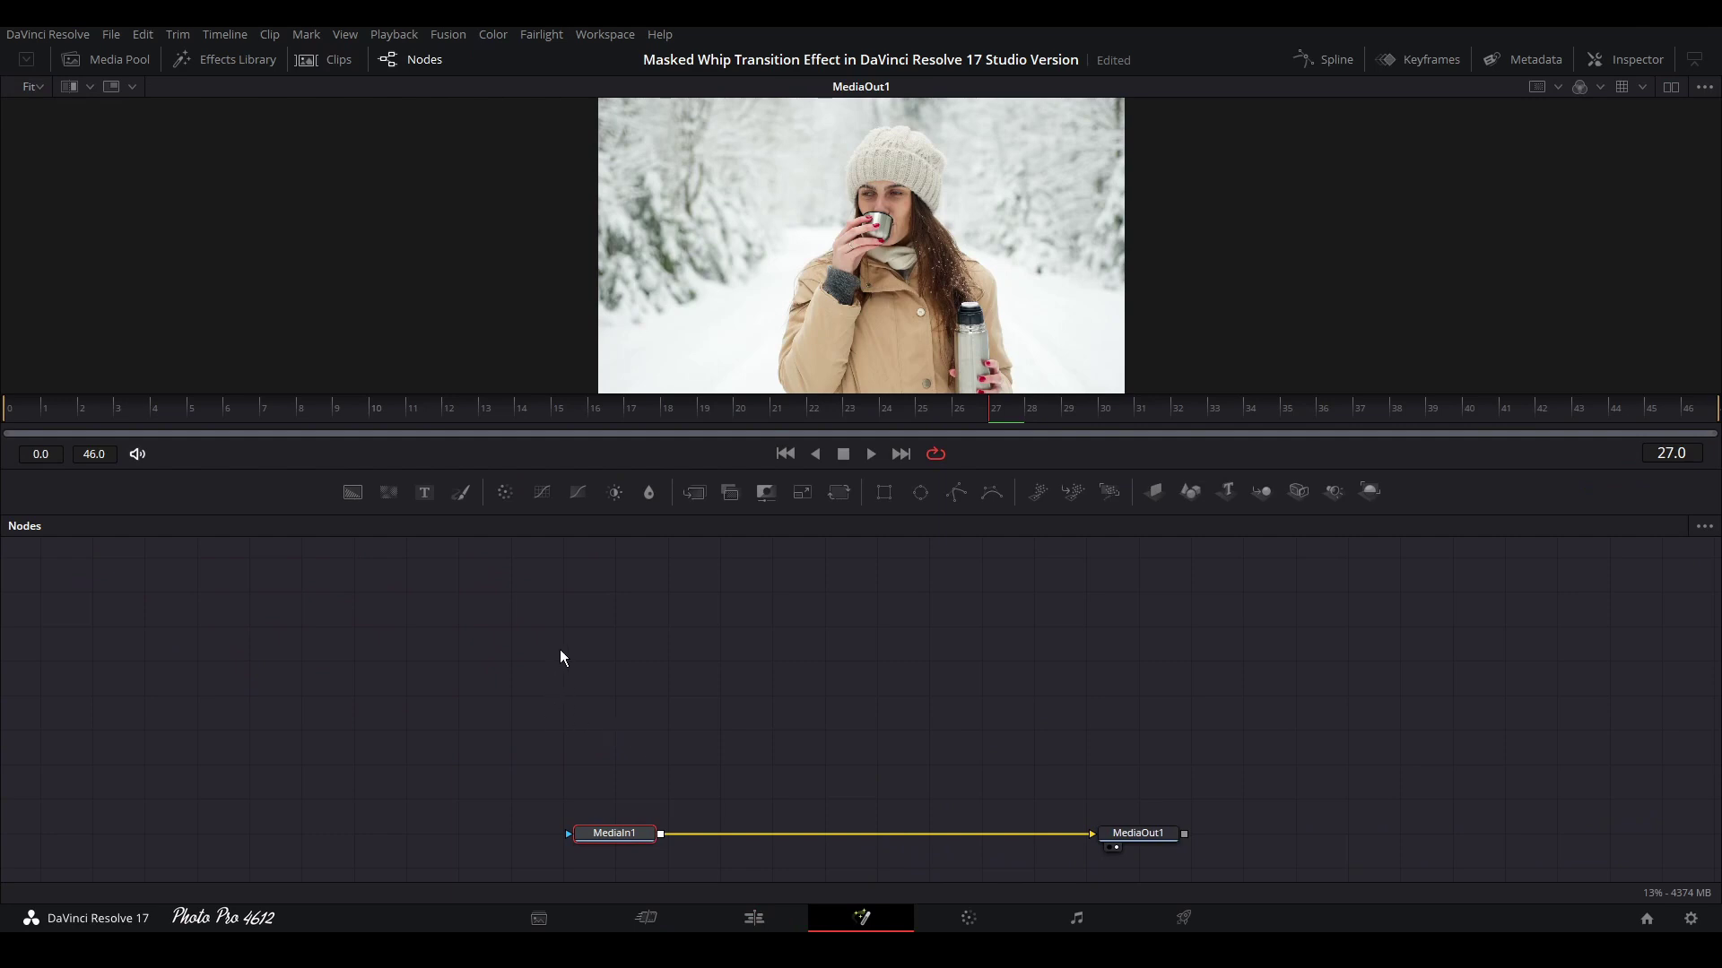
left_click_drag(561, 649, 500, 610)
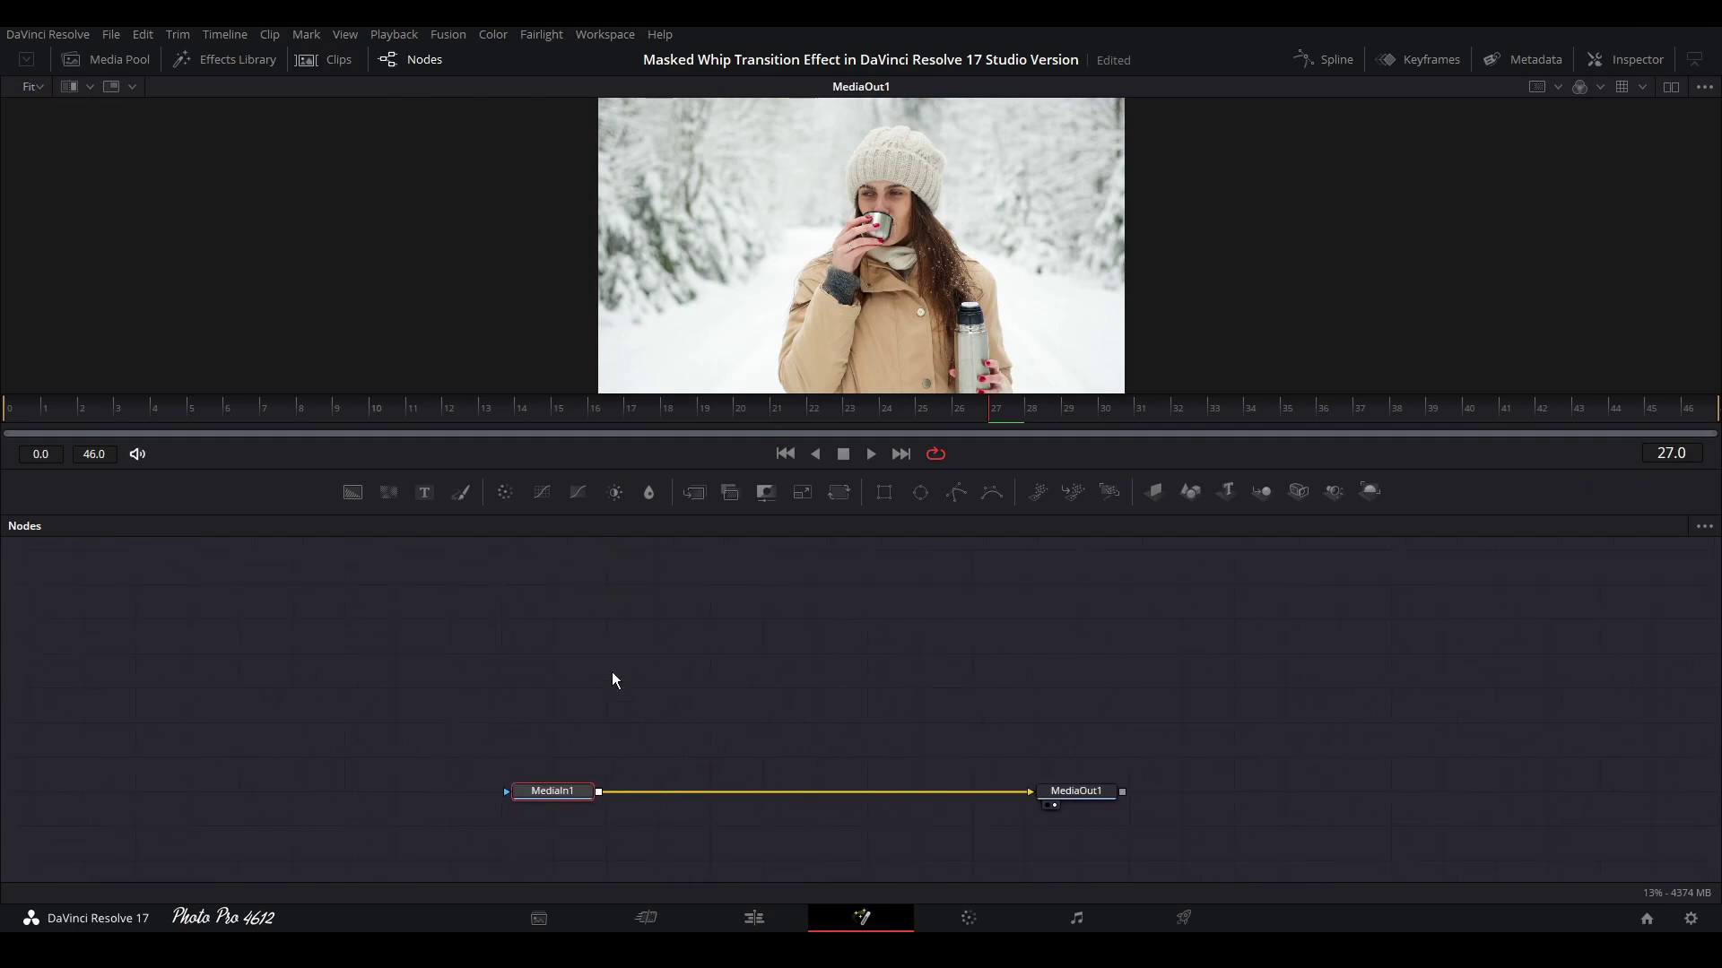
mouse_move(750, 651)
left_mouse_down()
mouse_move(743, 713)
mouse_move(852, 659)
mouse_move(723, 669)
mouse_move(745, 691)
mouse_move(746, 676)
left_mouse_up()
left_click_drag(520, 811, 443, 809)
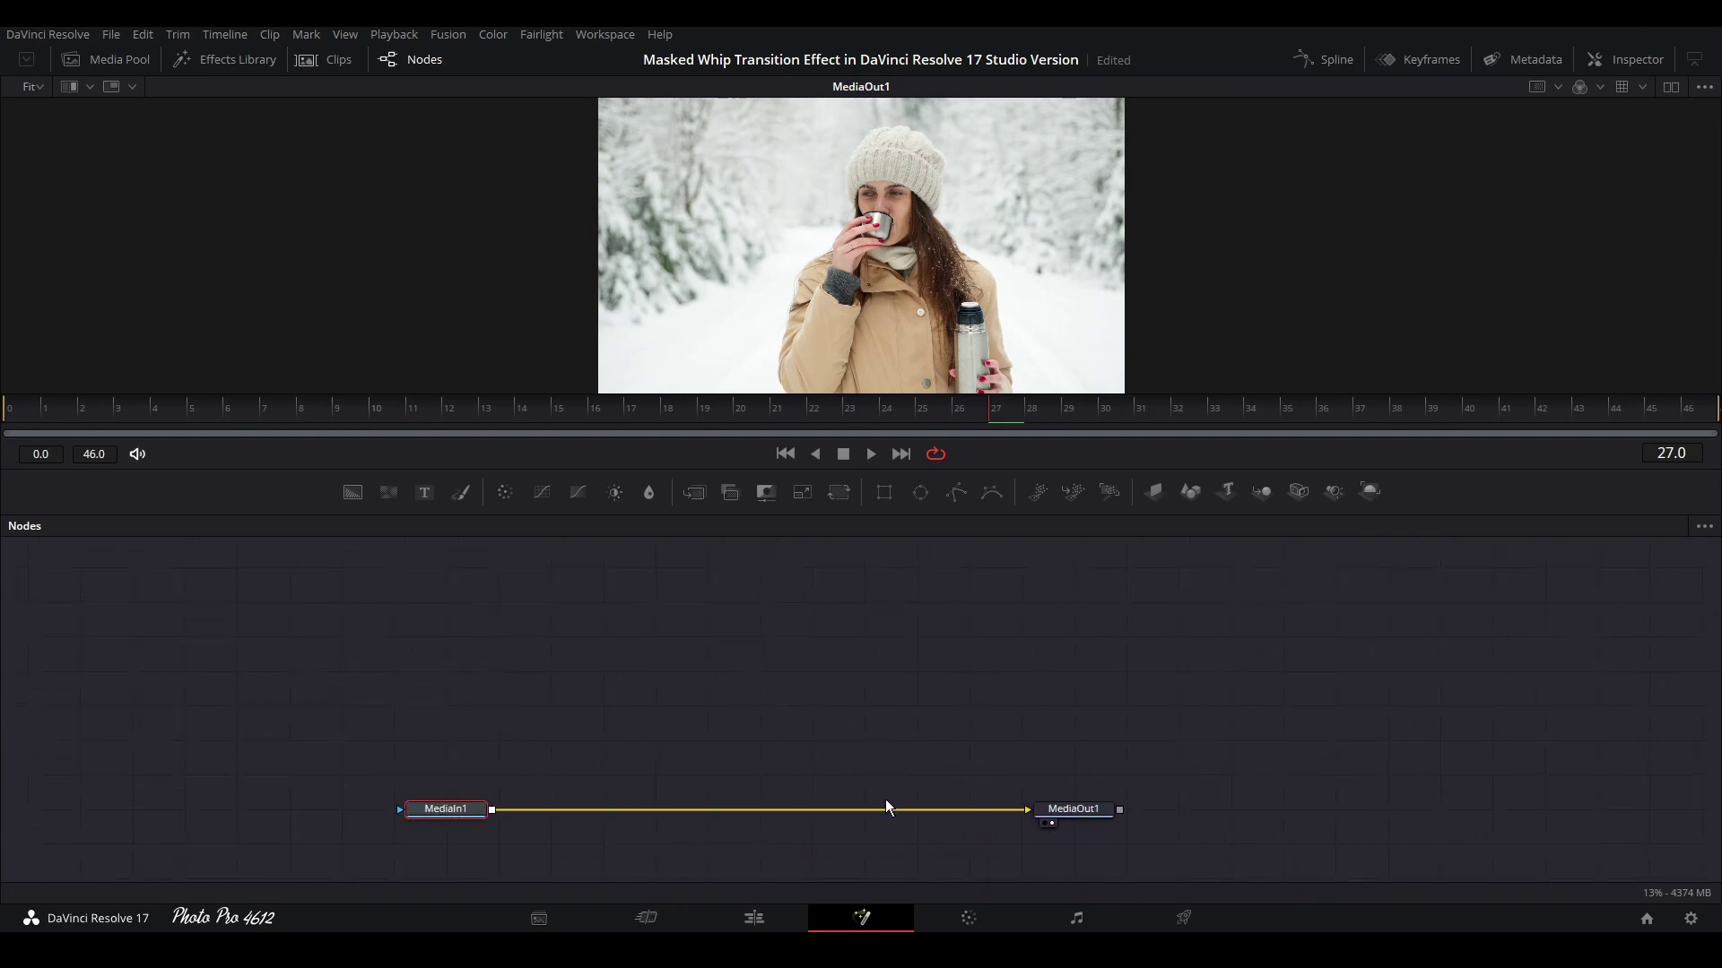
mouse_move(445, 829)
left_click(837, 492)
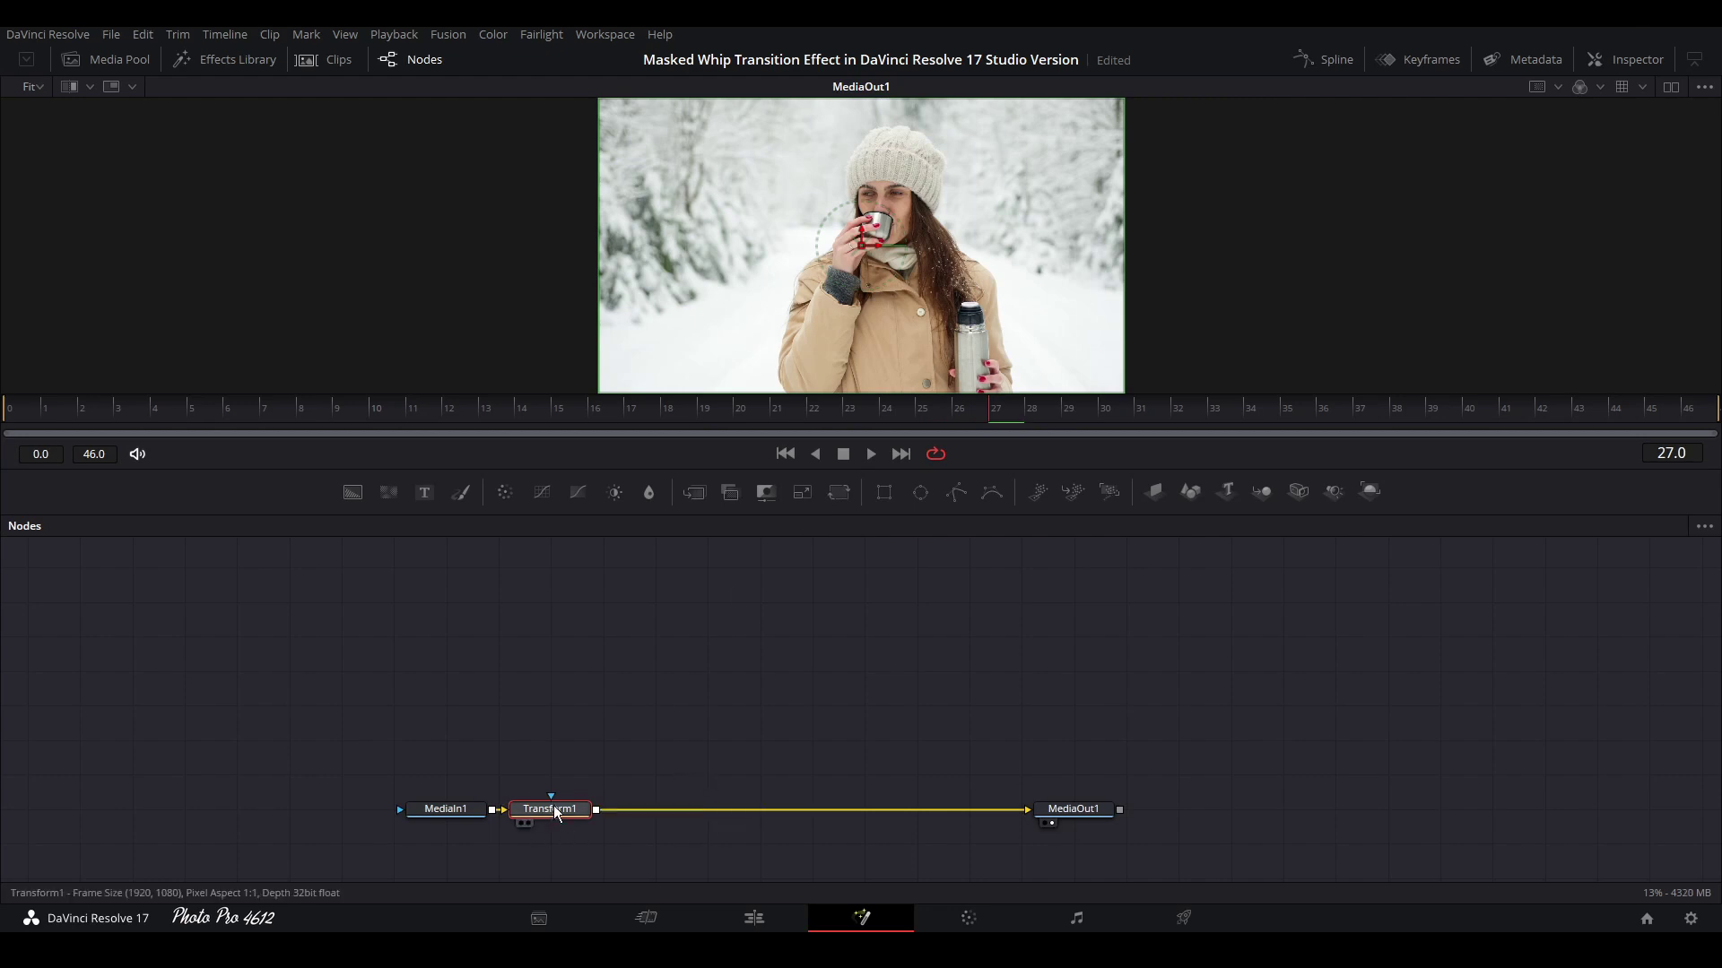
Set Transform1's Edges from Canvas to Wrap, testing the wrap by sliding Center X
left_click(1637, 60)
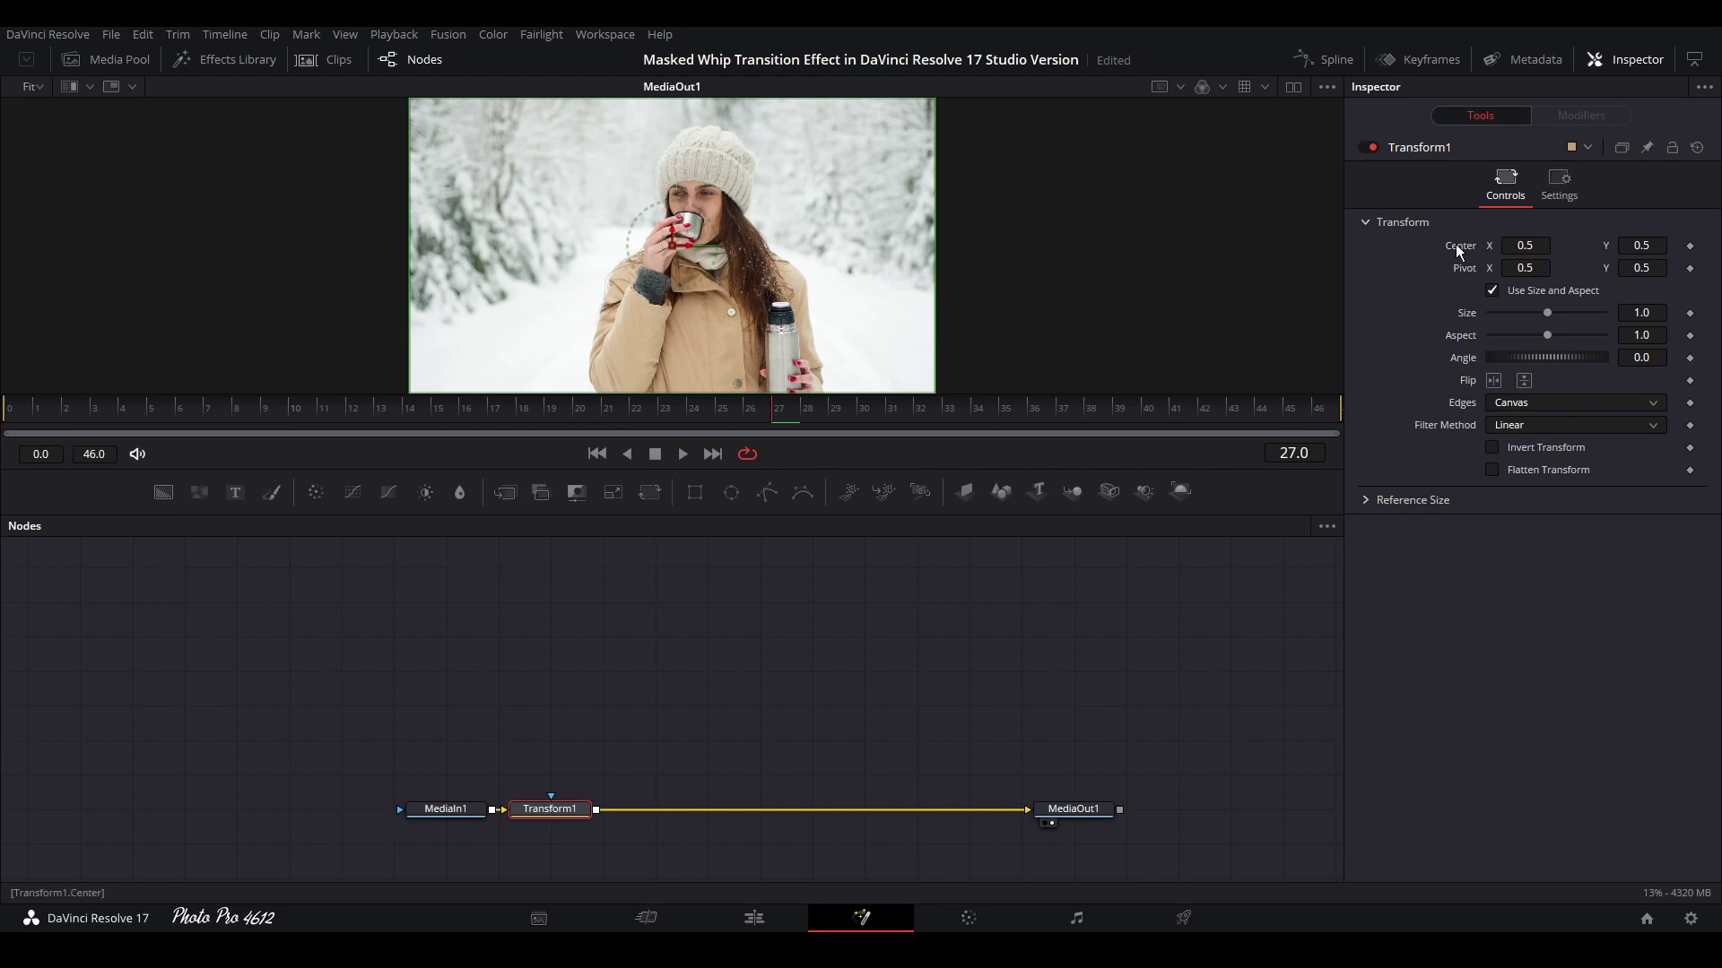
left_click(1567, 187)
left_click(1509, 187)
left_click(1655, 407)
left_click(1542, 596)
left_click_drag(1524, 244, 1641, 245)
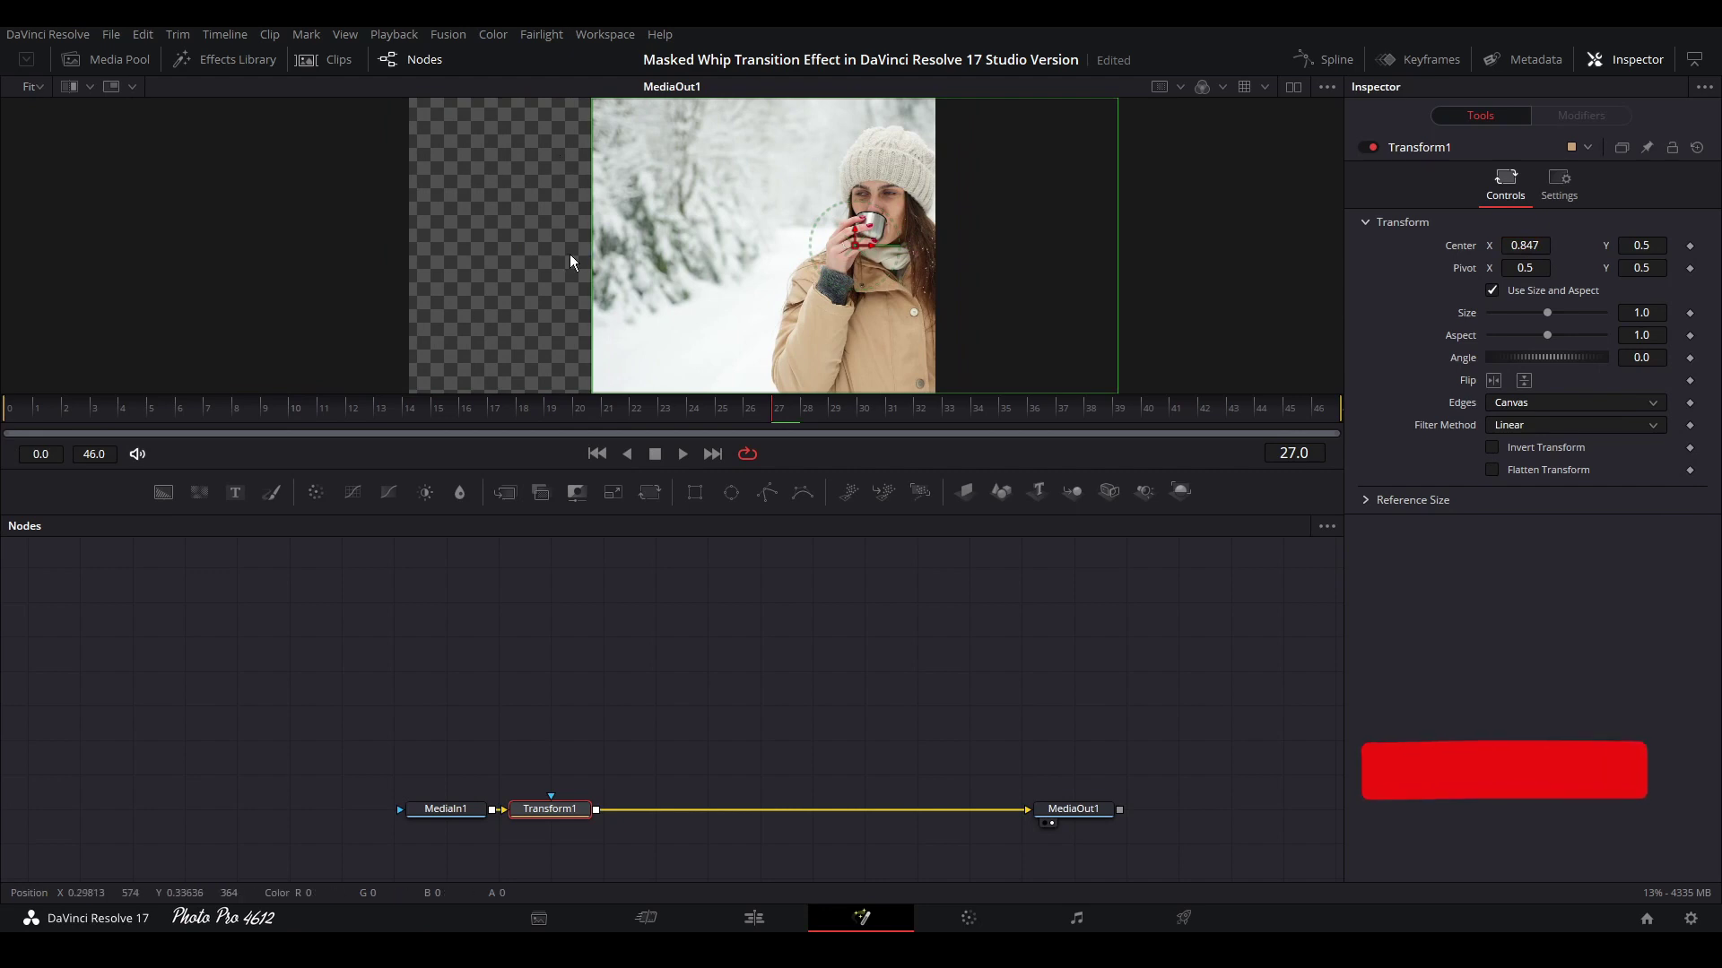
left_click(1655, 404)
left_click(1547, 447)
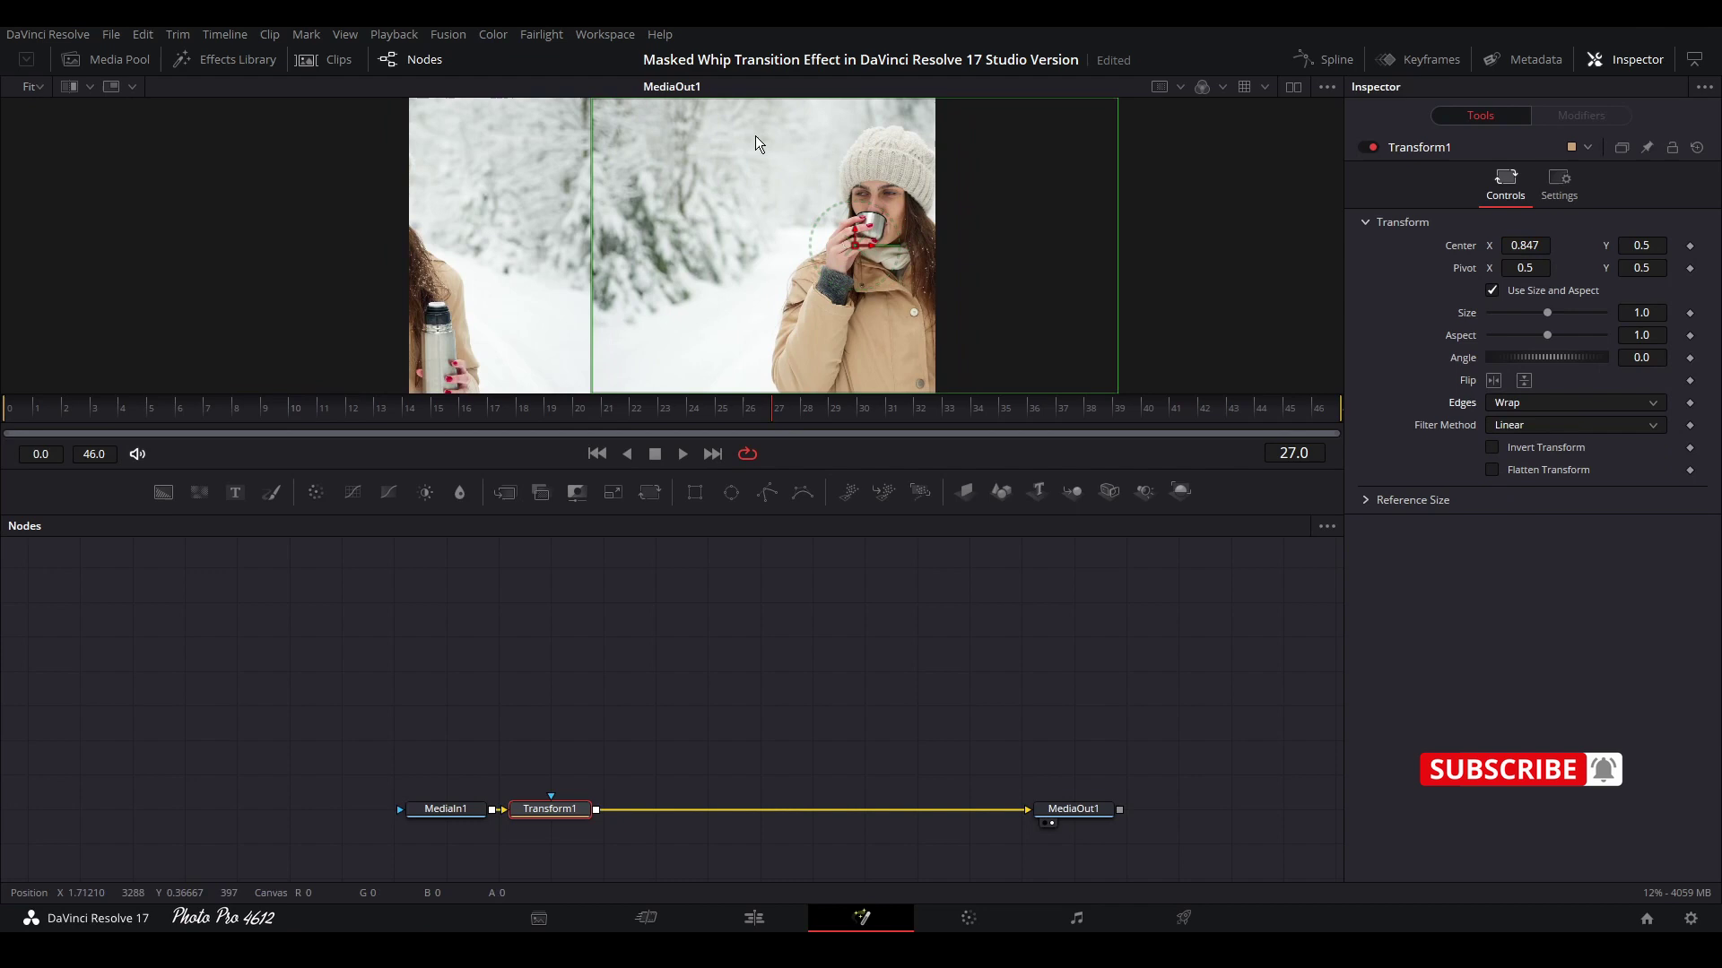
left_click_drag(1524, 245, 1486, 250)
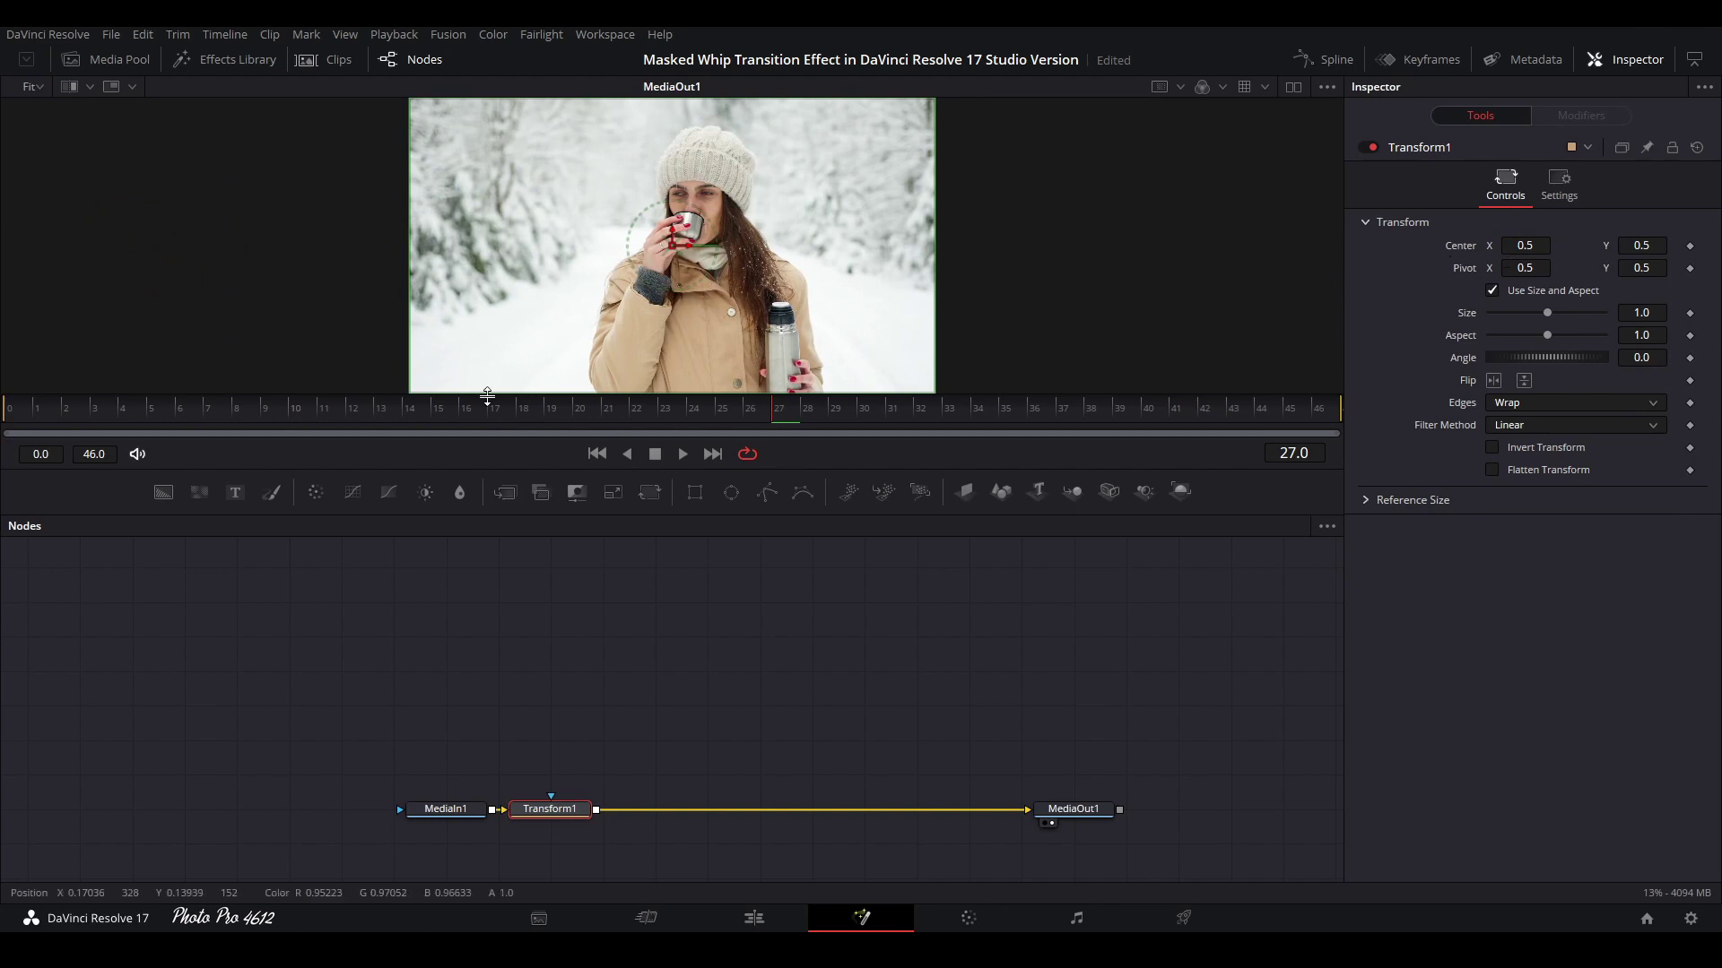
left_click(596, 453)
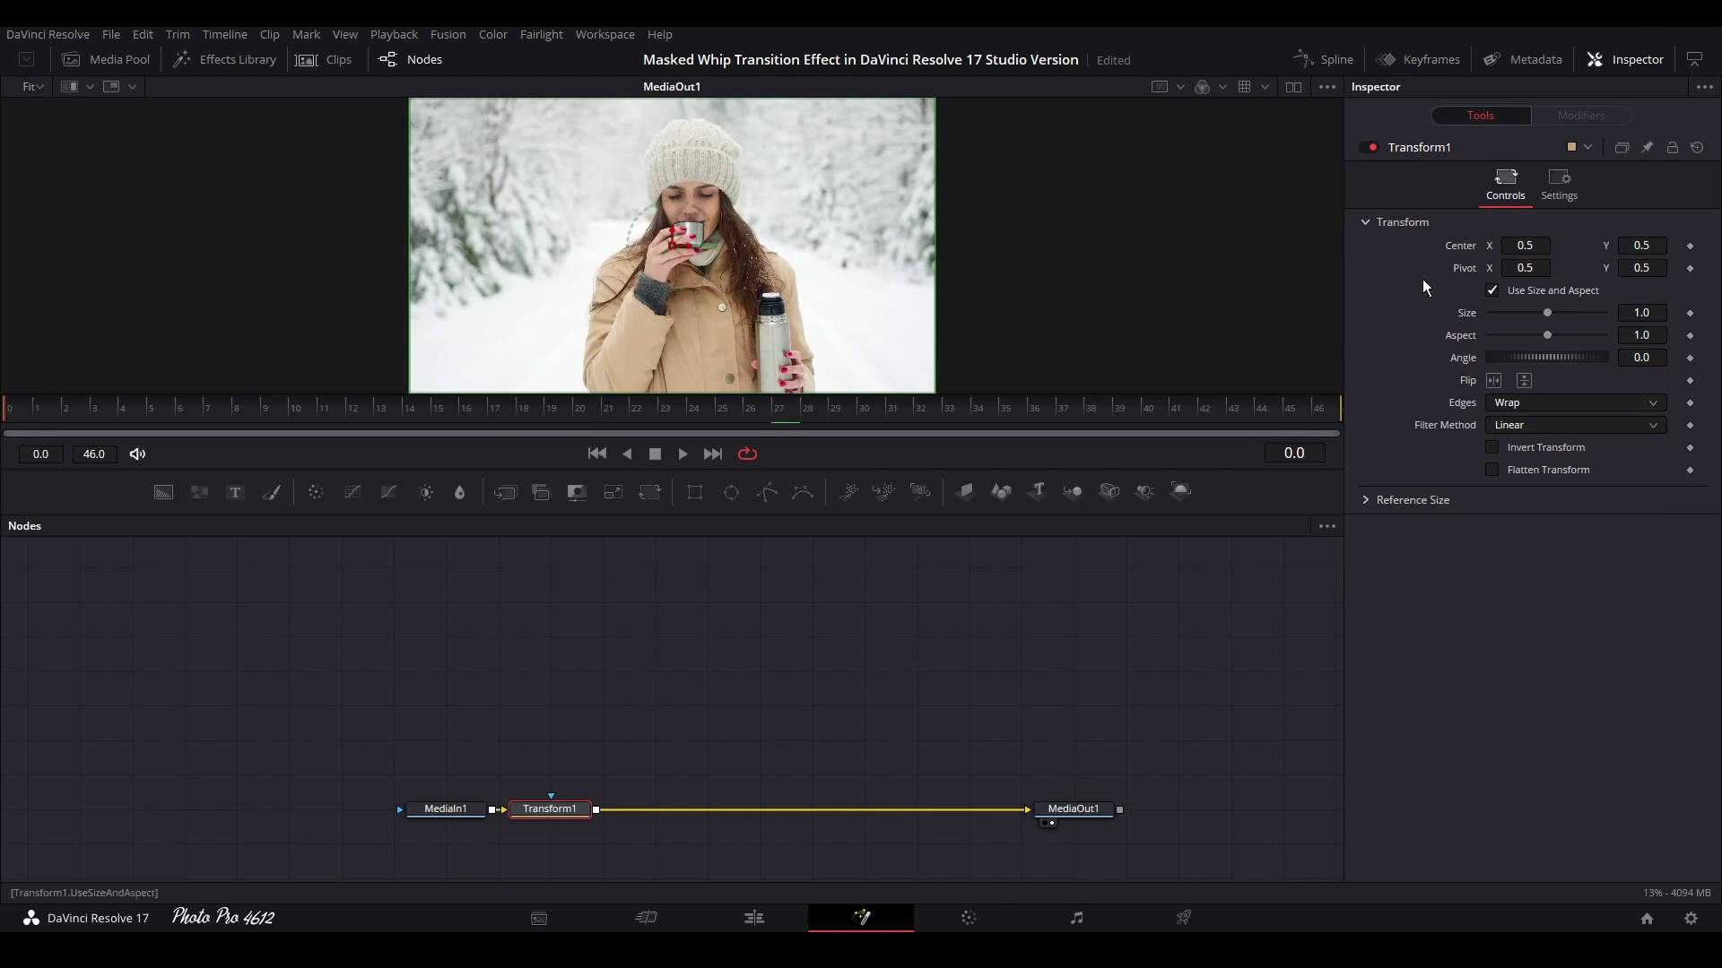
Keyframe Center at 0.5 on frame 0 and -2.5 on frame 46, then play back
left_click(1689, 245)
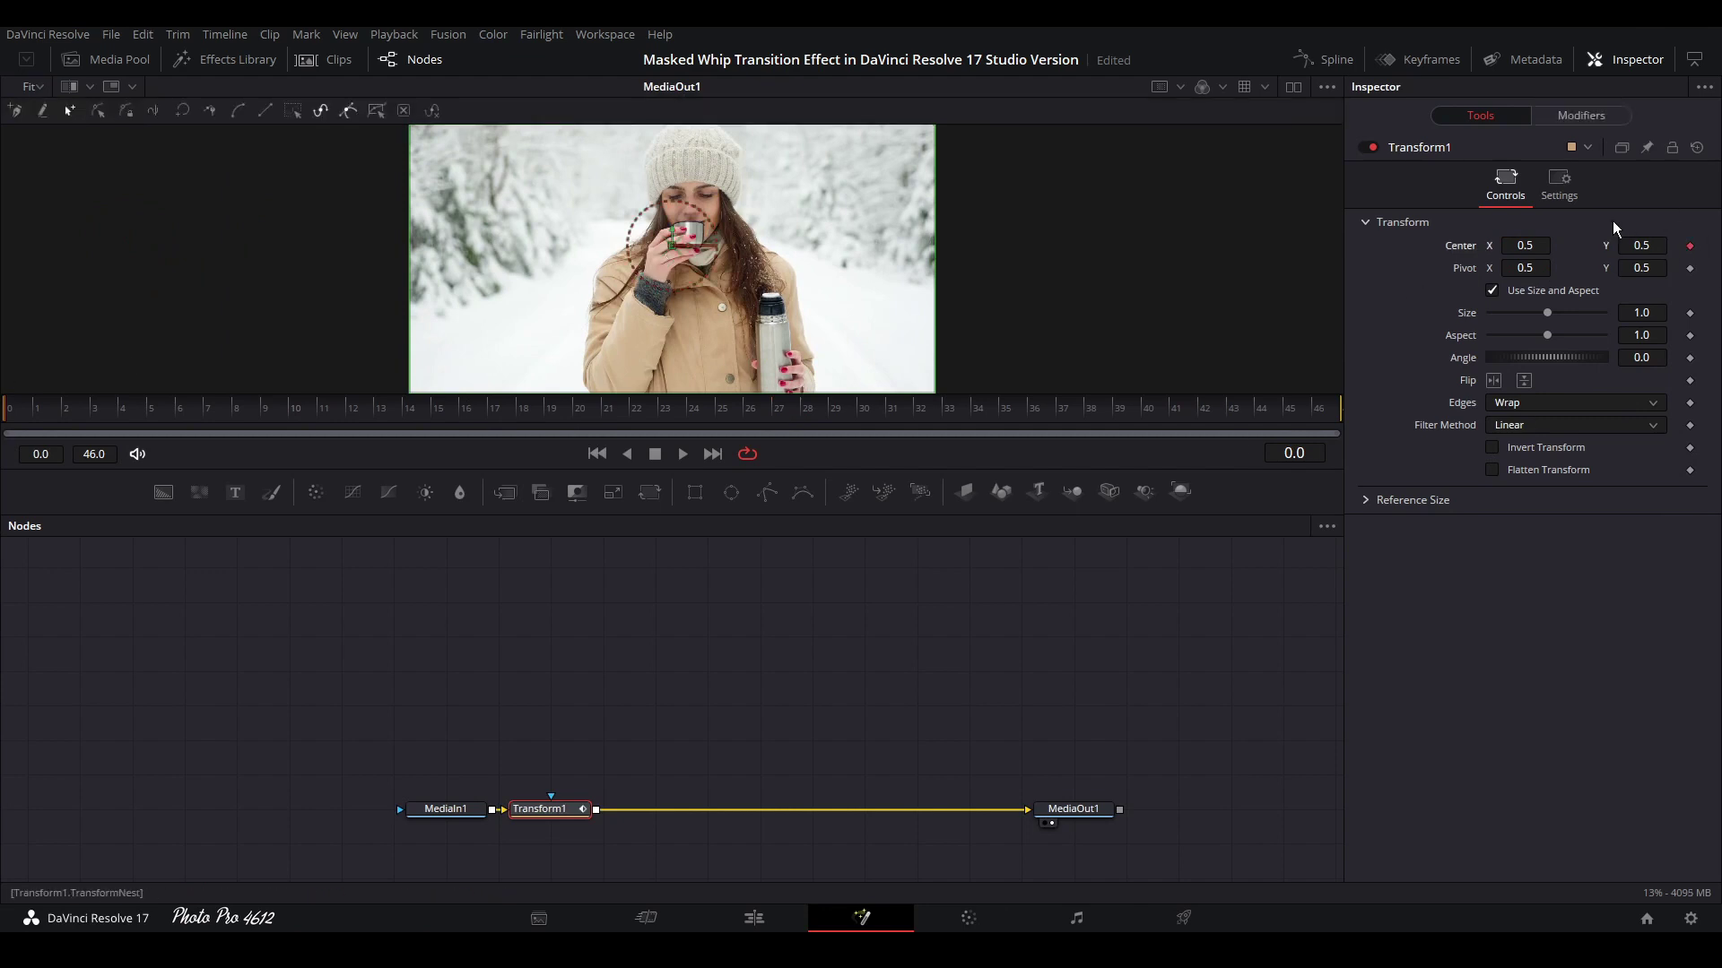
left_click(713, 454)
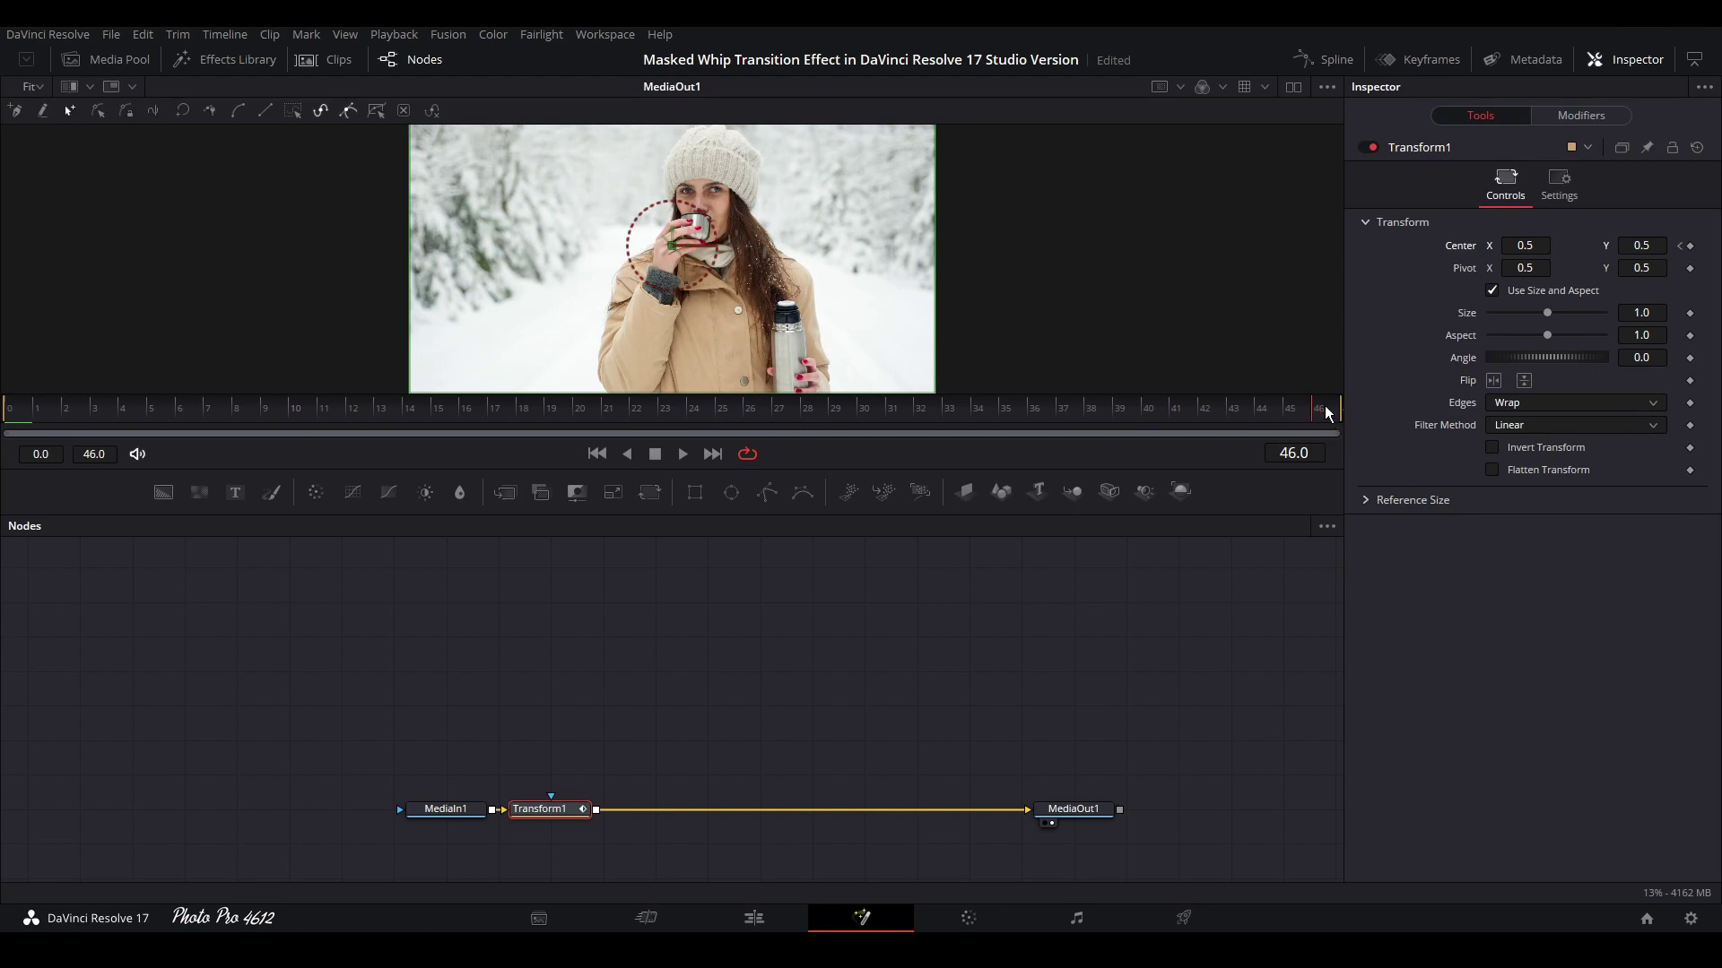
mouse_move(1524, 245)
left_mouse_down()
mouse_move(1498, 245)
mouse_move(1562, 244)
mouse_move(1408, 245)
mouse_move(1524, 245)
left_mouse_up()
key("BackSpace")
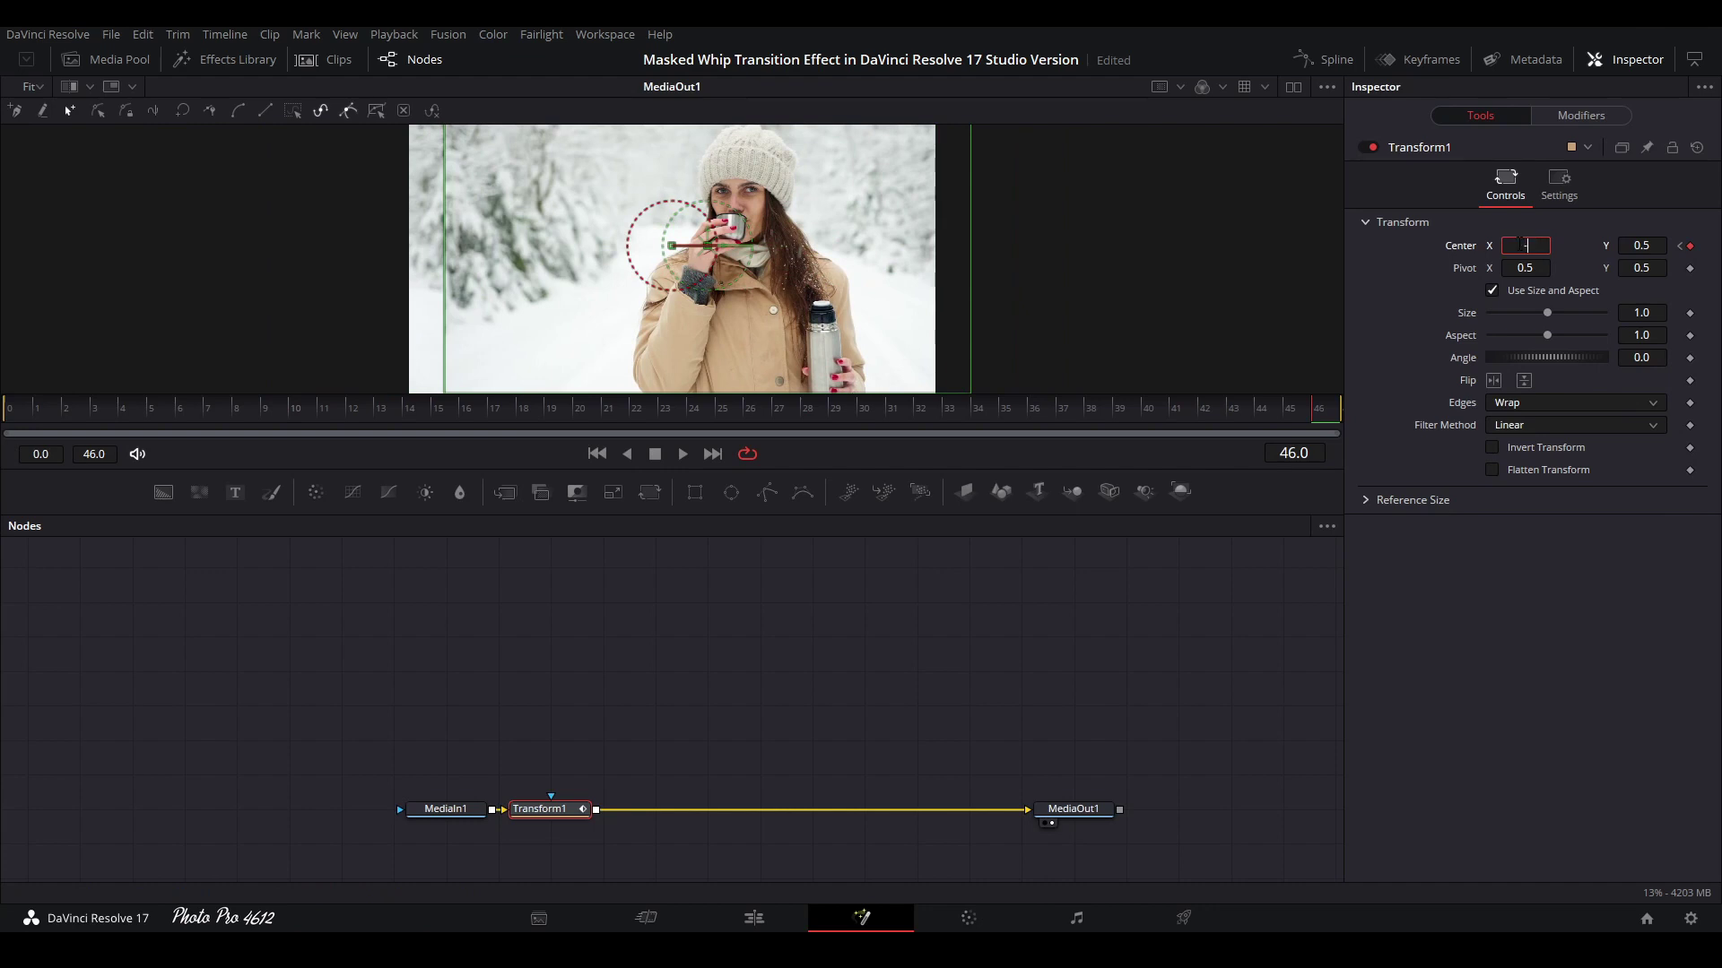
type("-2.5")
key("Tab")
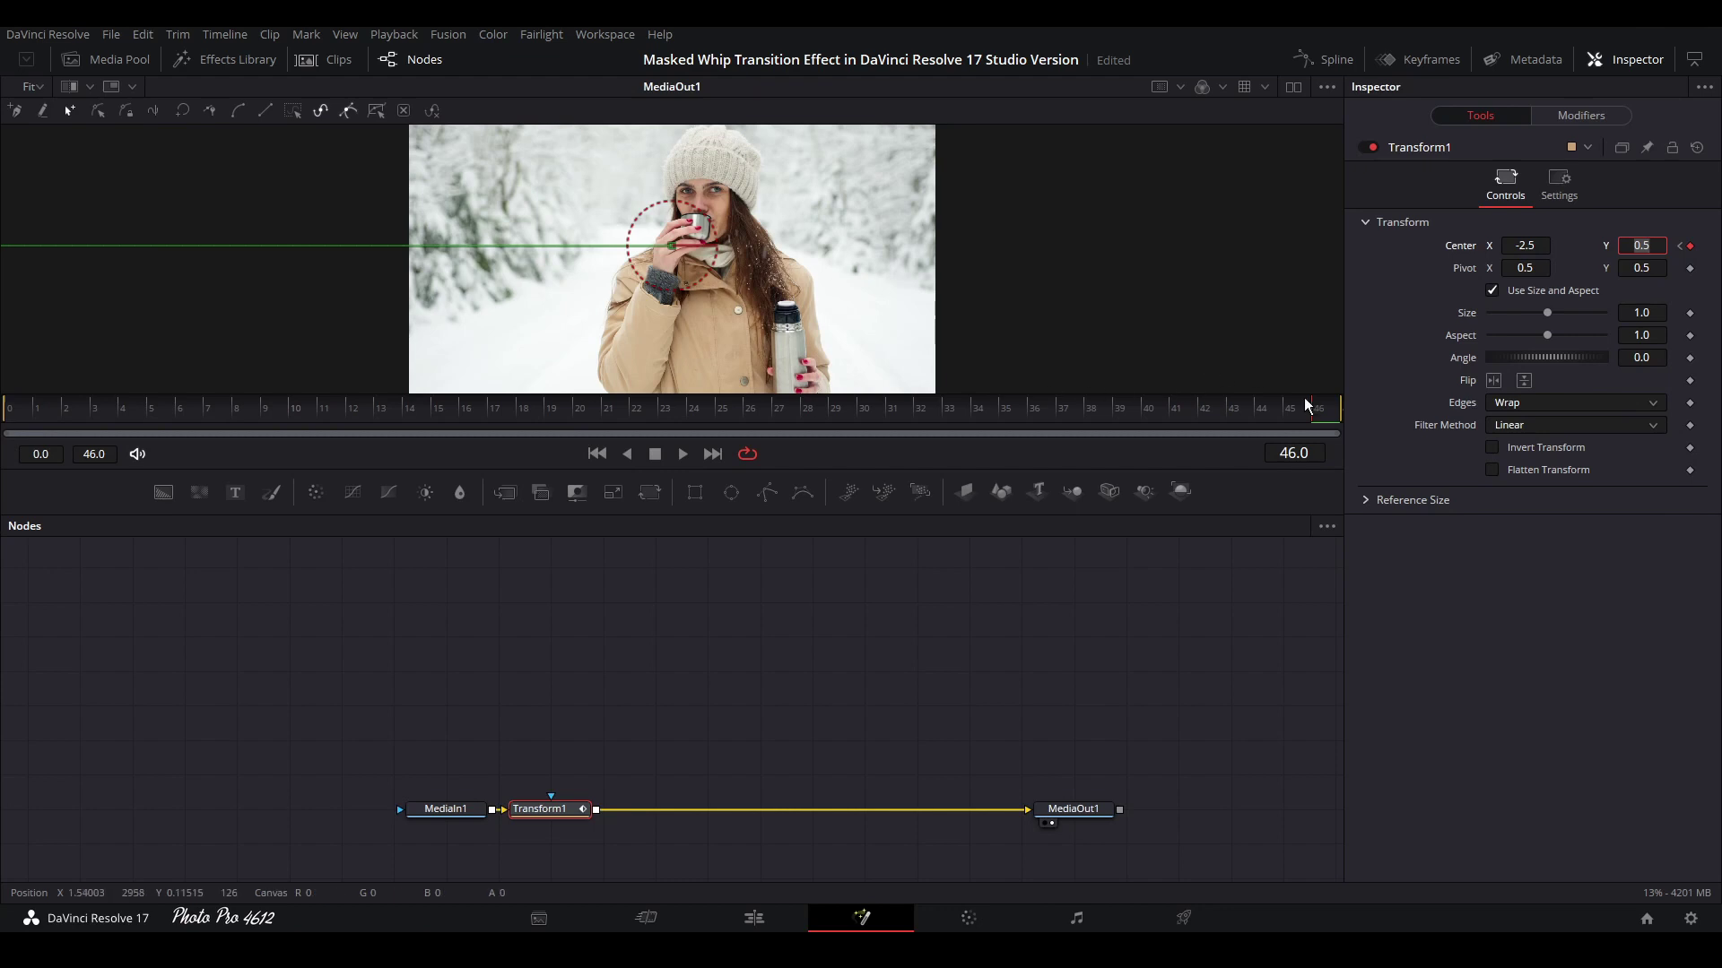
left_click(681, 454)
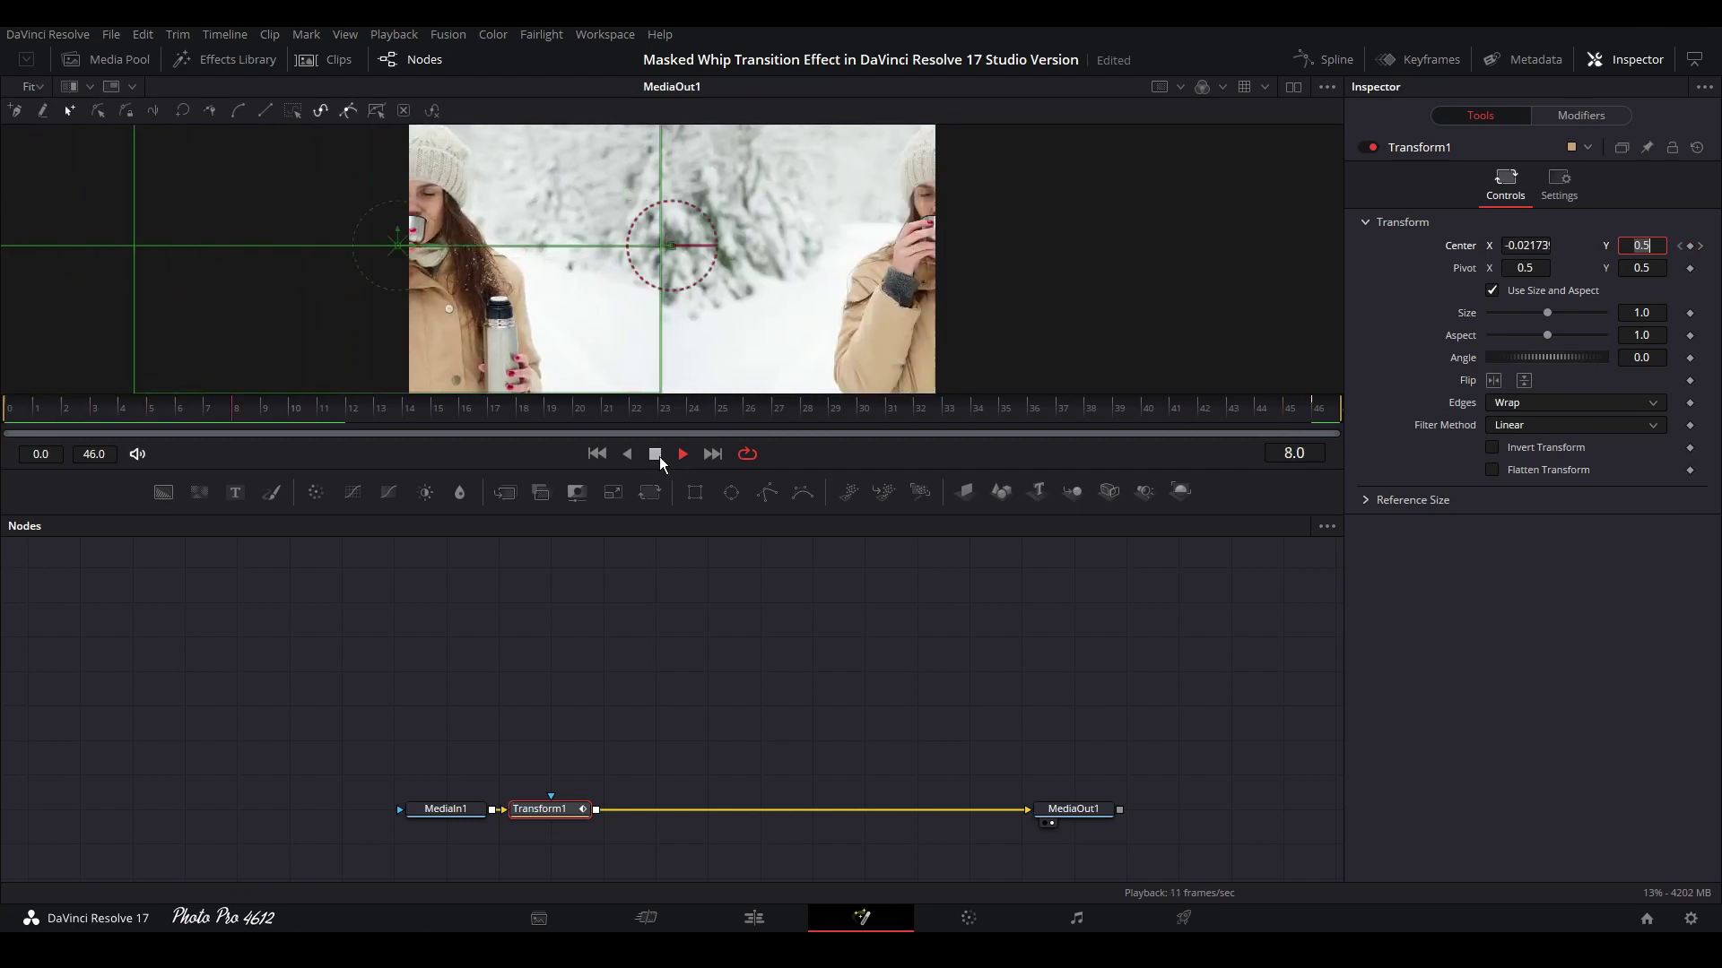
left_click(657, 455)
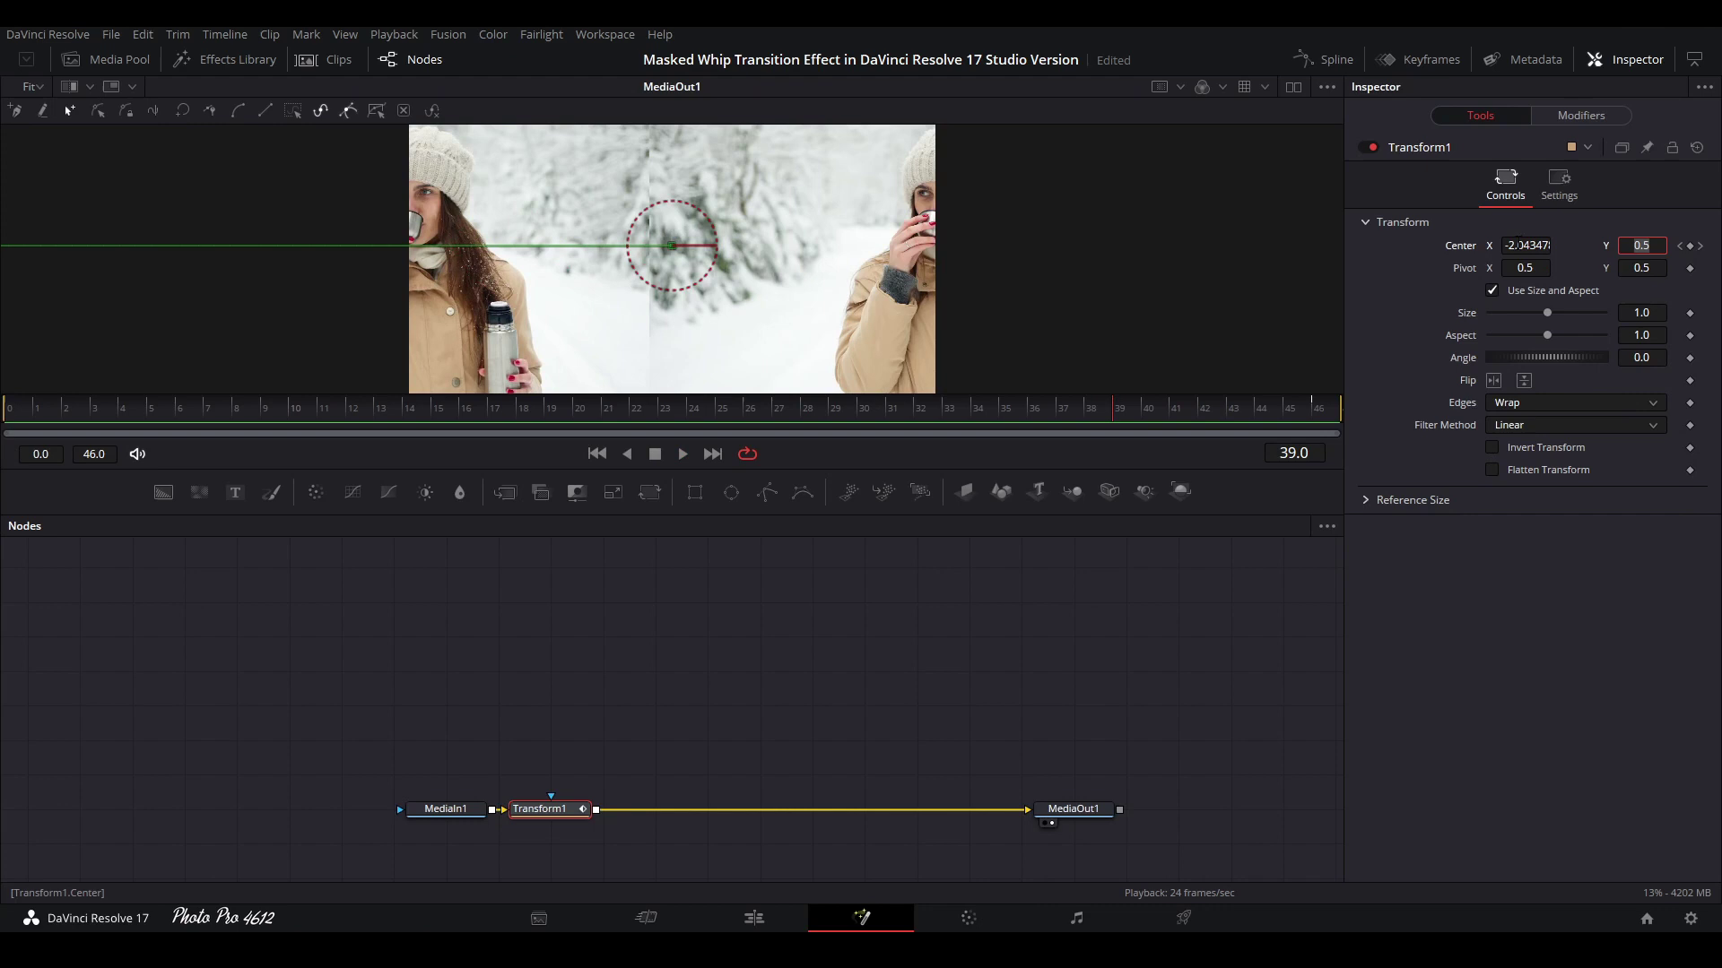
Change the frame 46 Center X keyframe to -6.5 for a faster slide and replay it
left_click(713, 454)
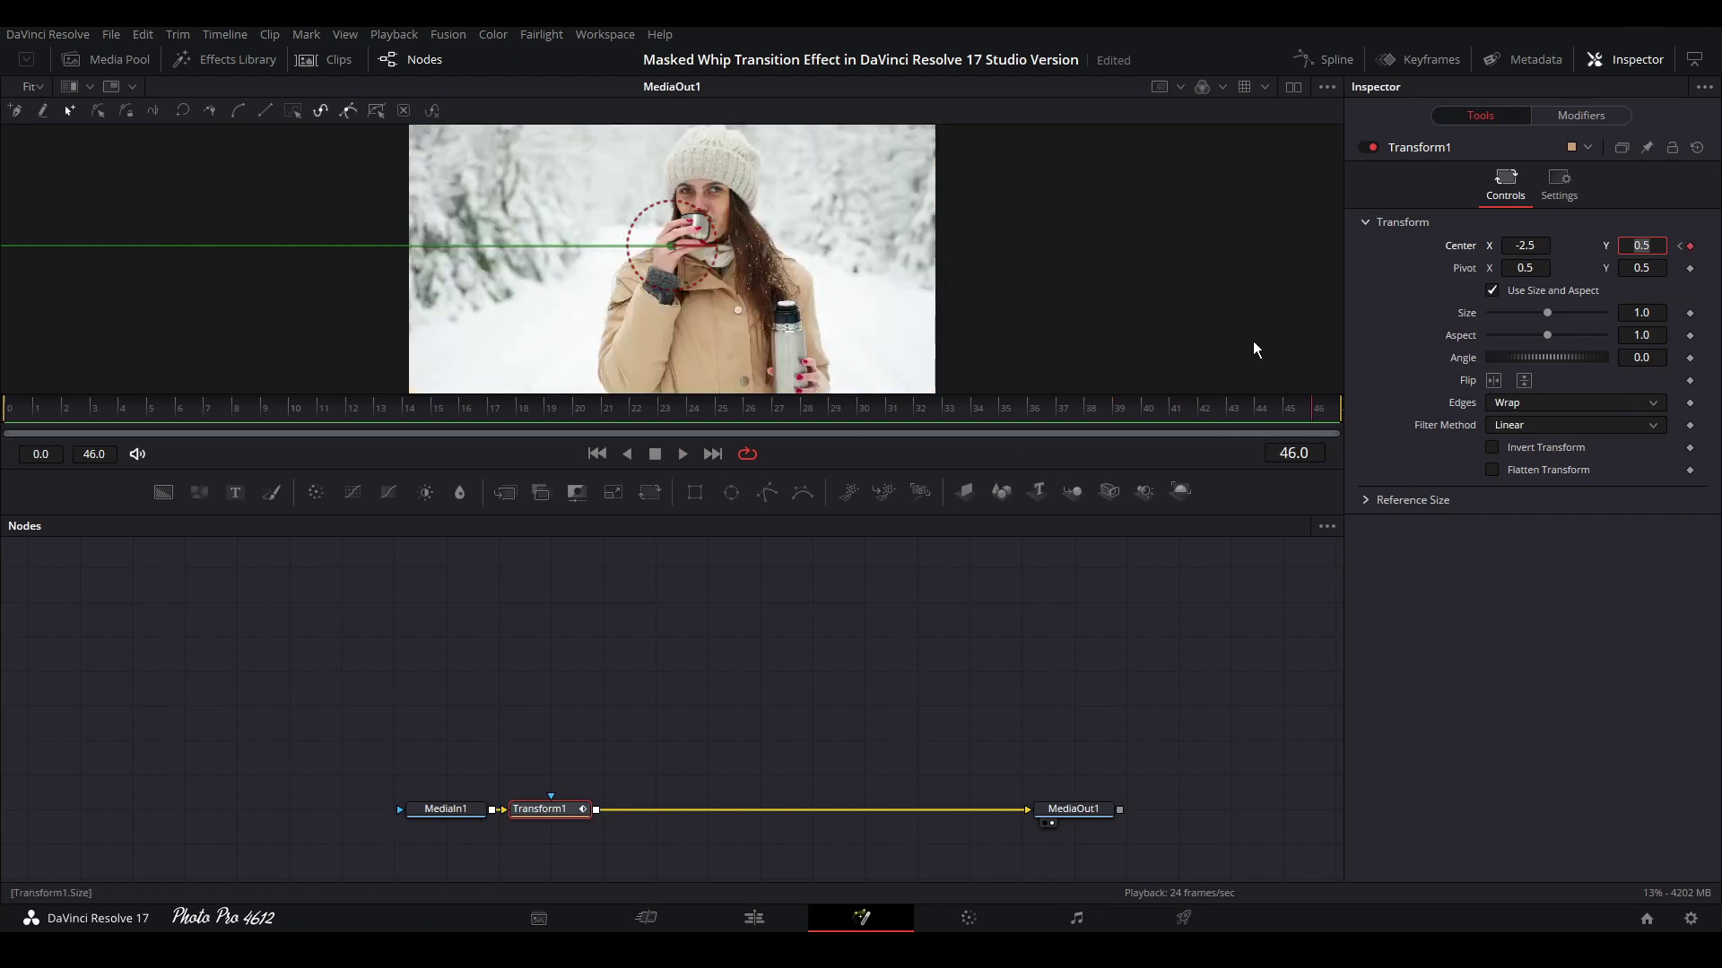
left_click(693, 410)
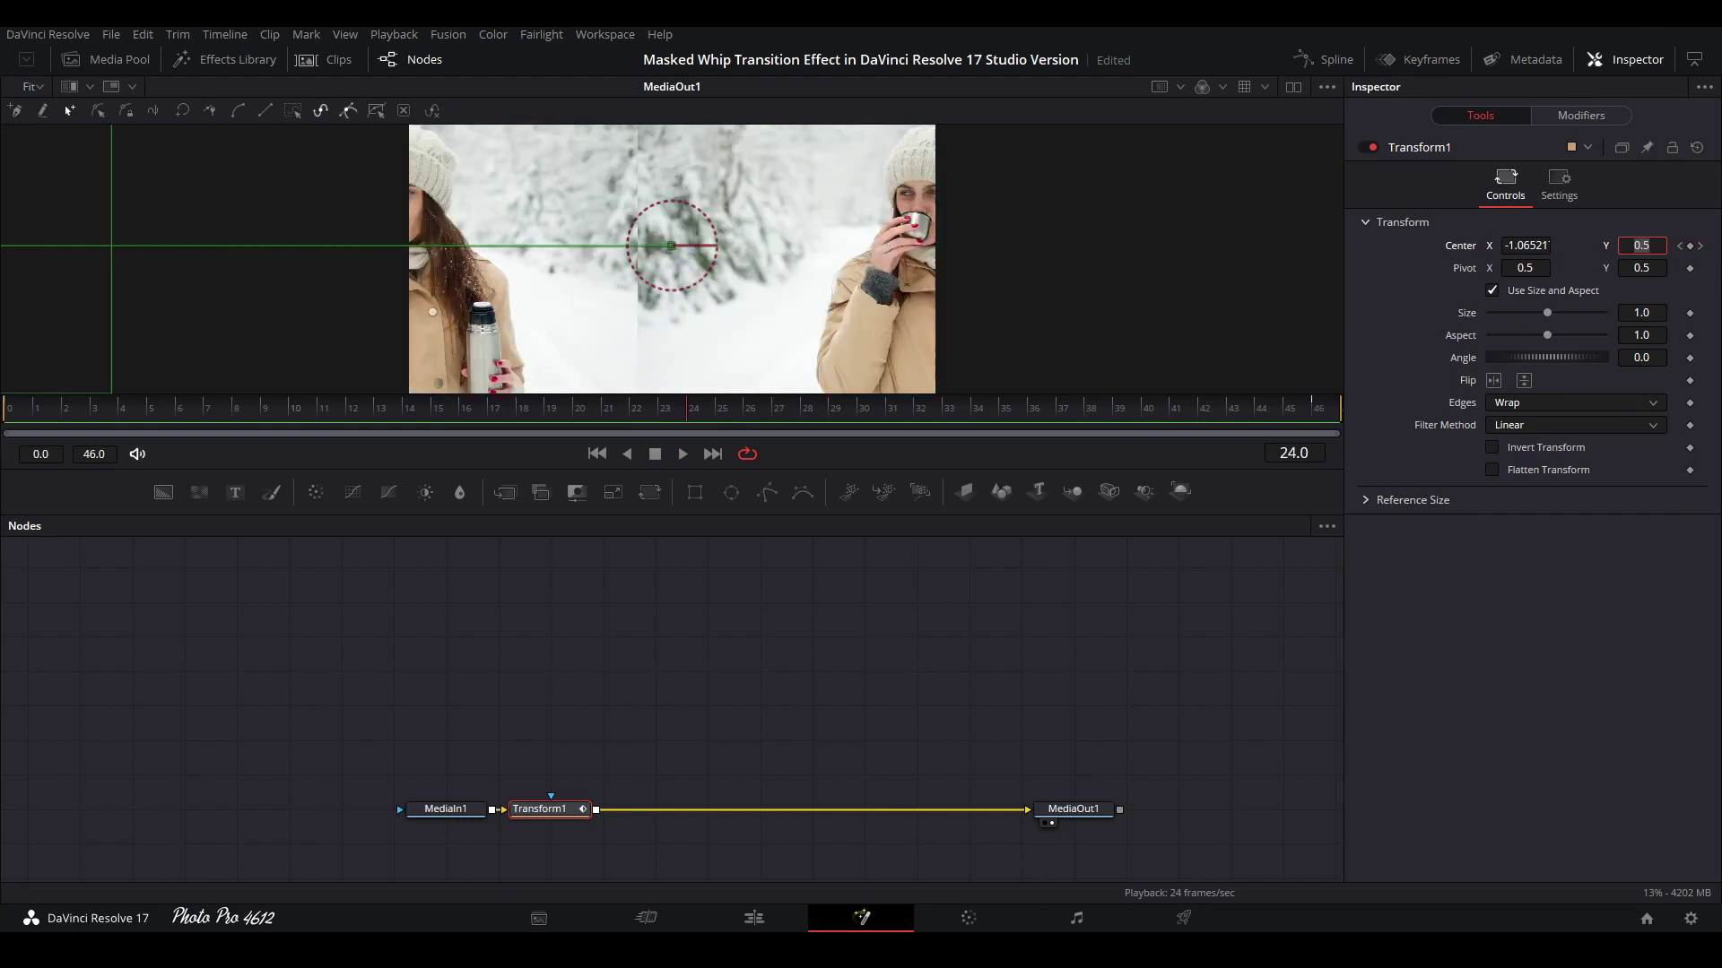
left_click(1699, 245)
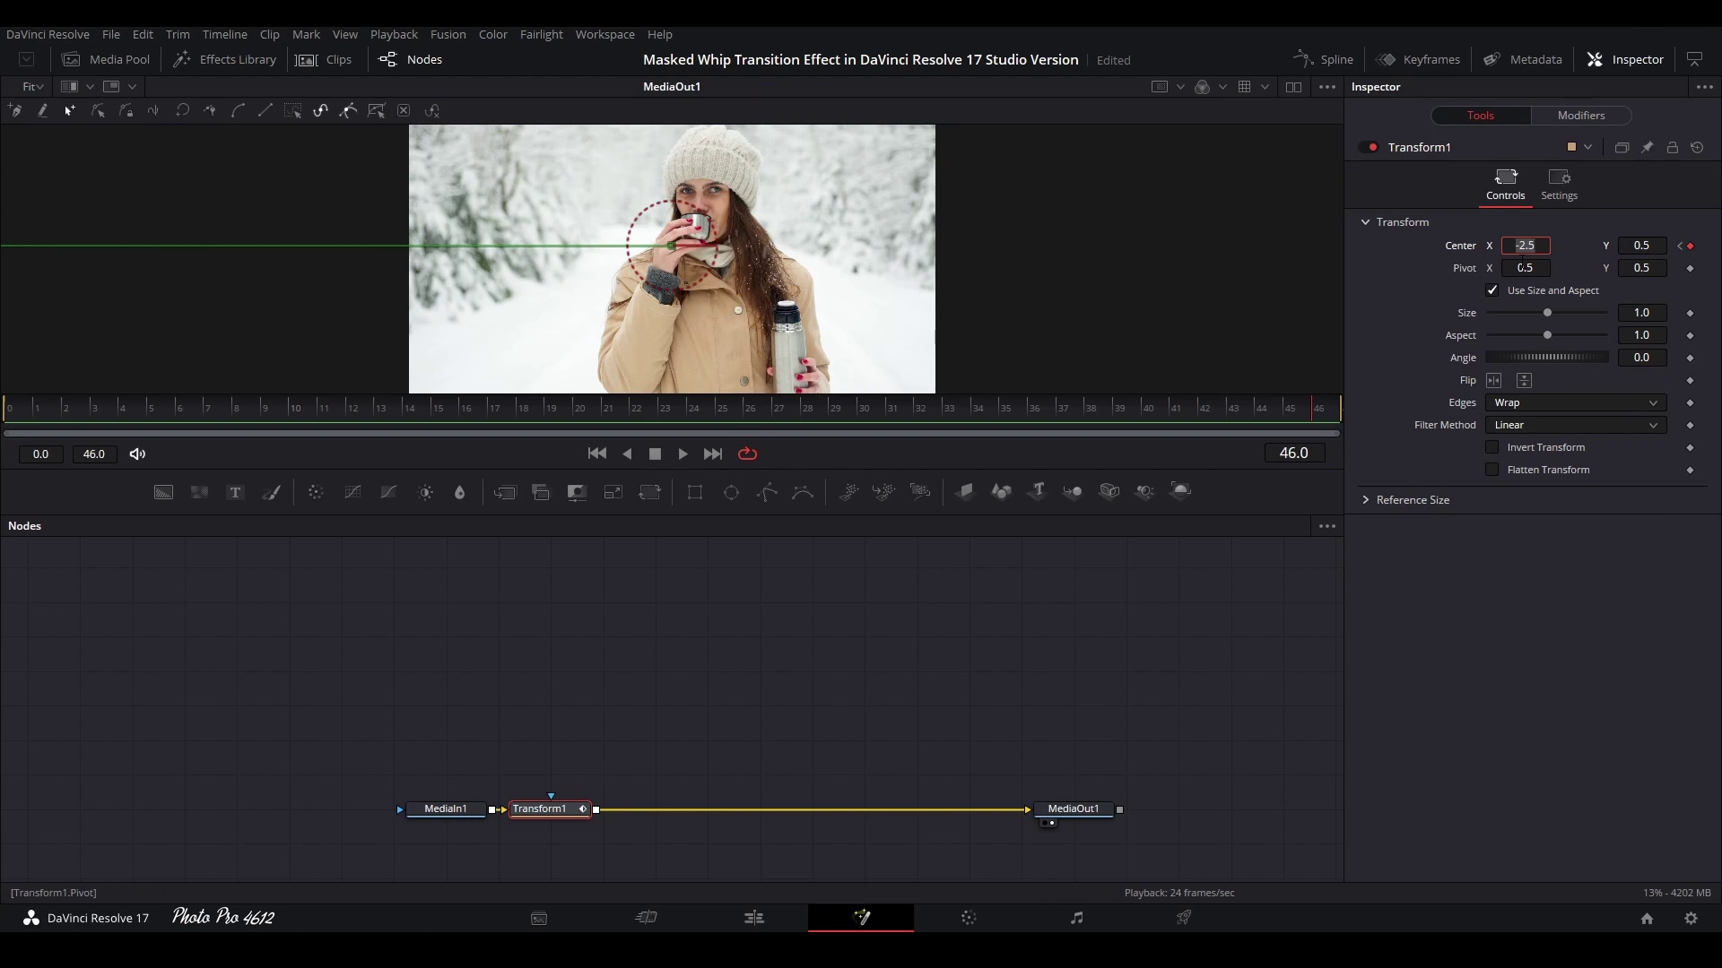
type("-")
key("Tab")
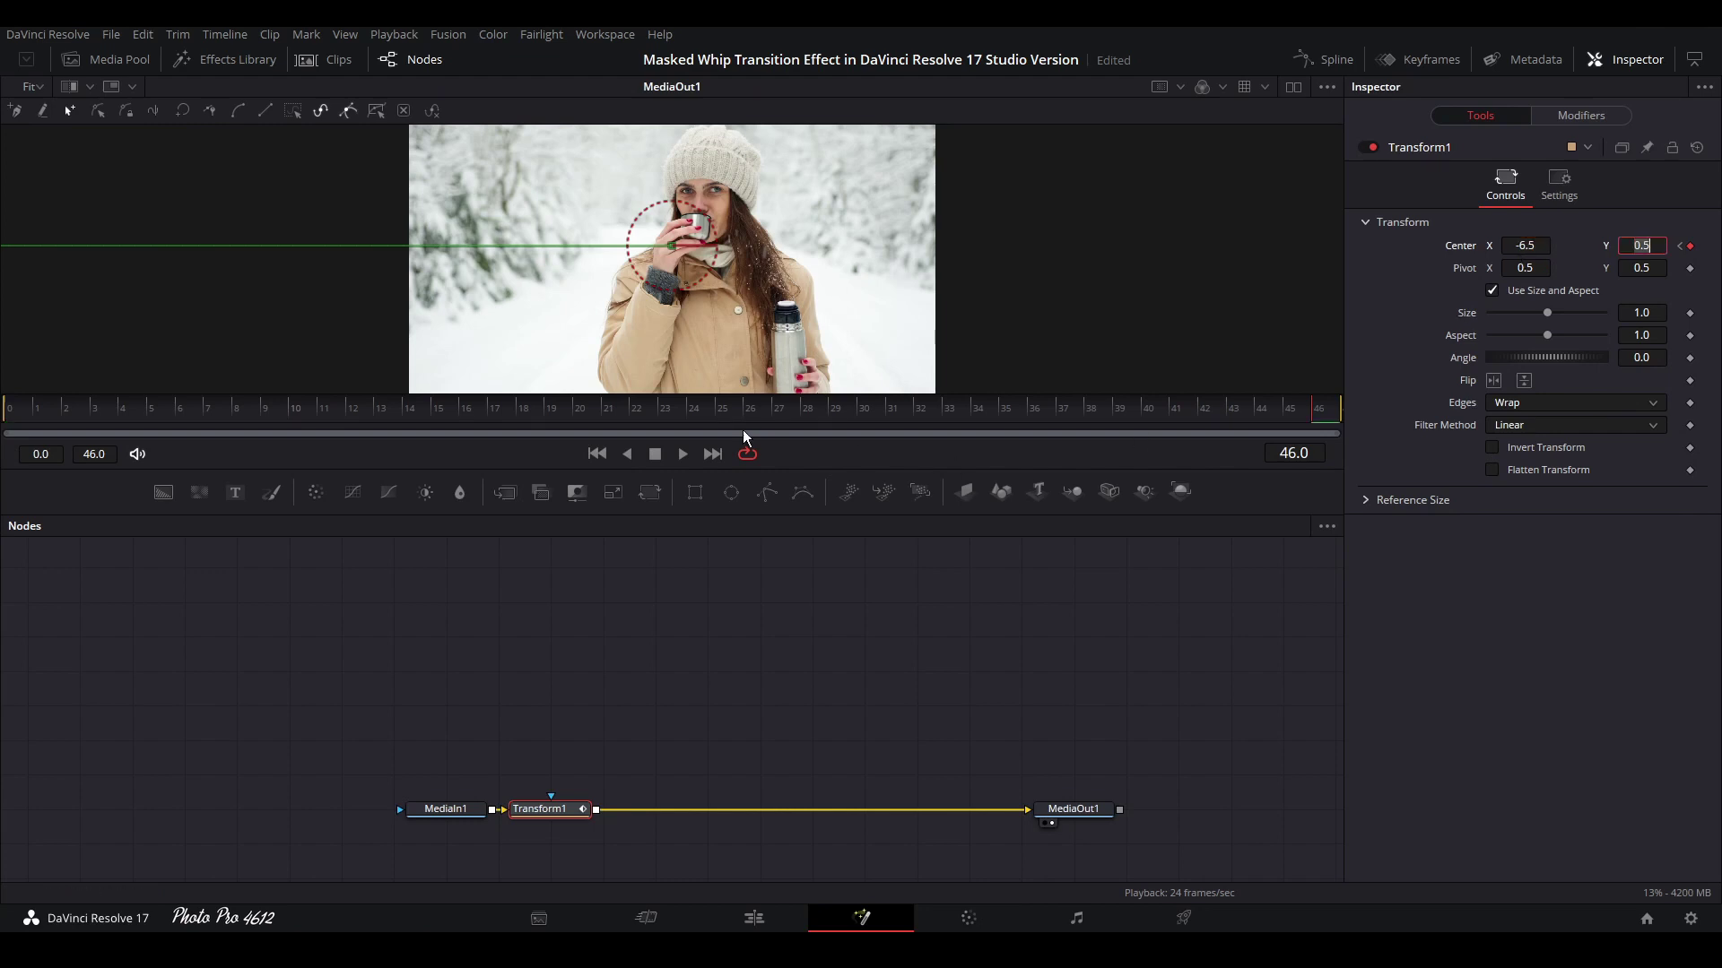
left_click(687, 452)
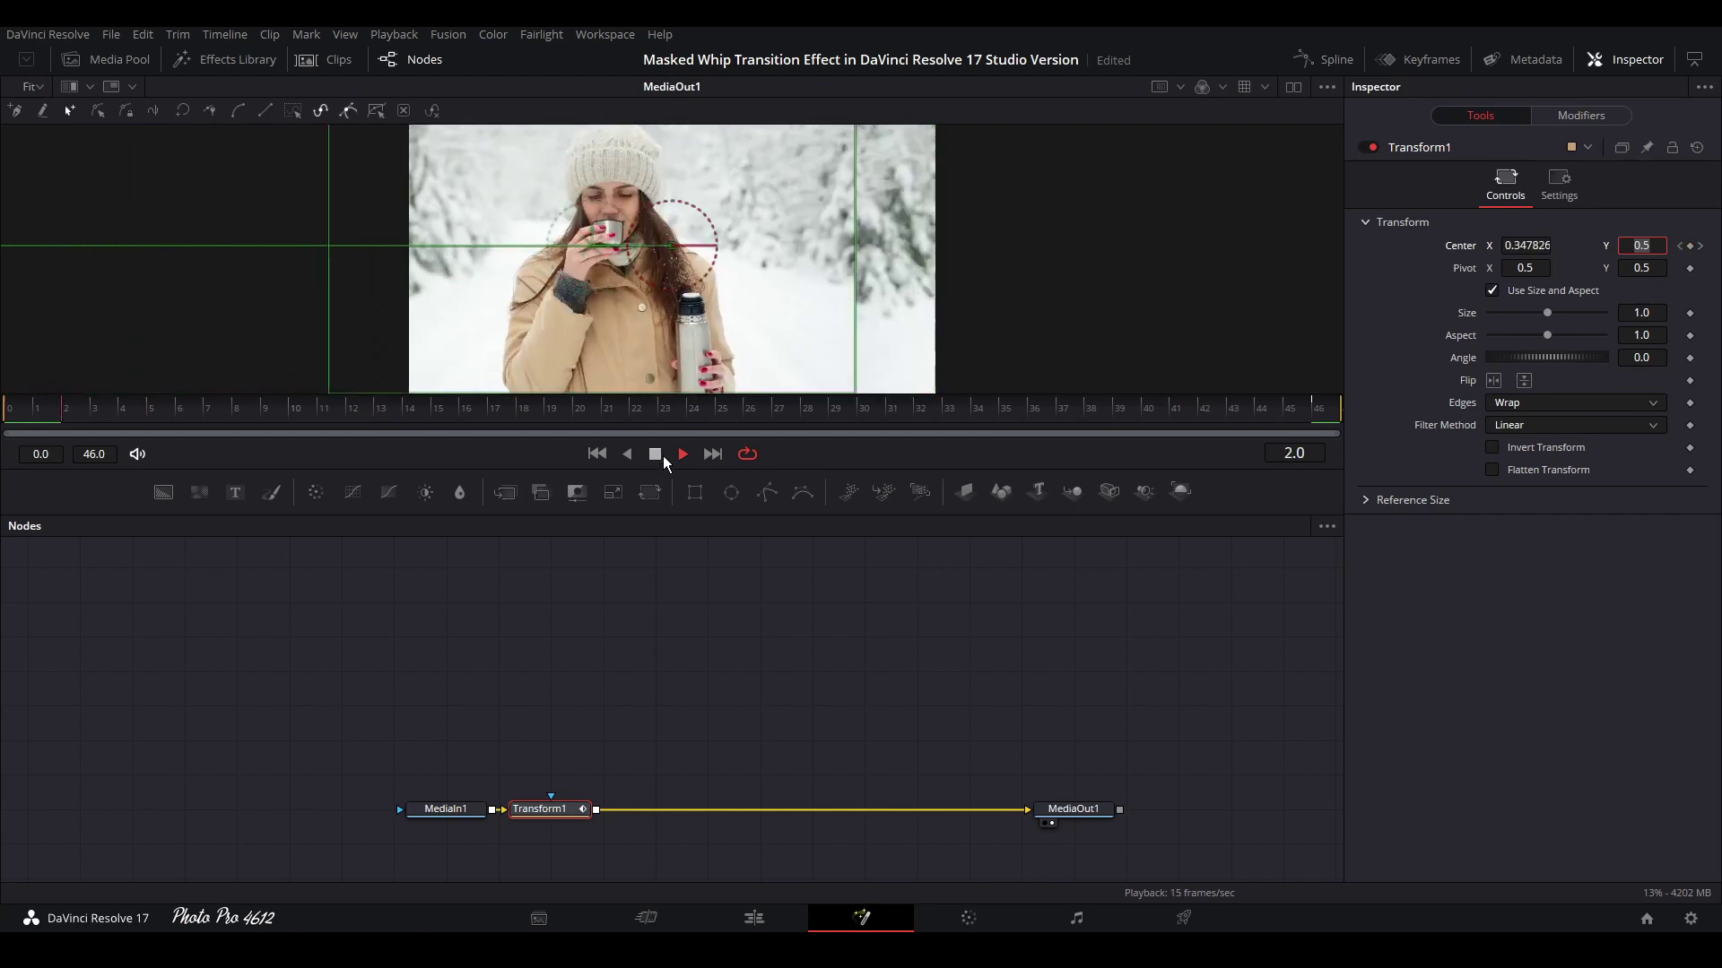
left_click(658, 451)
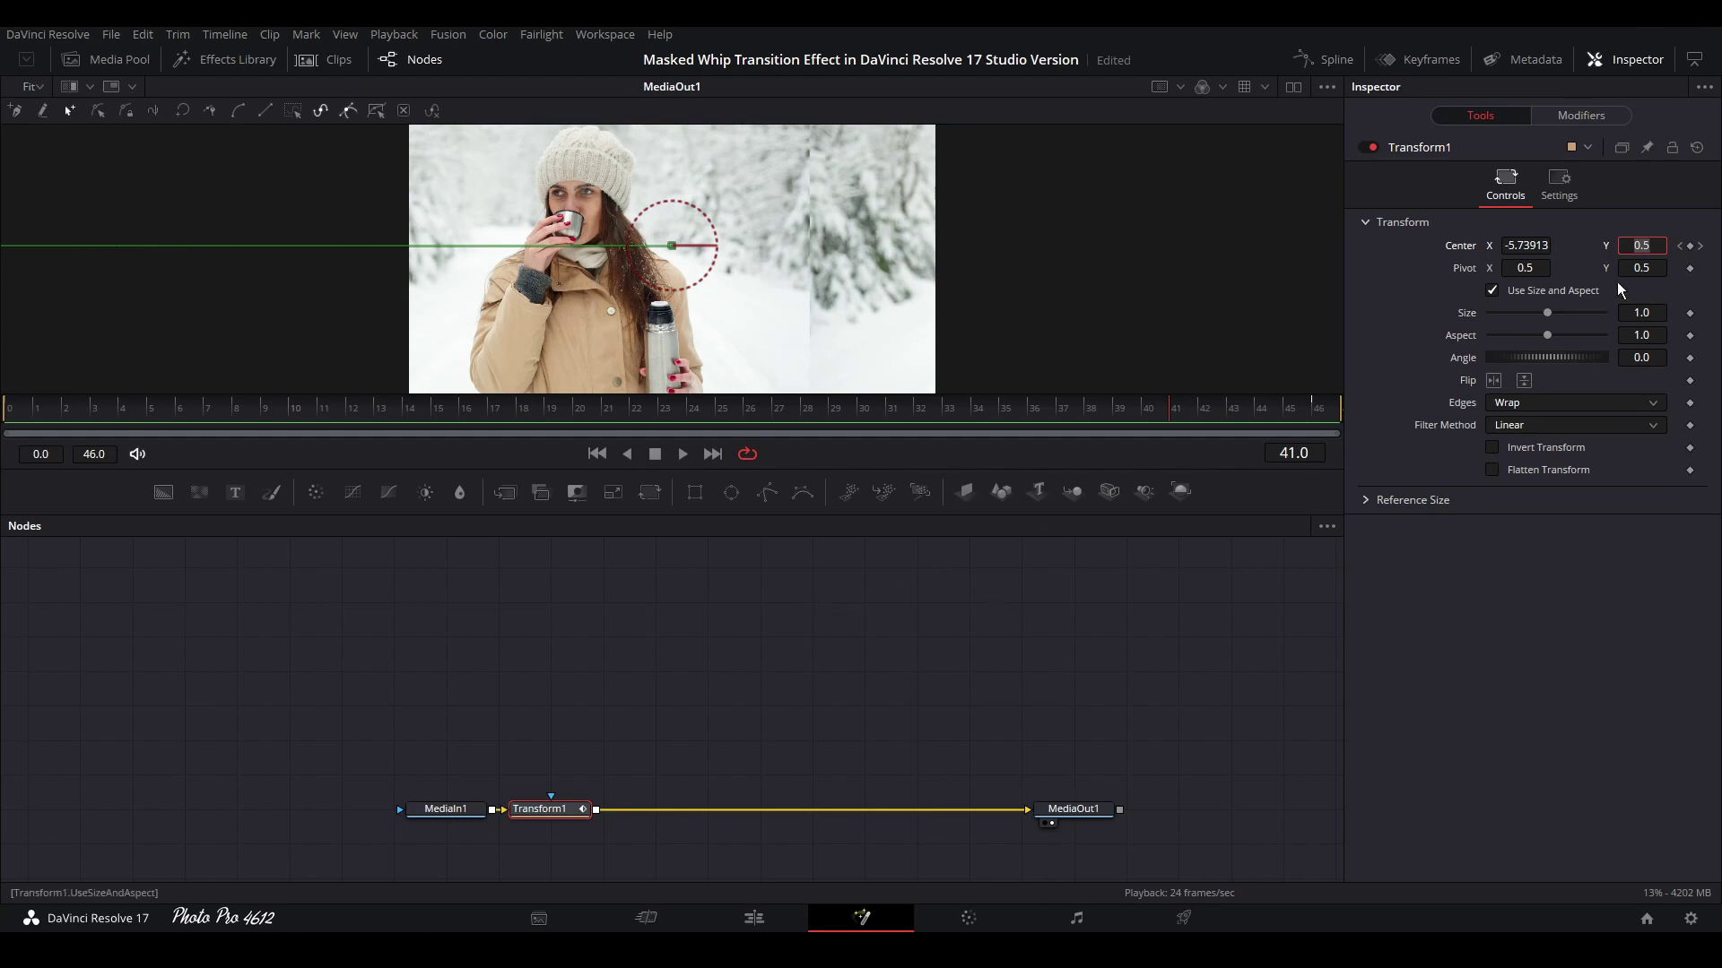
left_click(1562, 189)
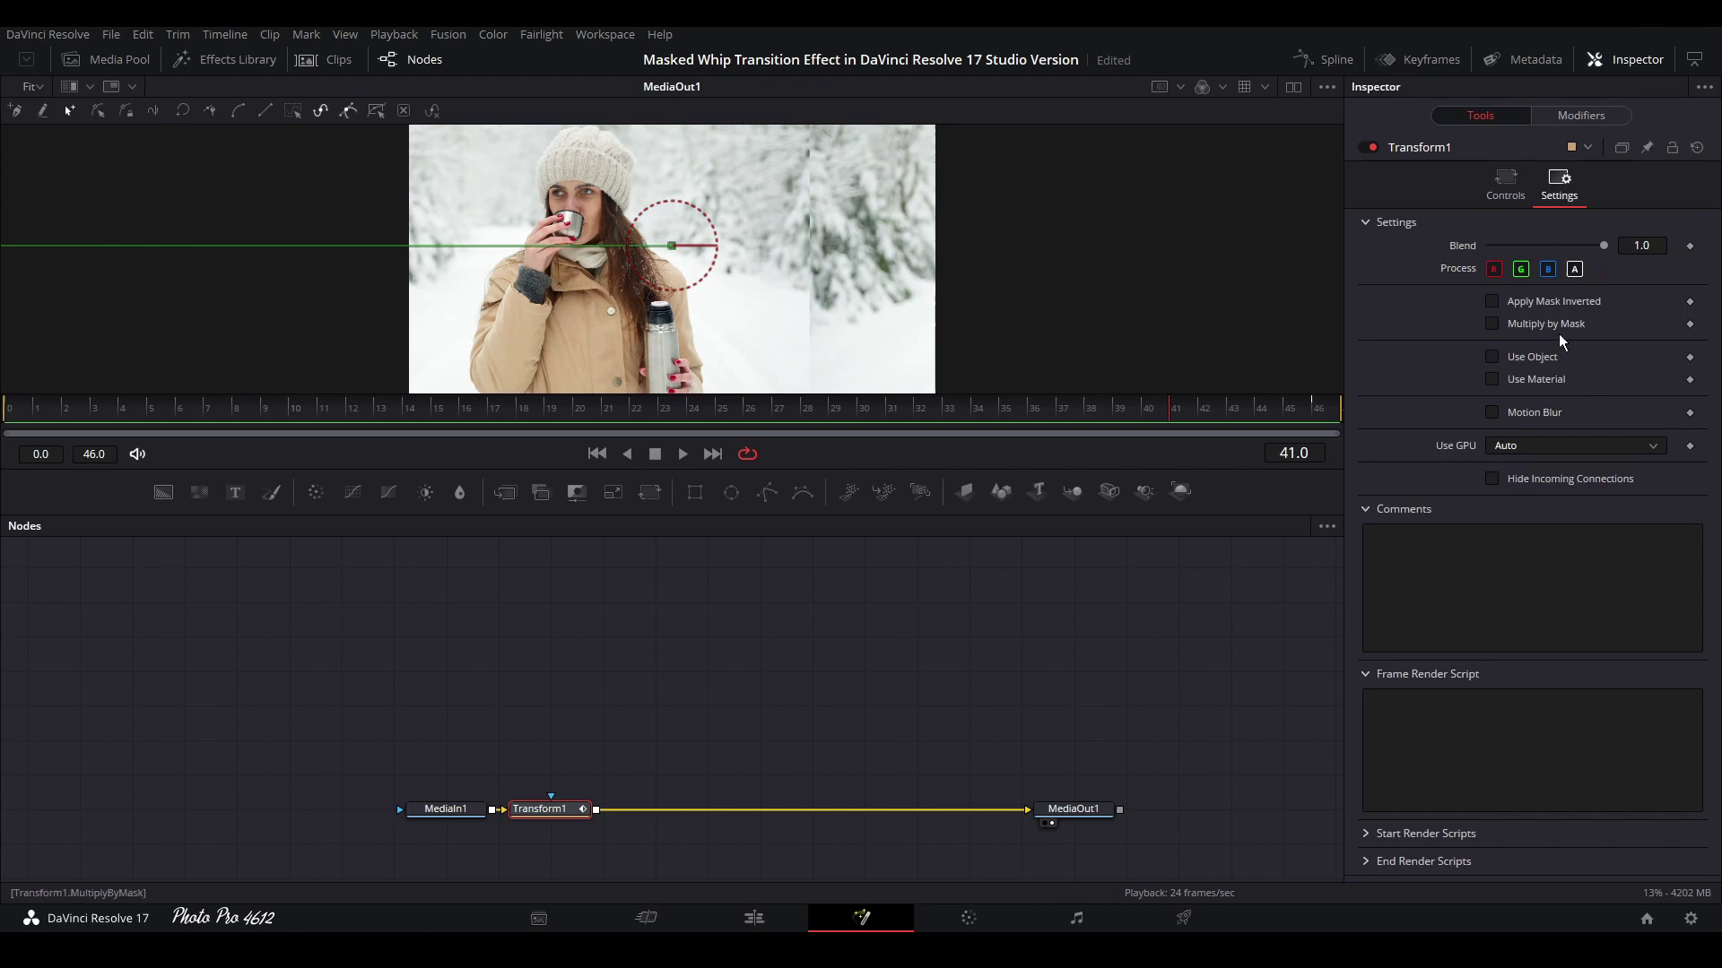
Enable Transform1 Motion Blur with Quality 10 and Shutter Angle 360, then play back
left_click(1492, 413)
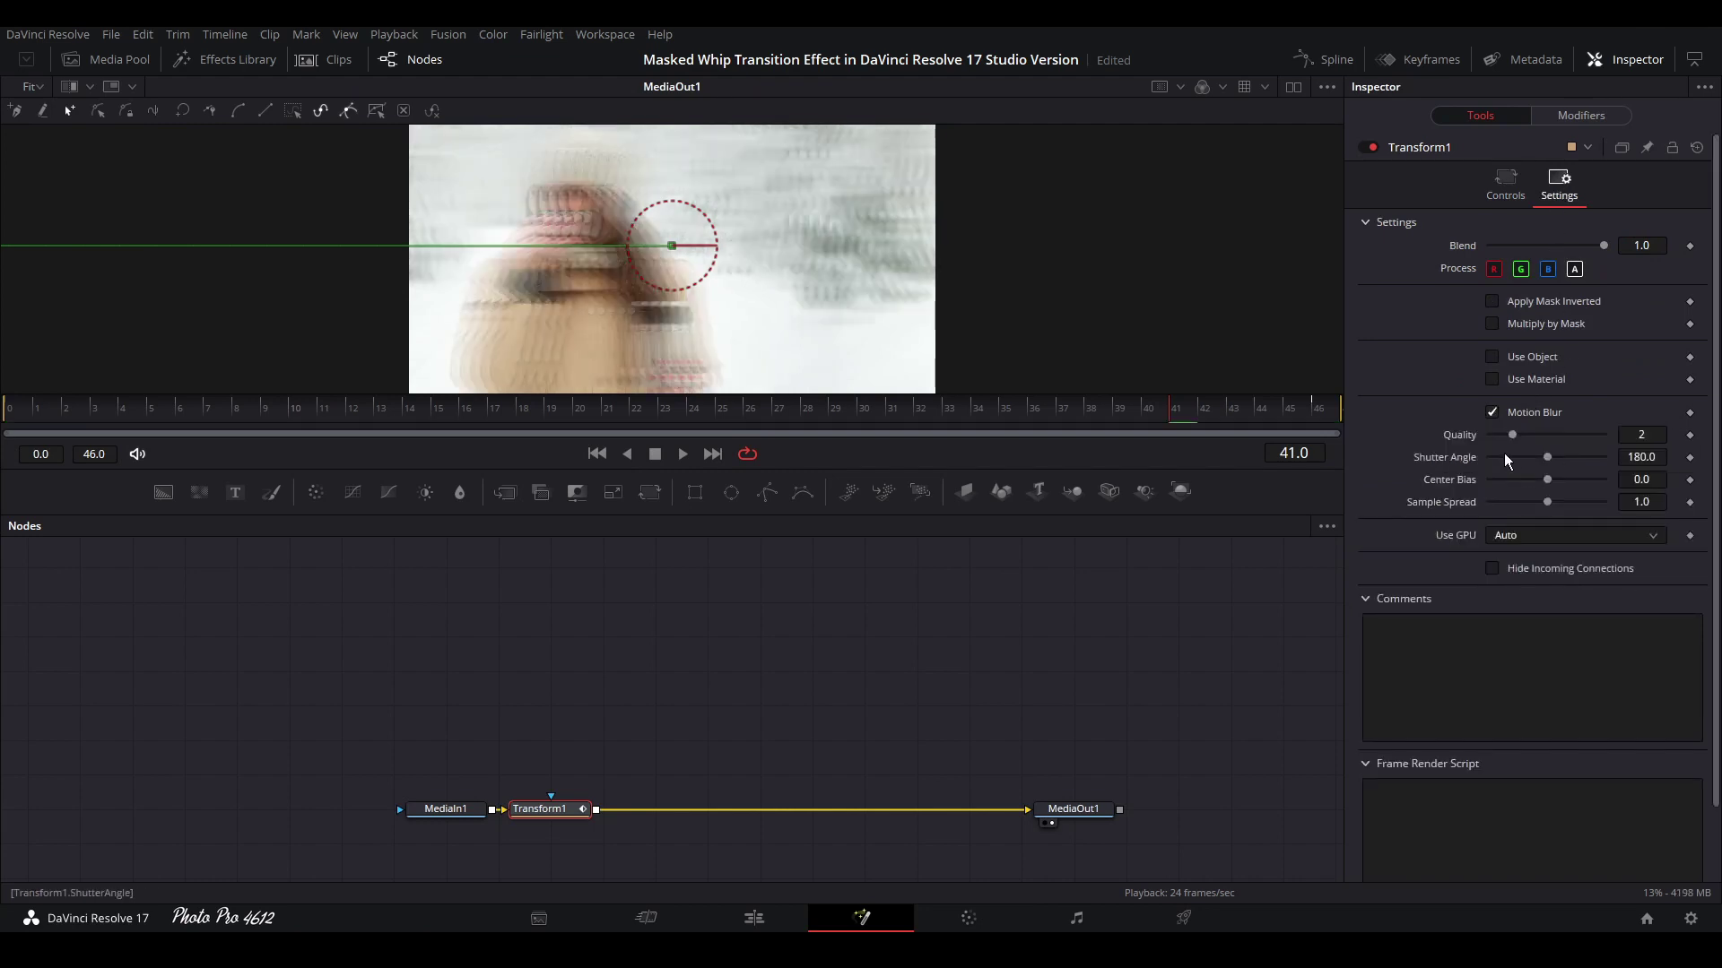
left_click_drag(1561, 435, 1607, 435)
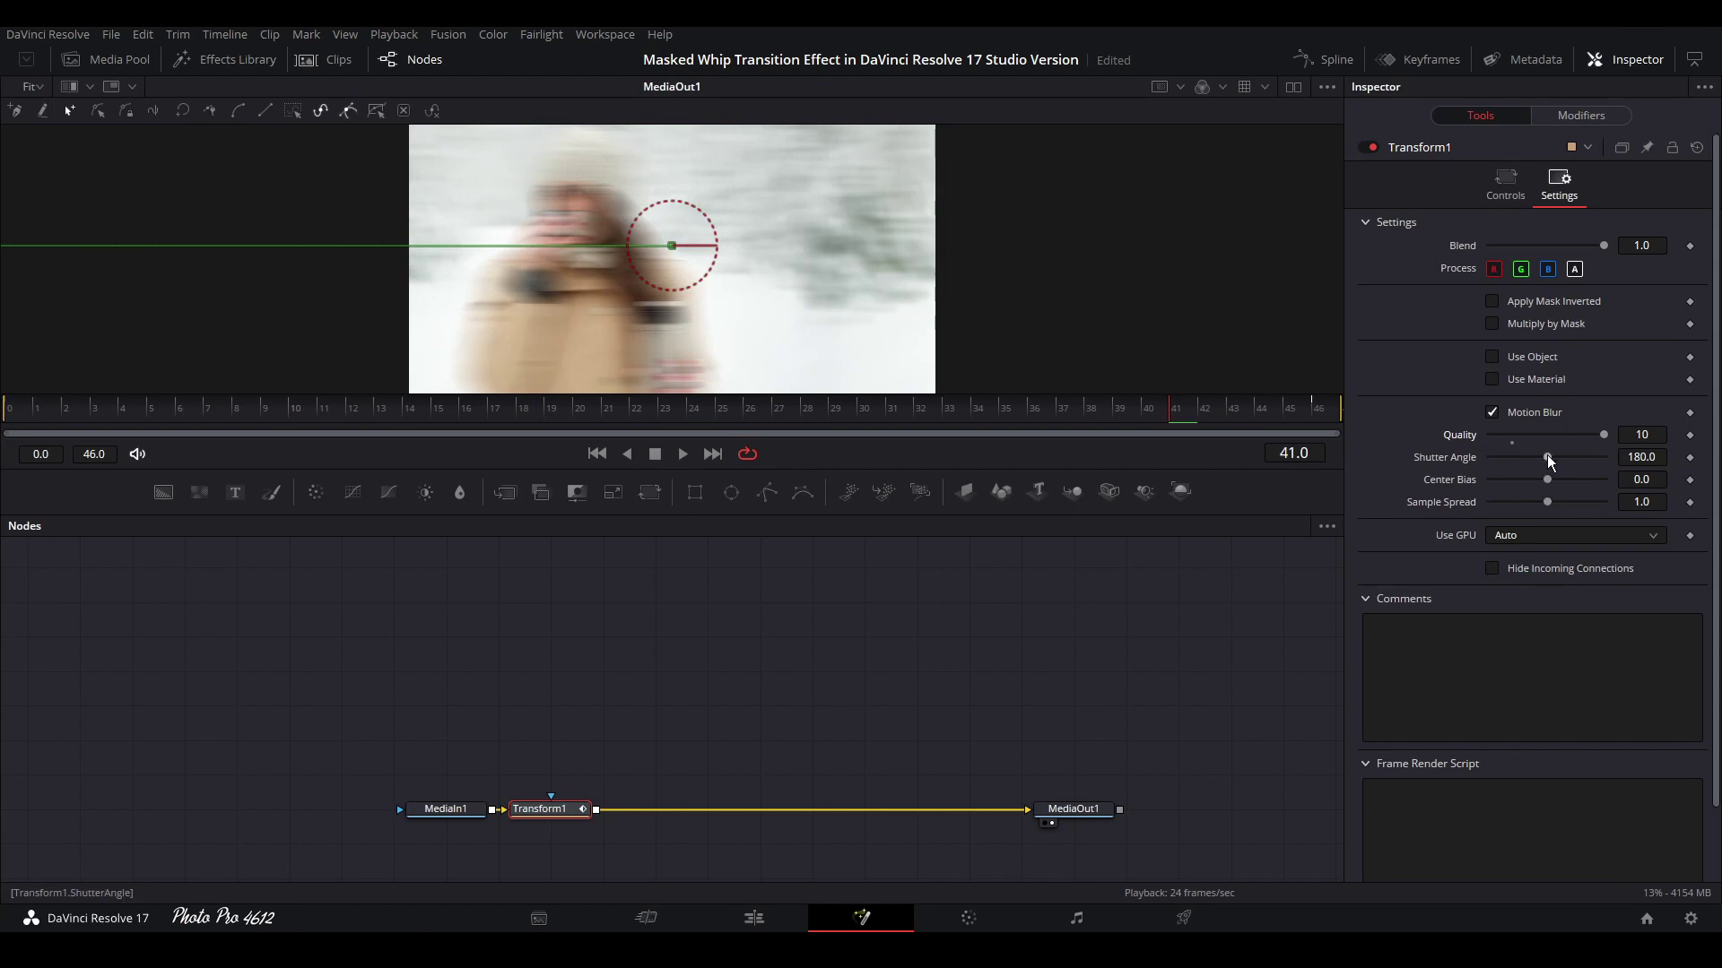
left_click_drag(1547, 455, 1600, 456)
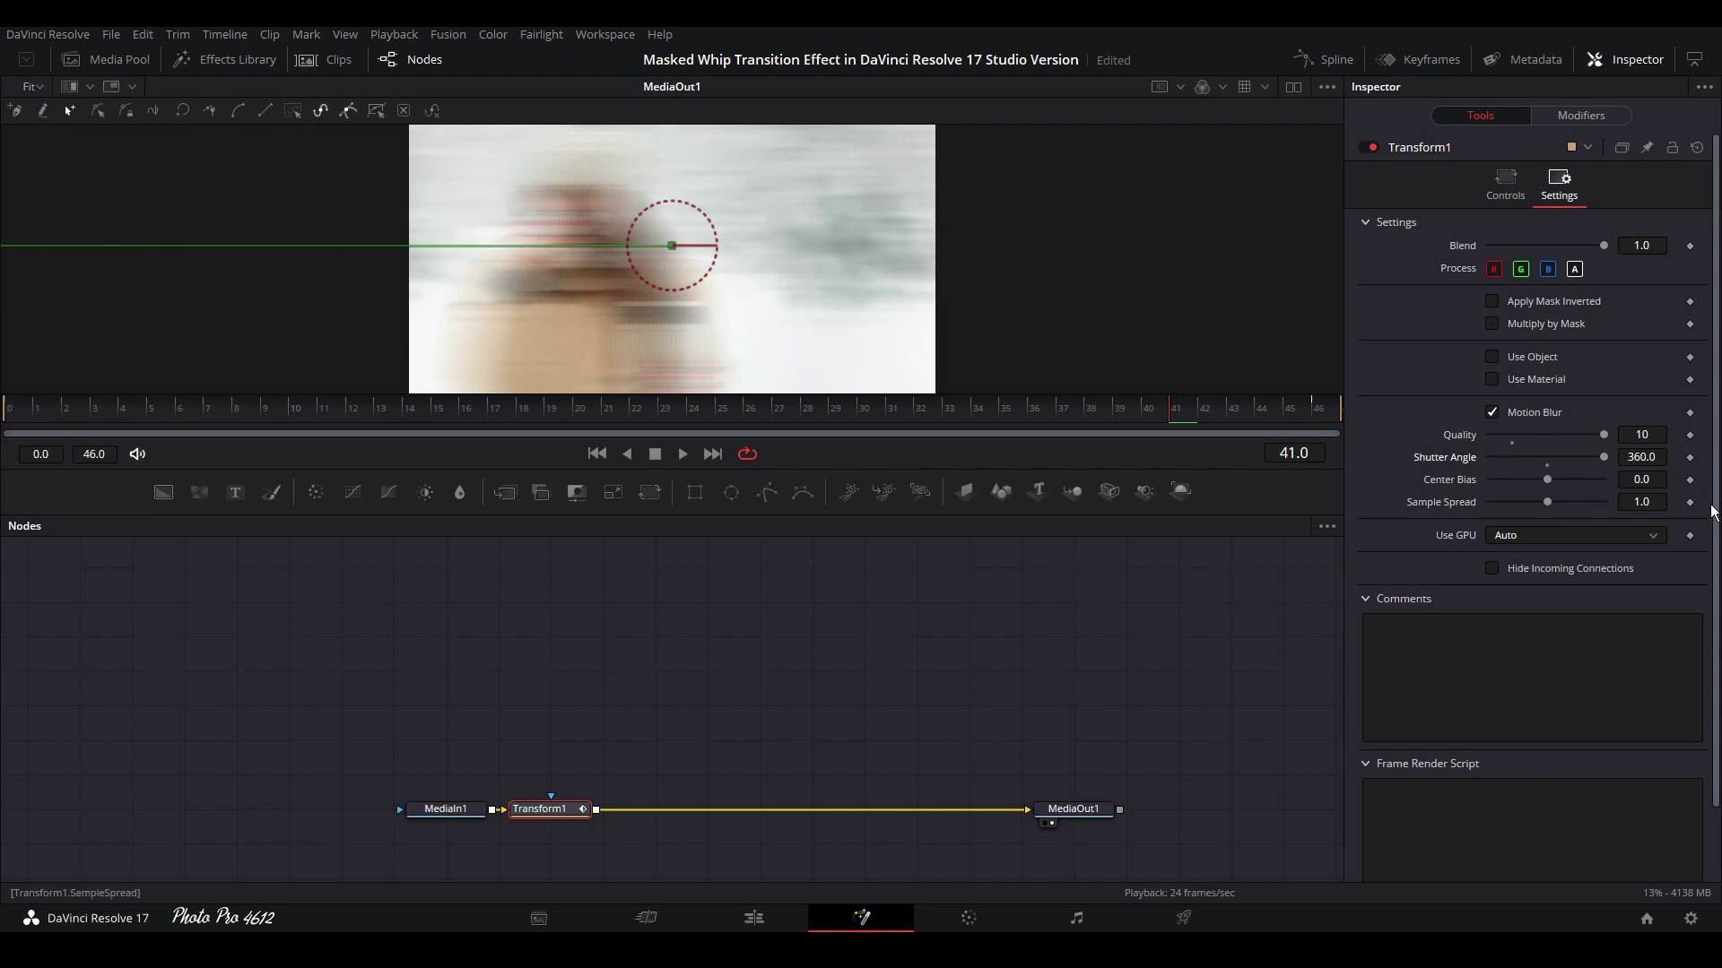
left_click(684, 454)
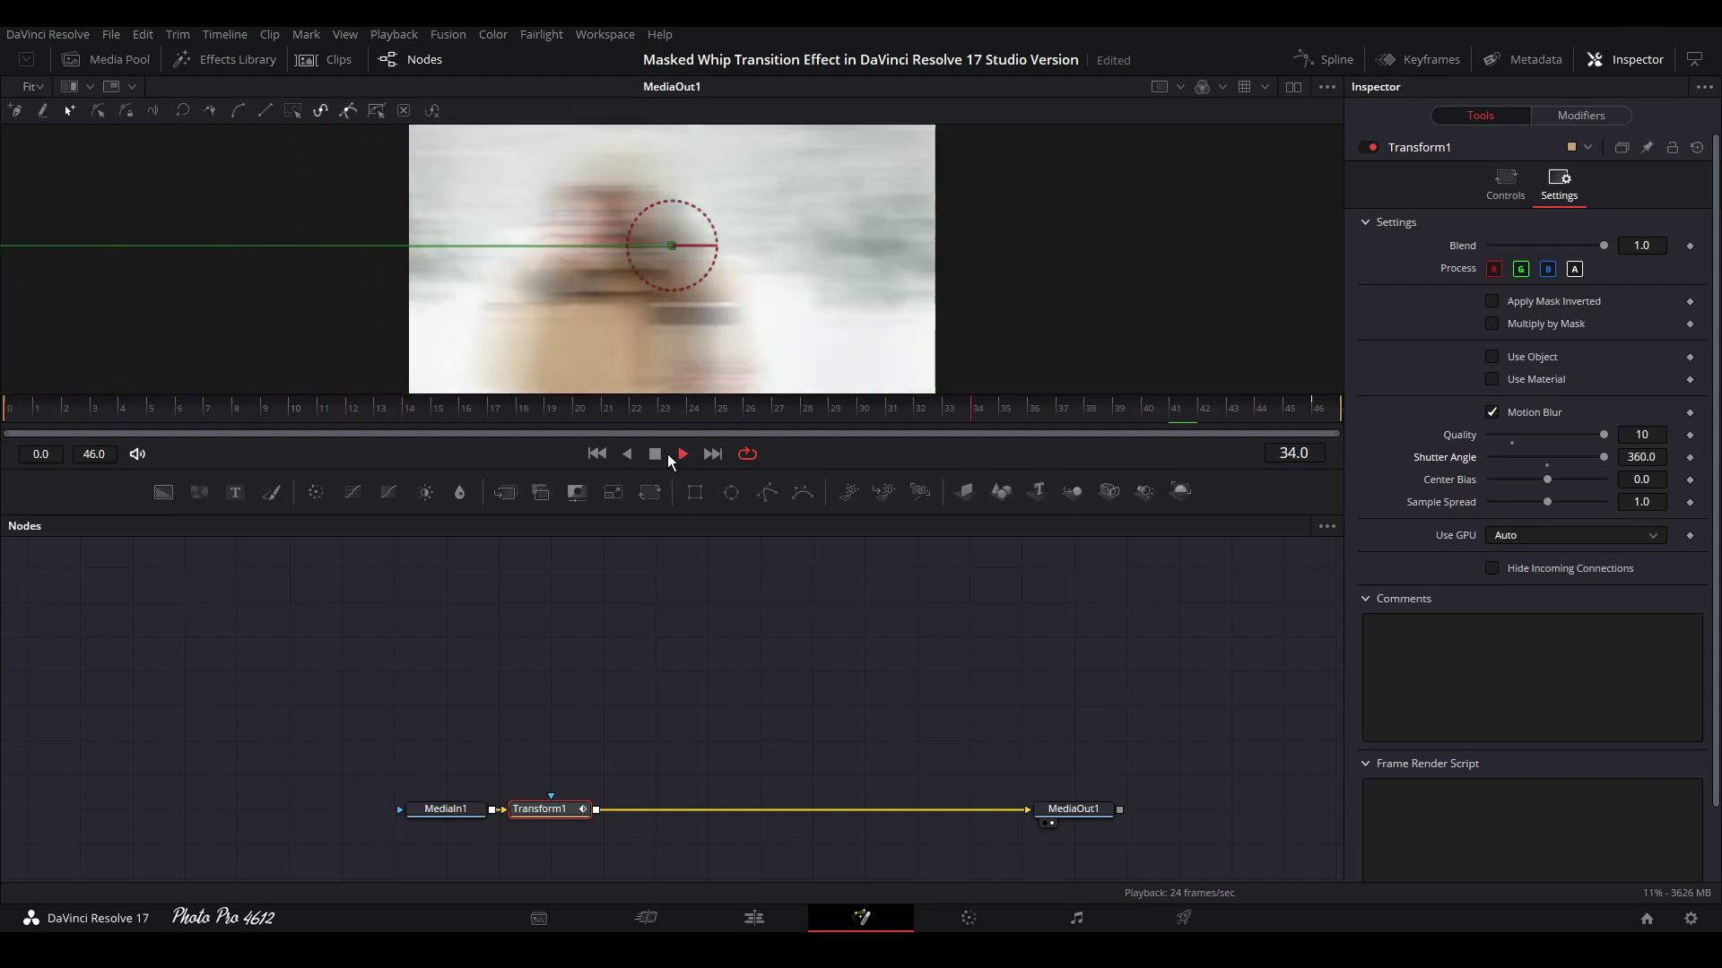
left_click(655, 454)
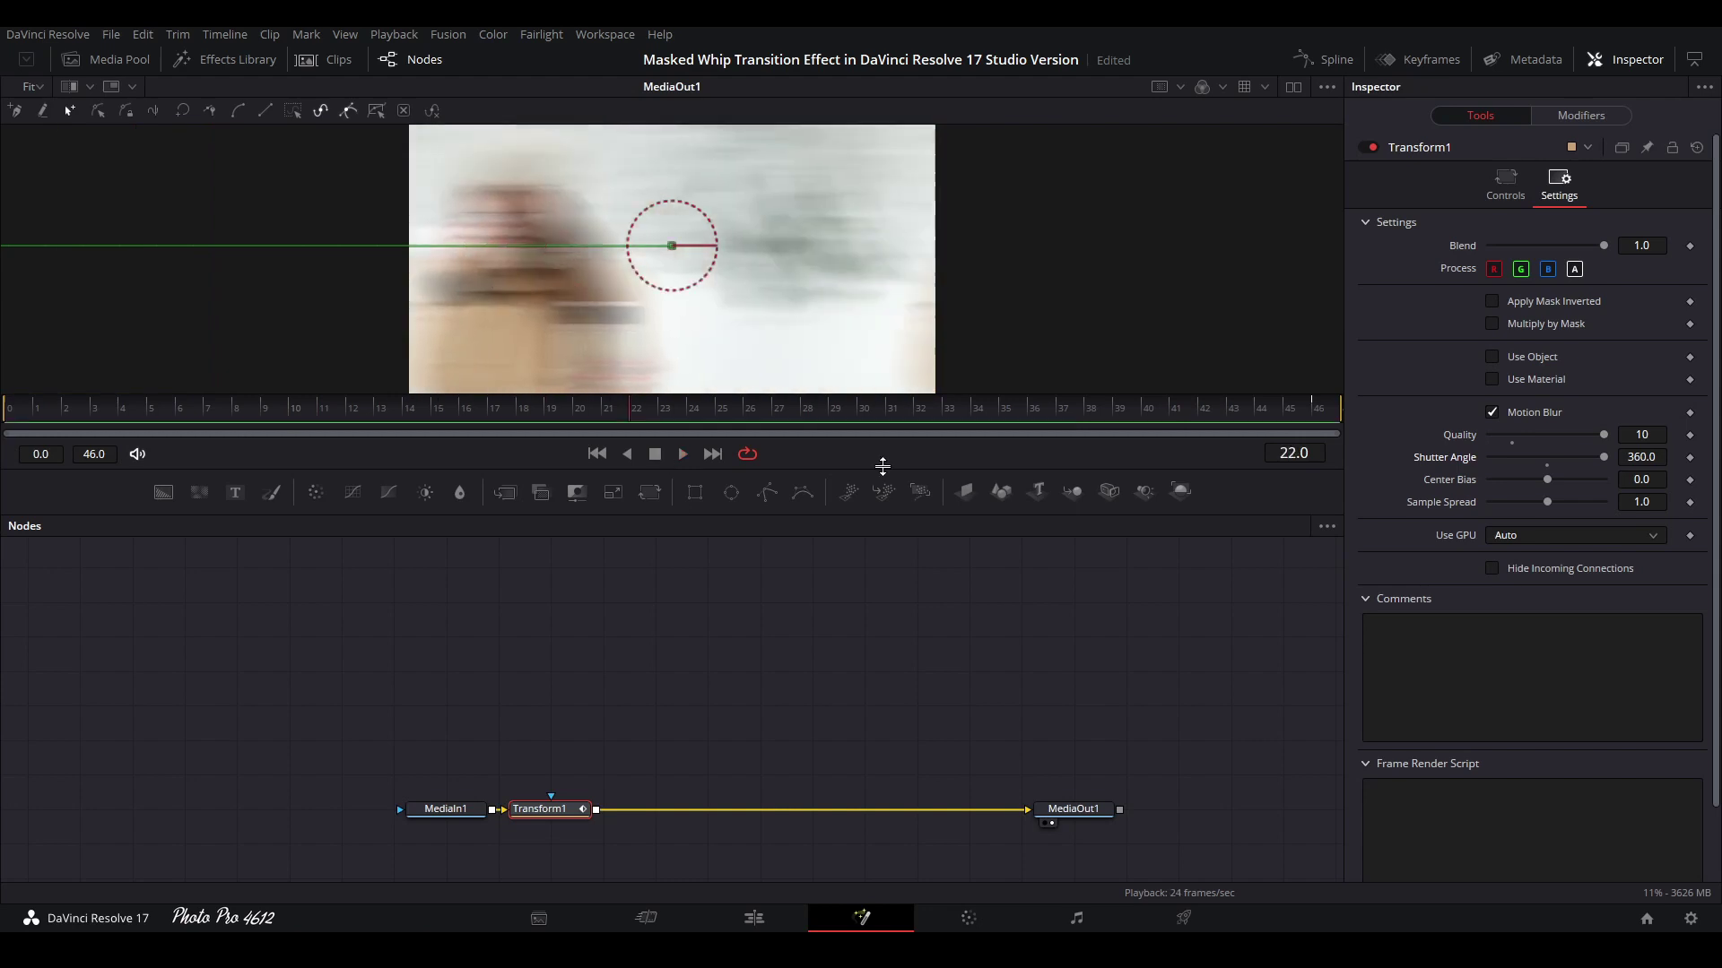
Nudge Transform1 right to make room for another node in the chain
mouse_move(565, 829)
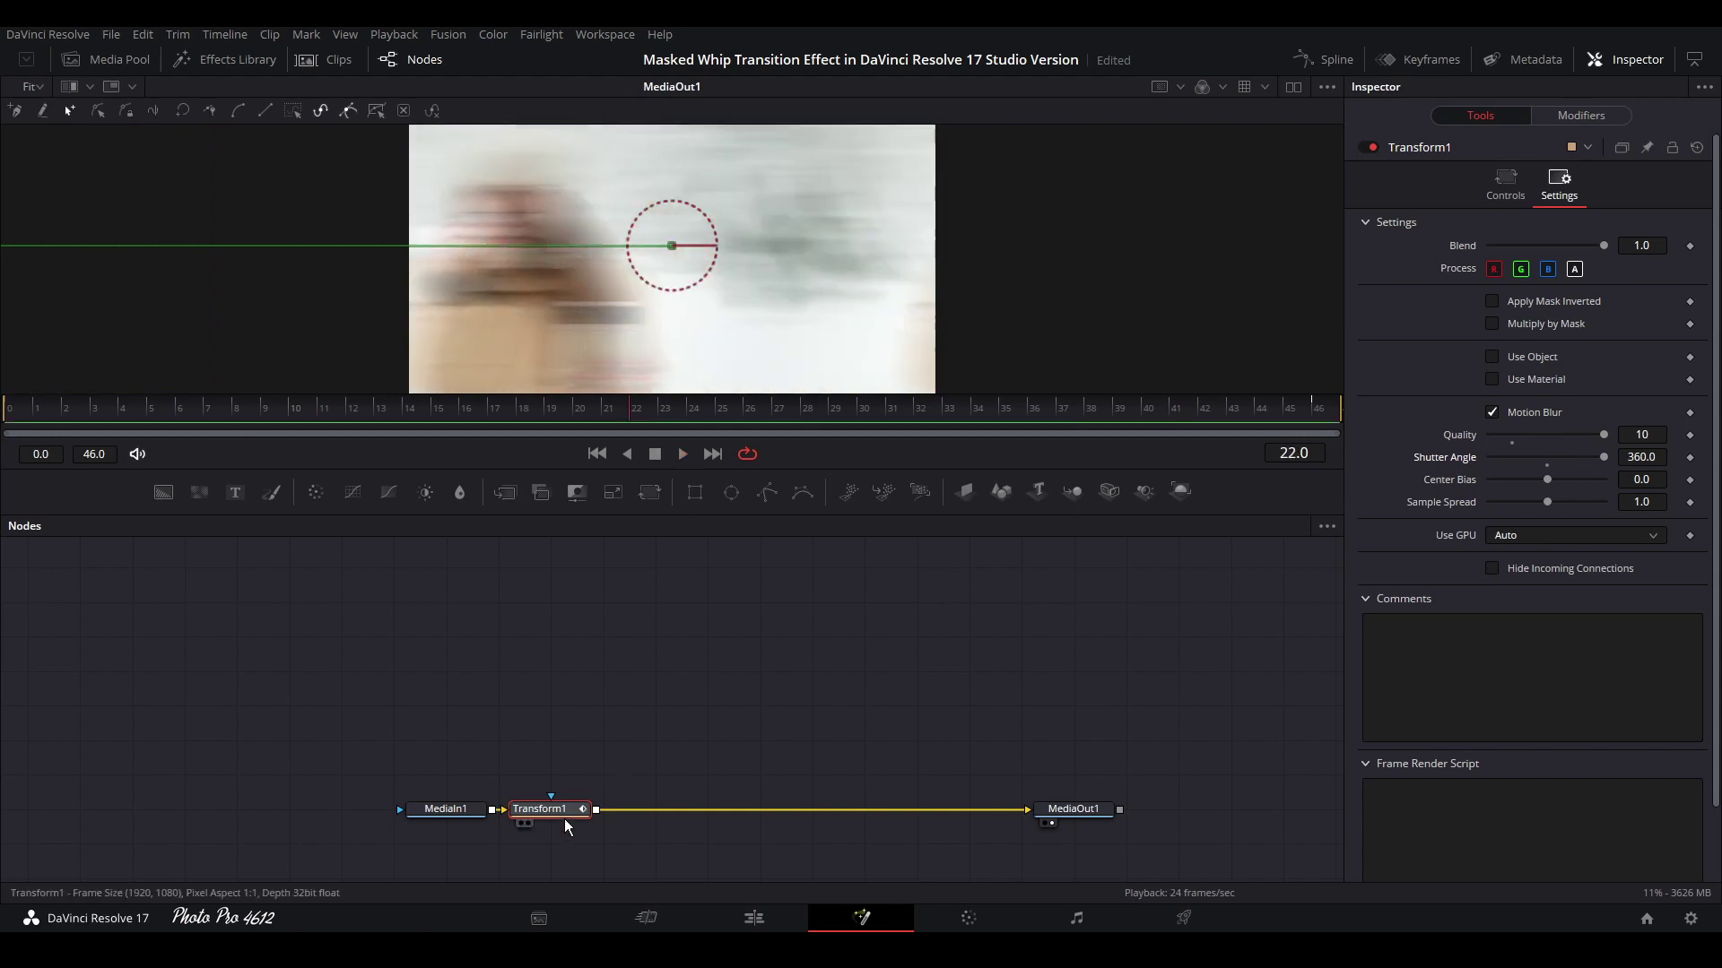
left_click_drag(549, 812, 576, 816)
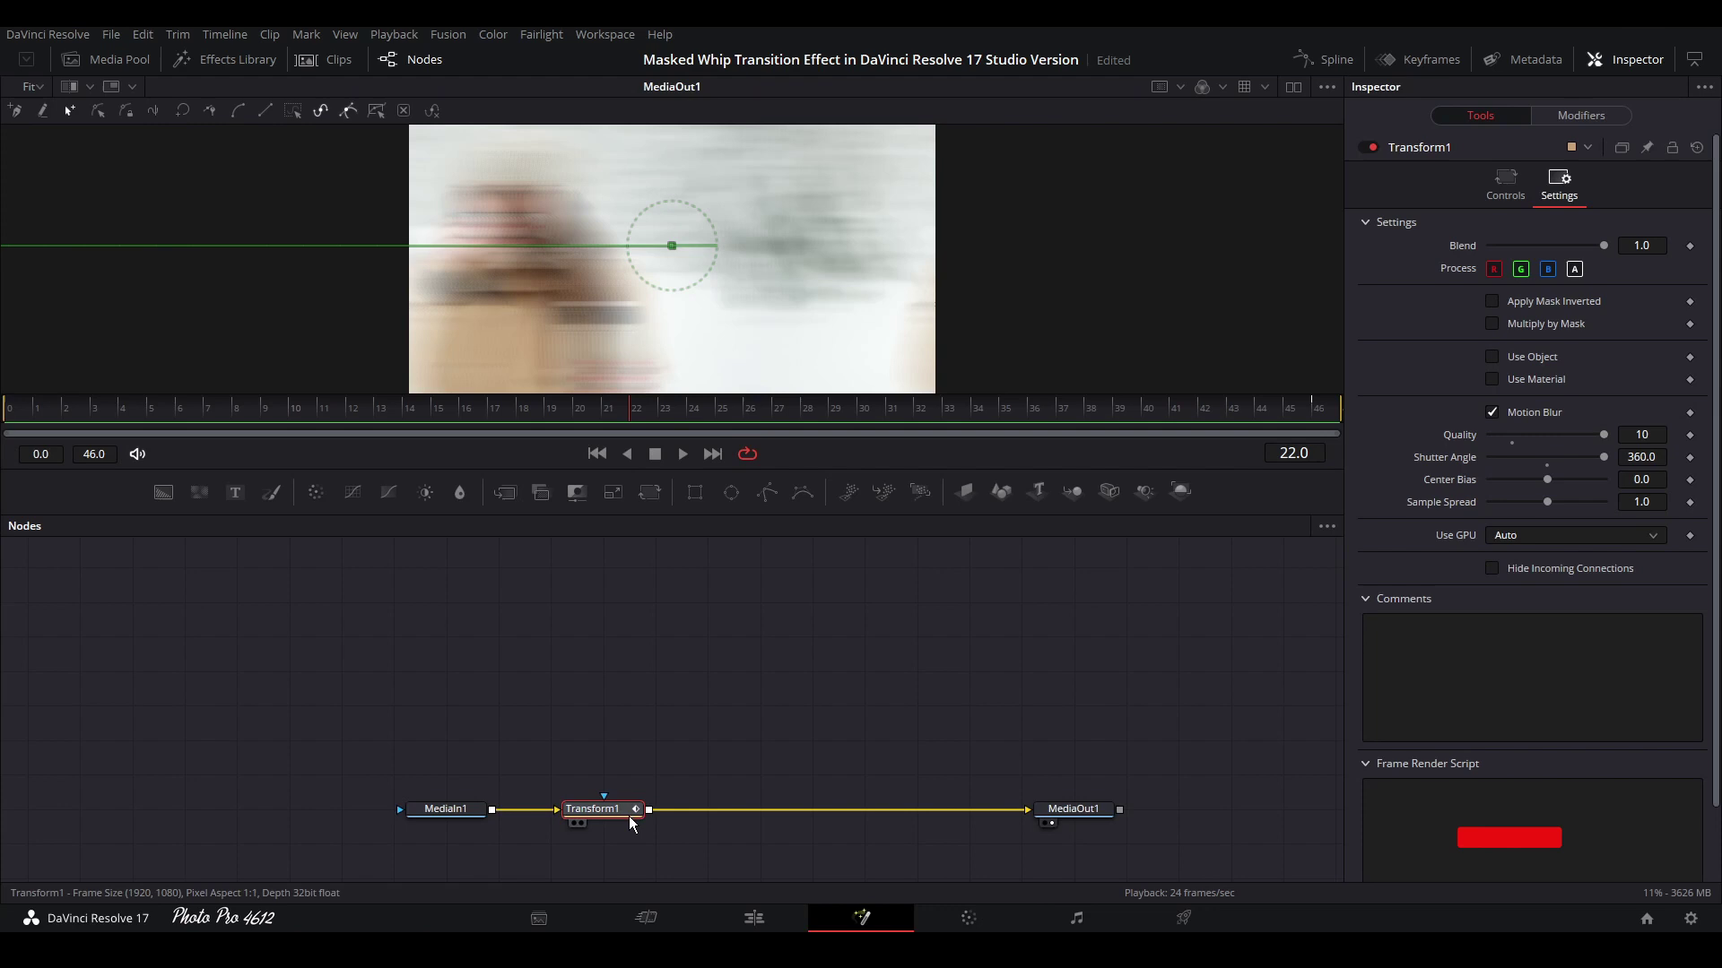
key("shift+space")
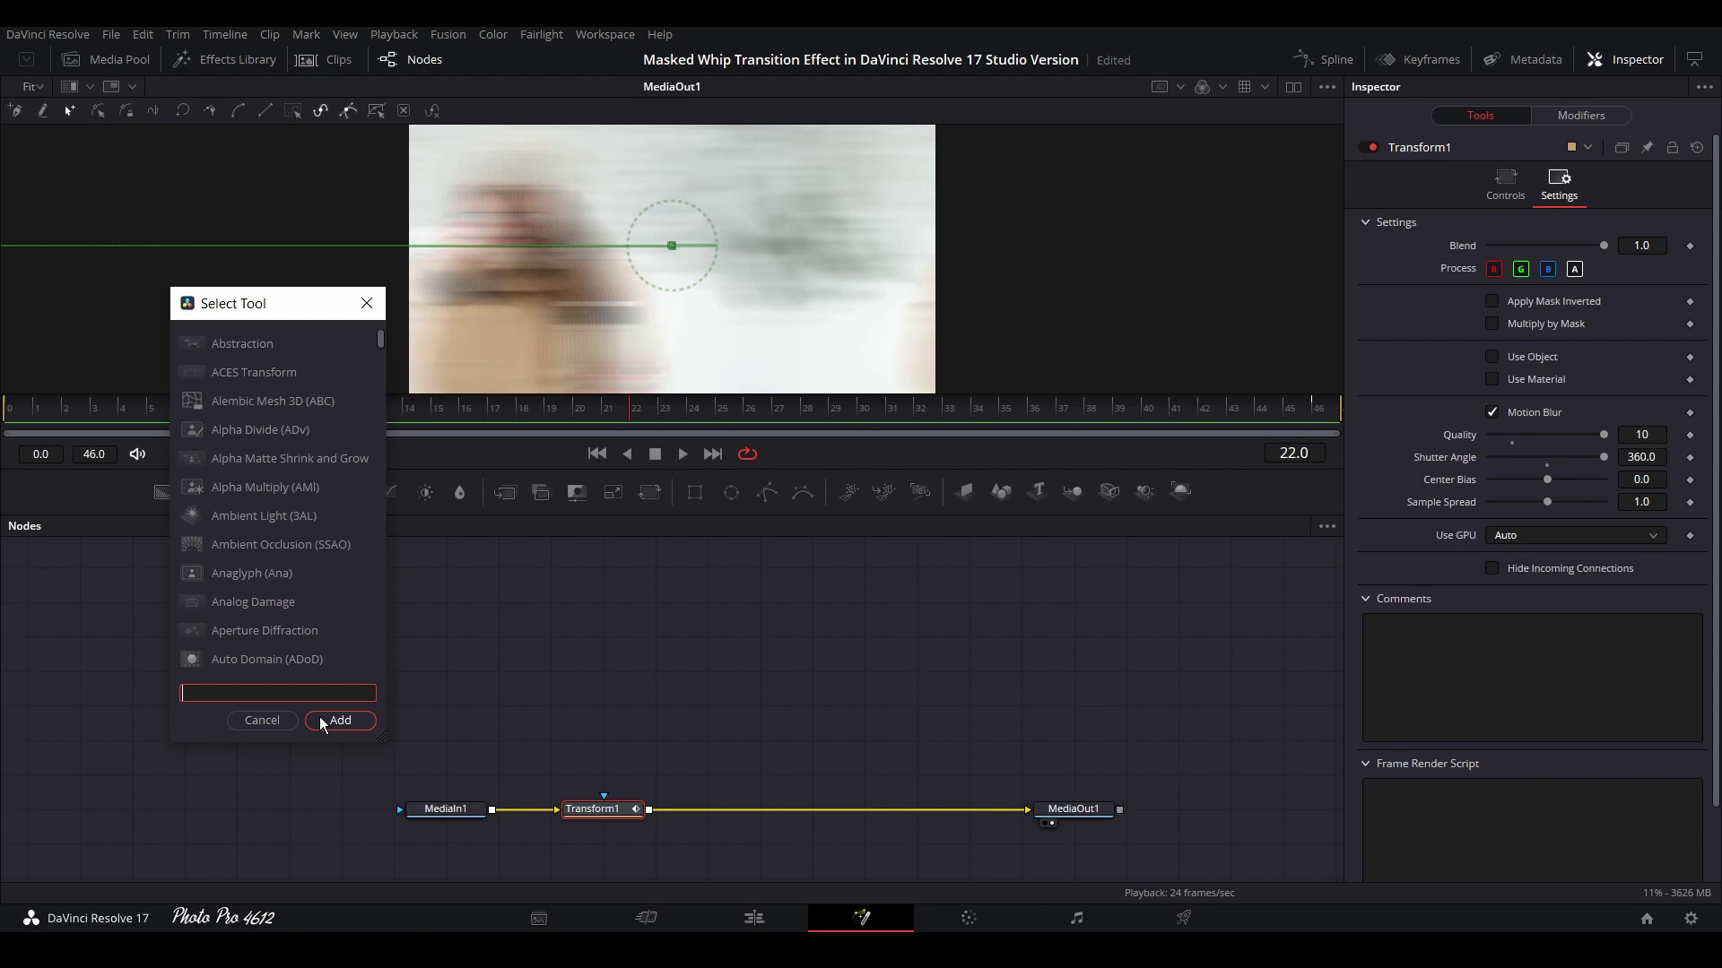
Add a Directional Blur node after Transform1
type("dire")
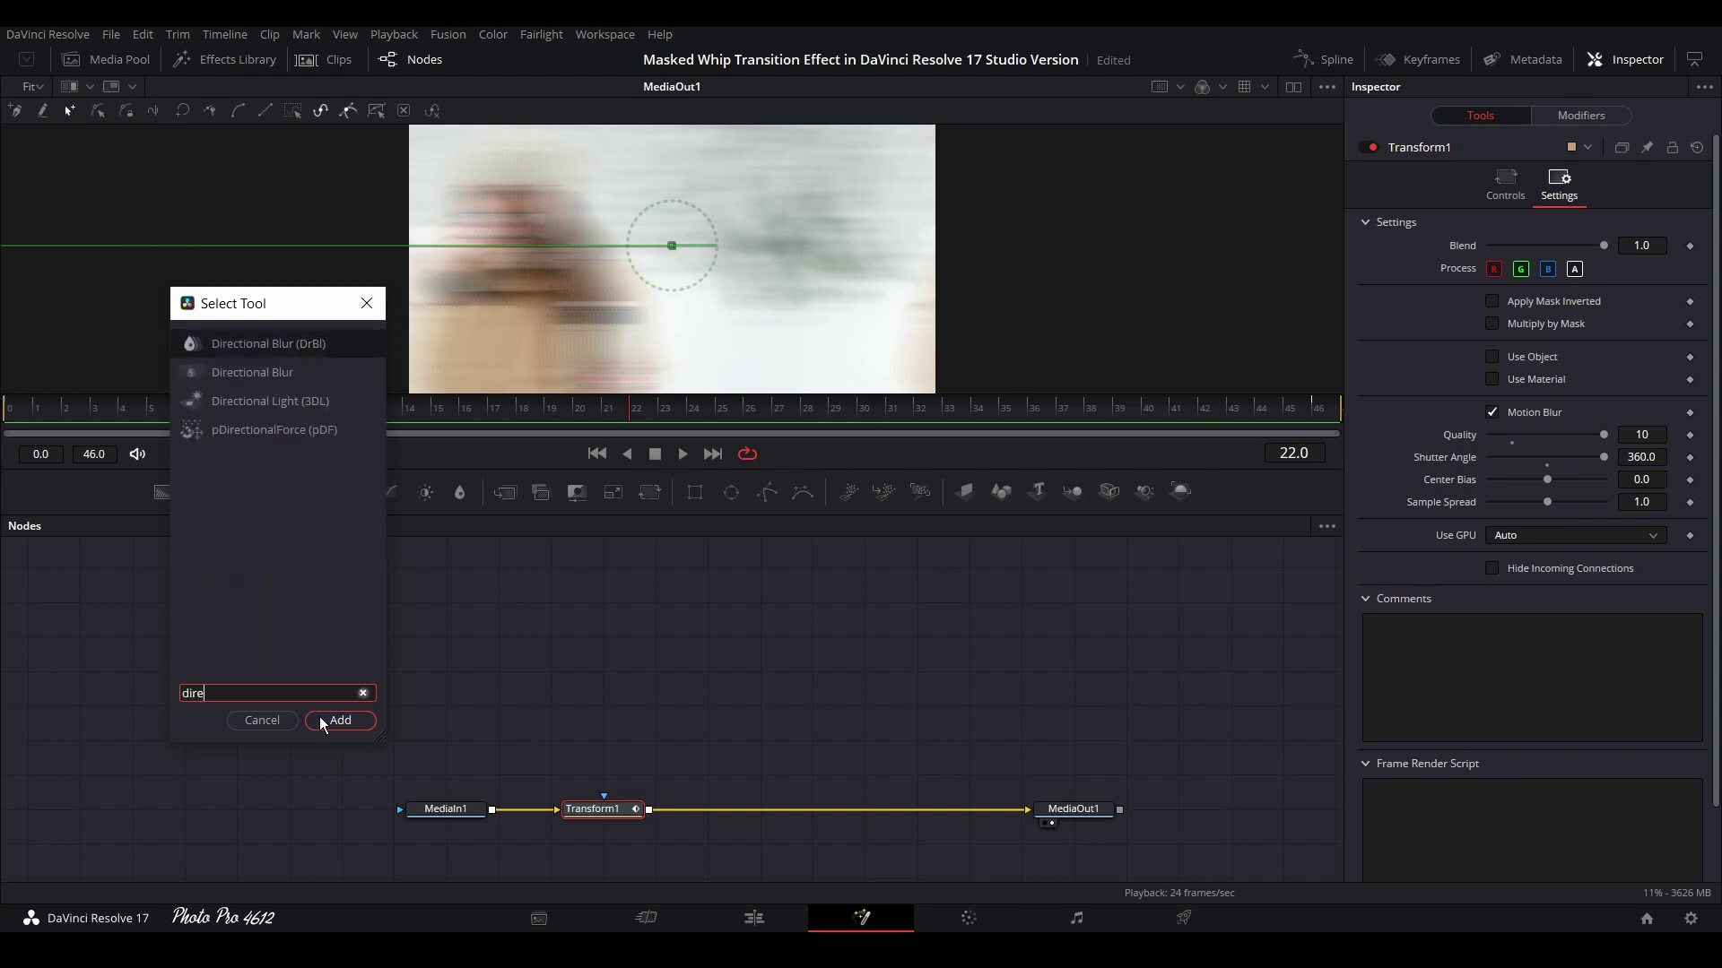
left_click(321, 720)
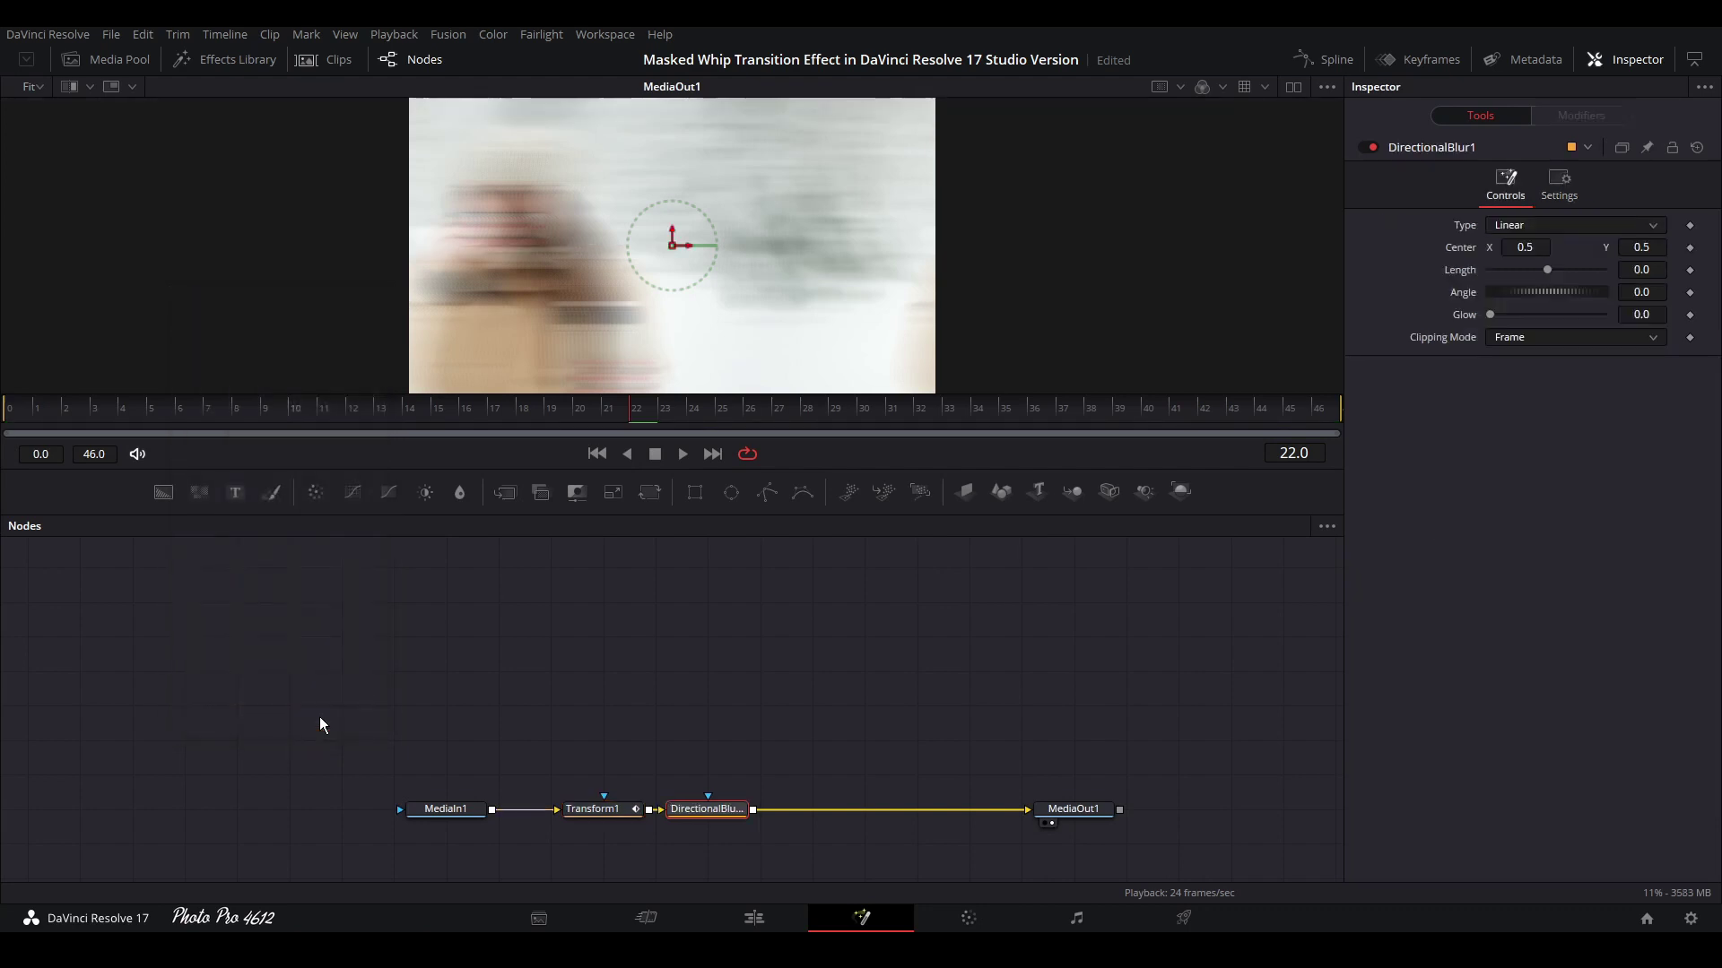
left_click_drag(729, 810, 757, 811)
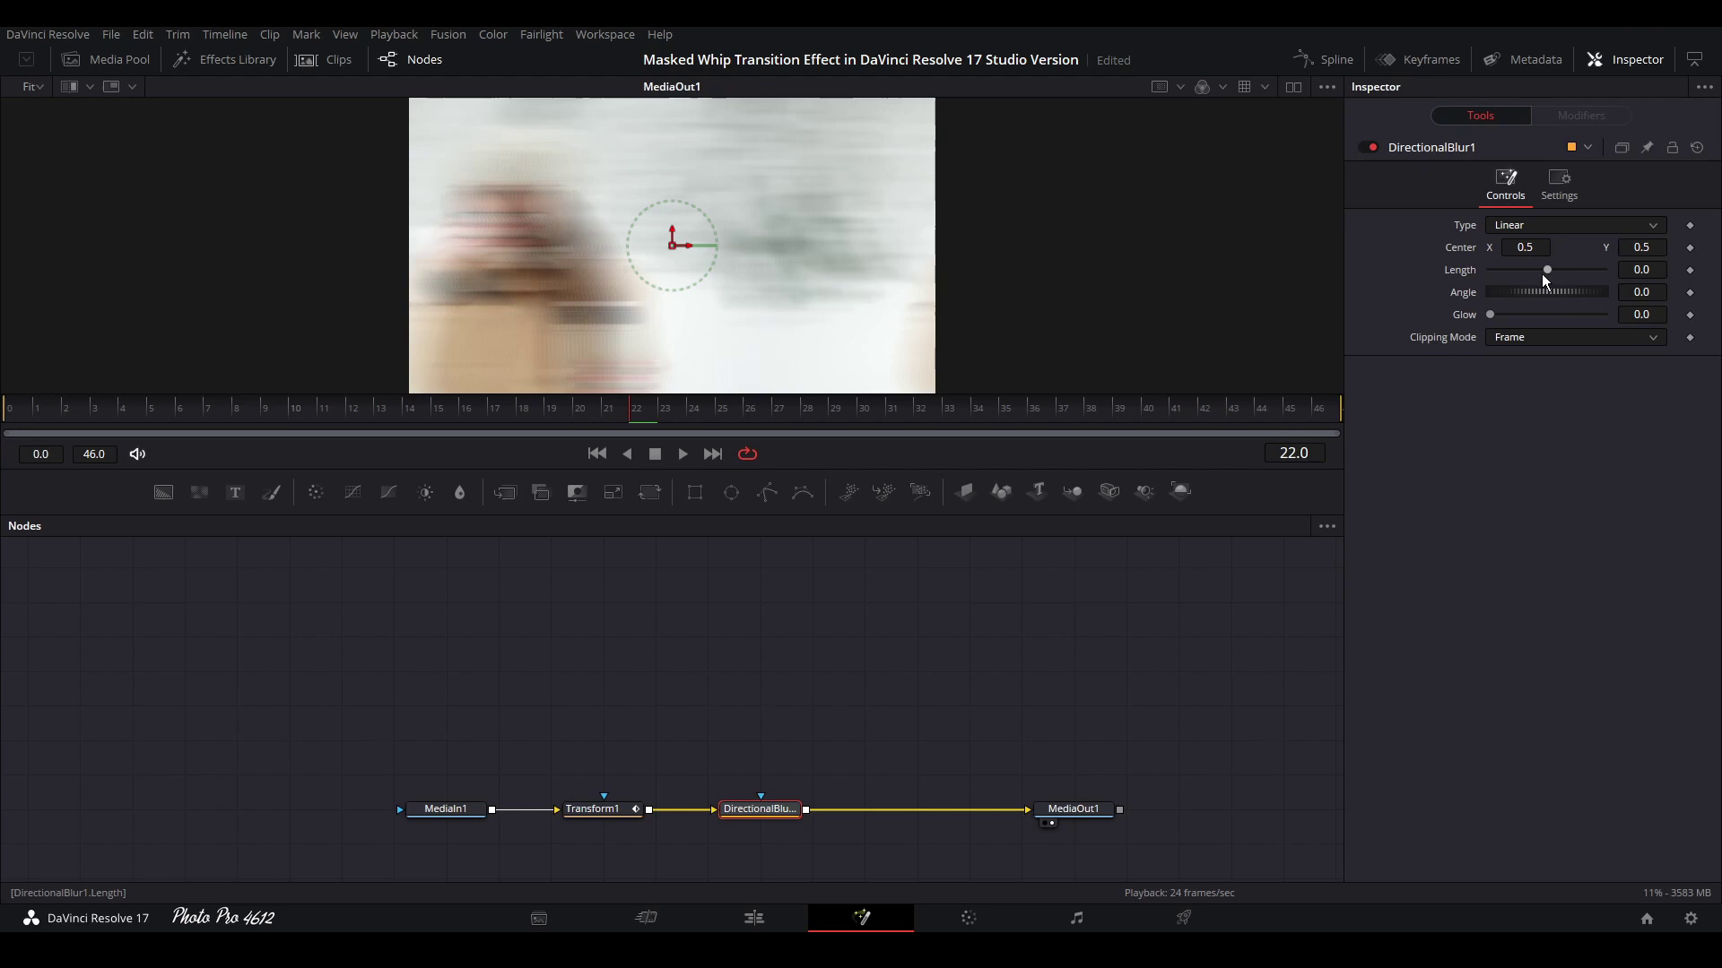
Set DirectionalBlur1 Length to -0.1, preview the whip-pan, and return to the Edit page
left_click_drag(1546, 269, 1589, 276)
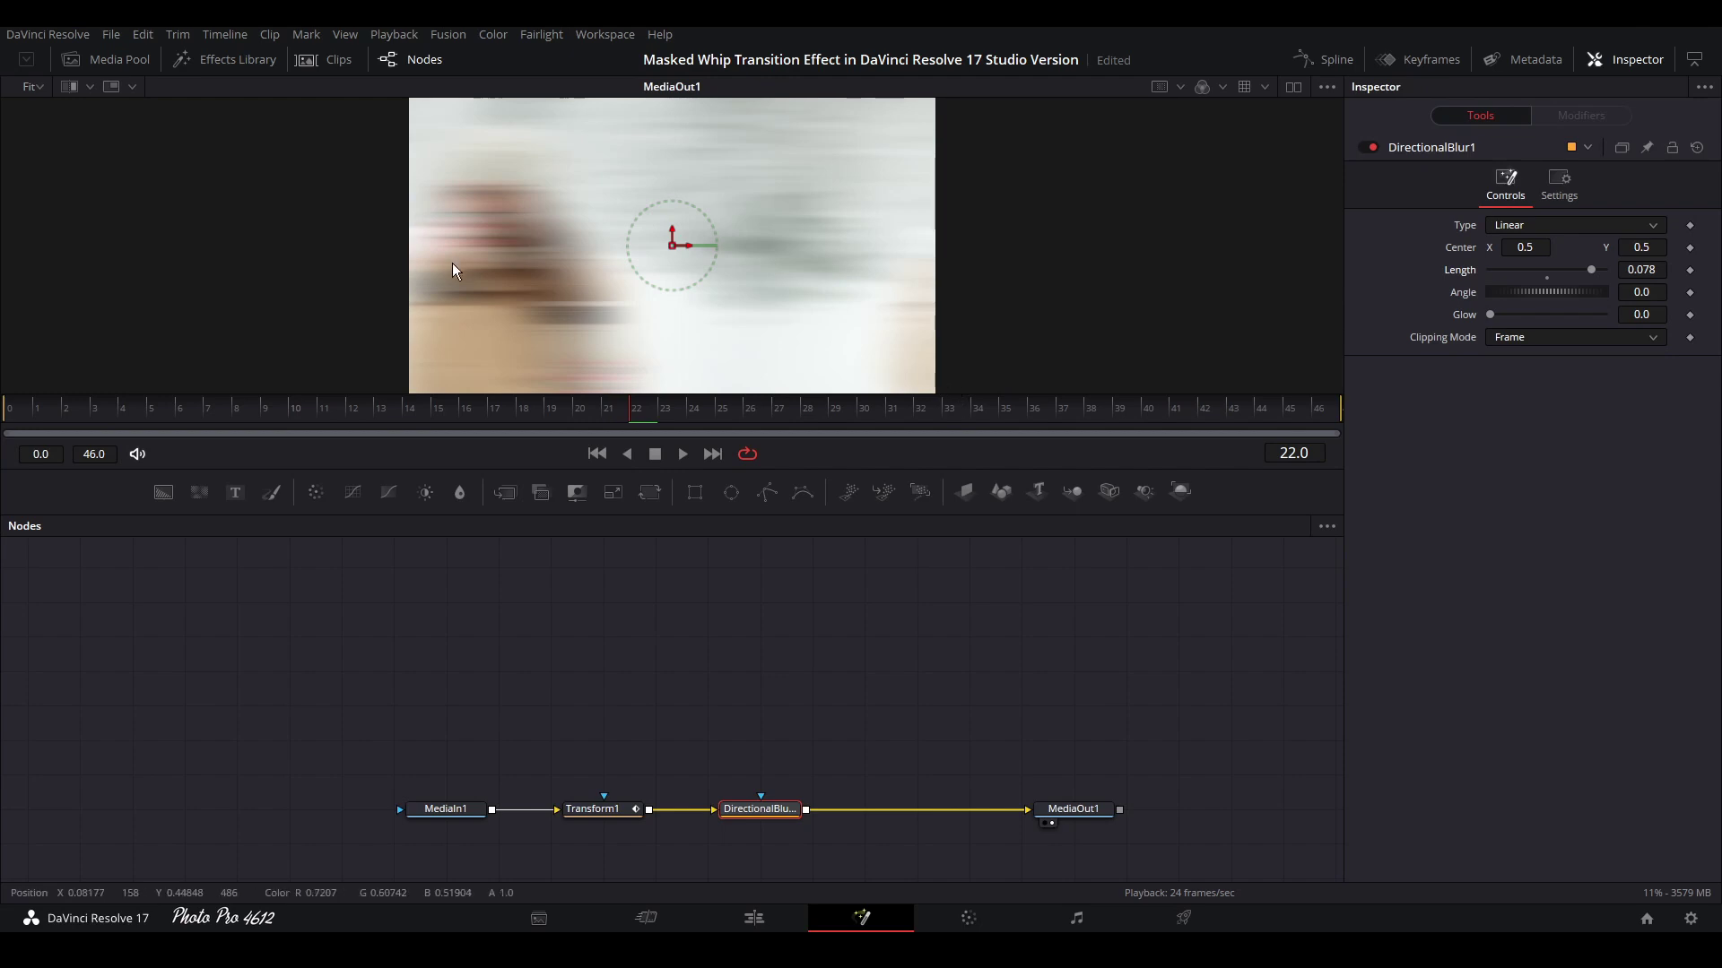
left_click_drag(1591, 269, 1462, 272)
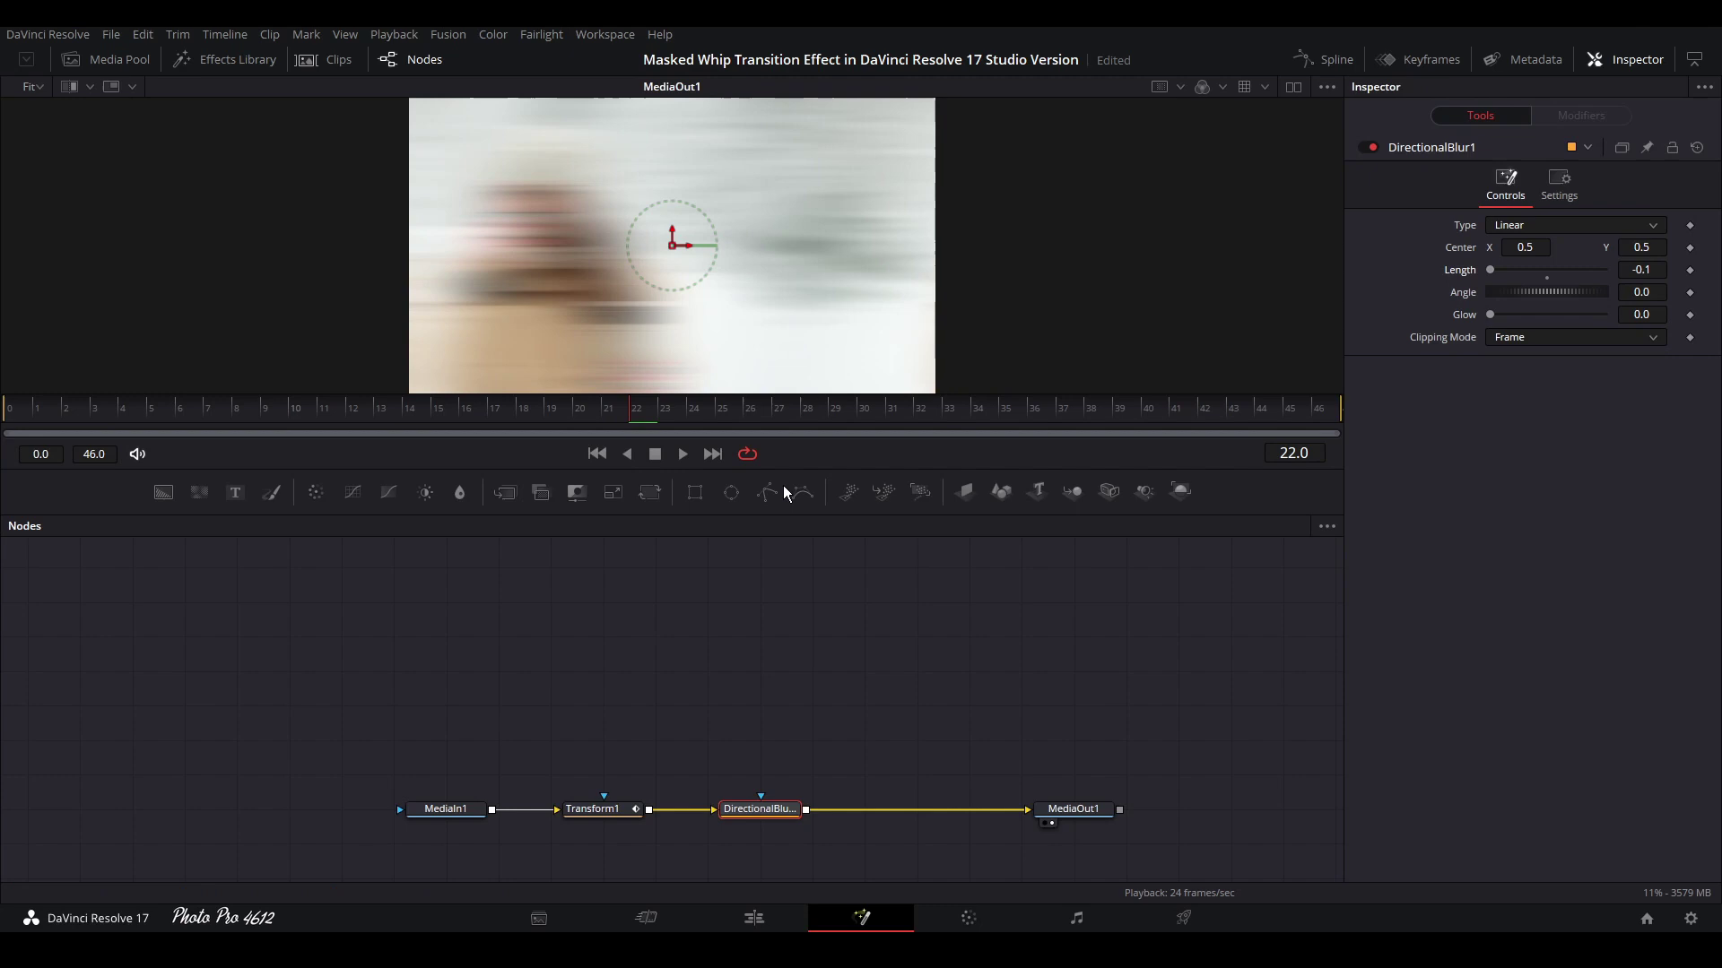
left_click(664, 460)
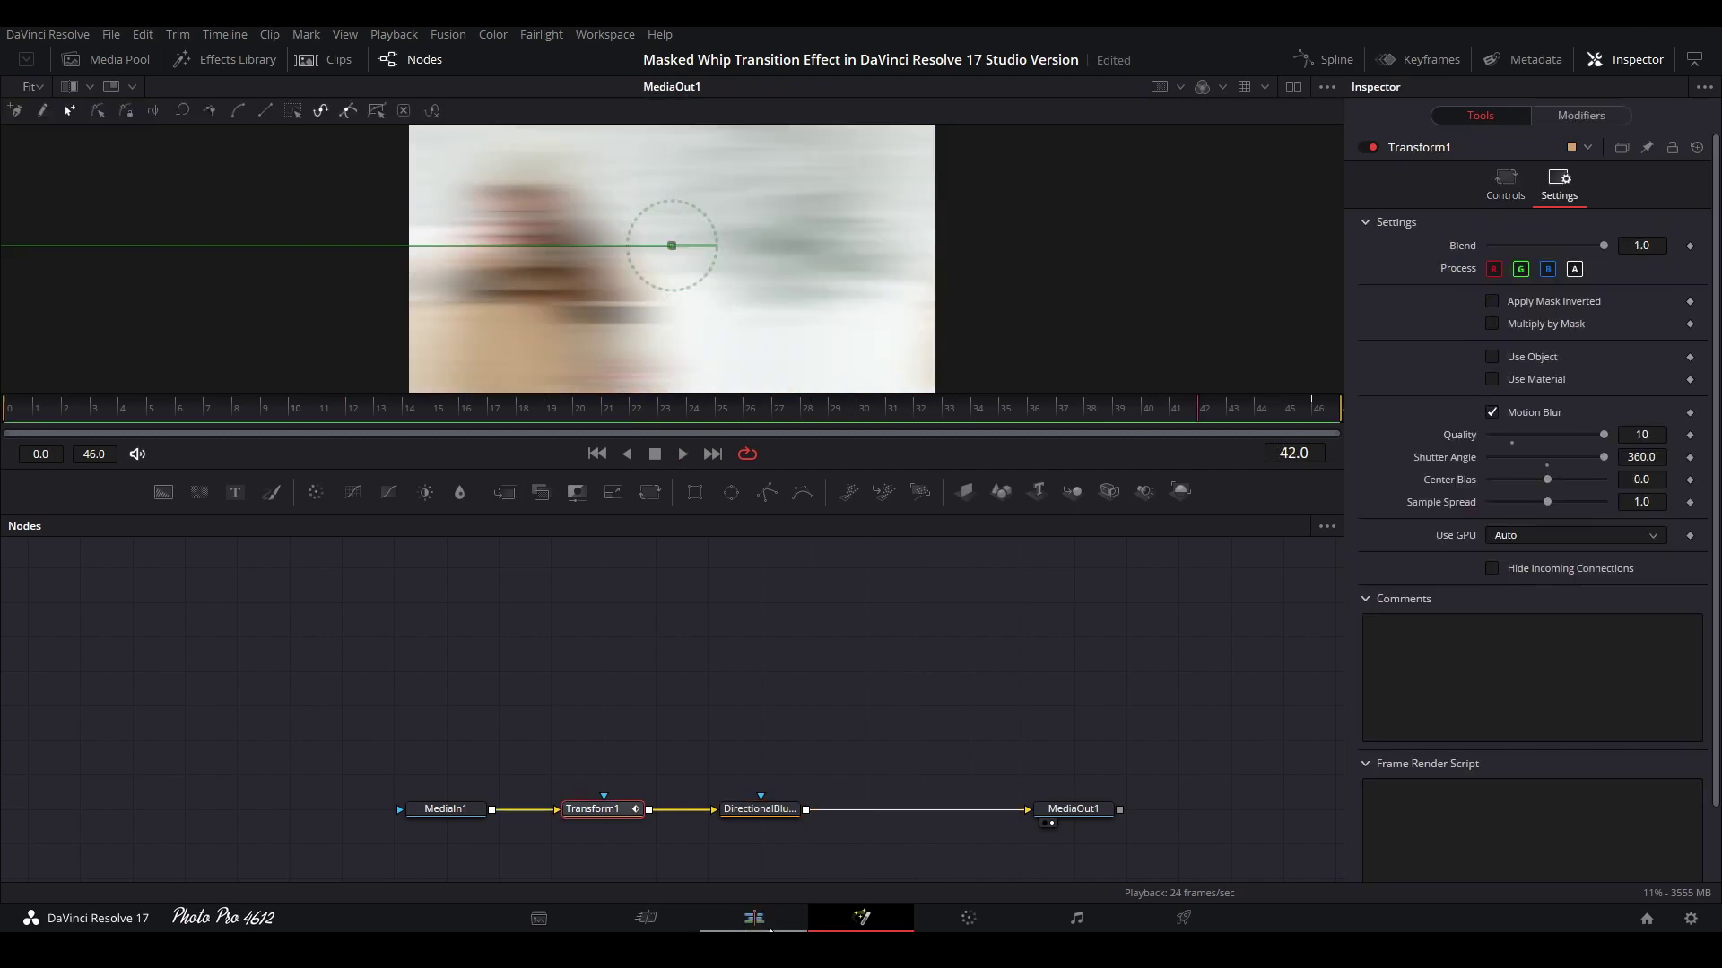
left_click(753, 917)
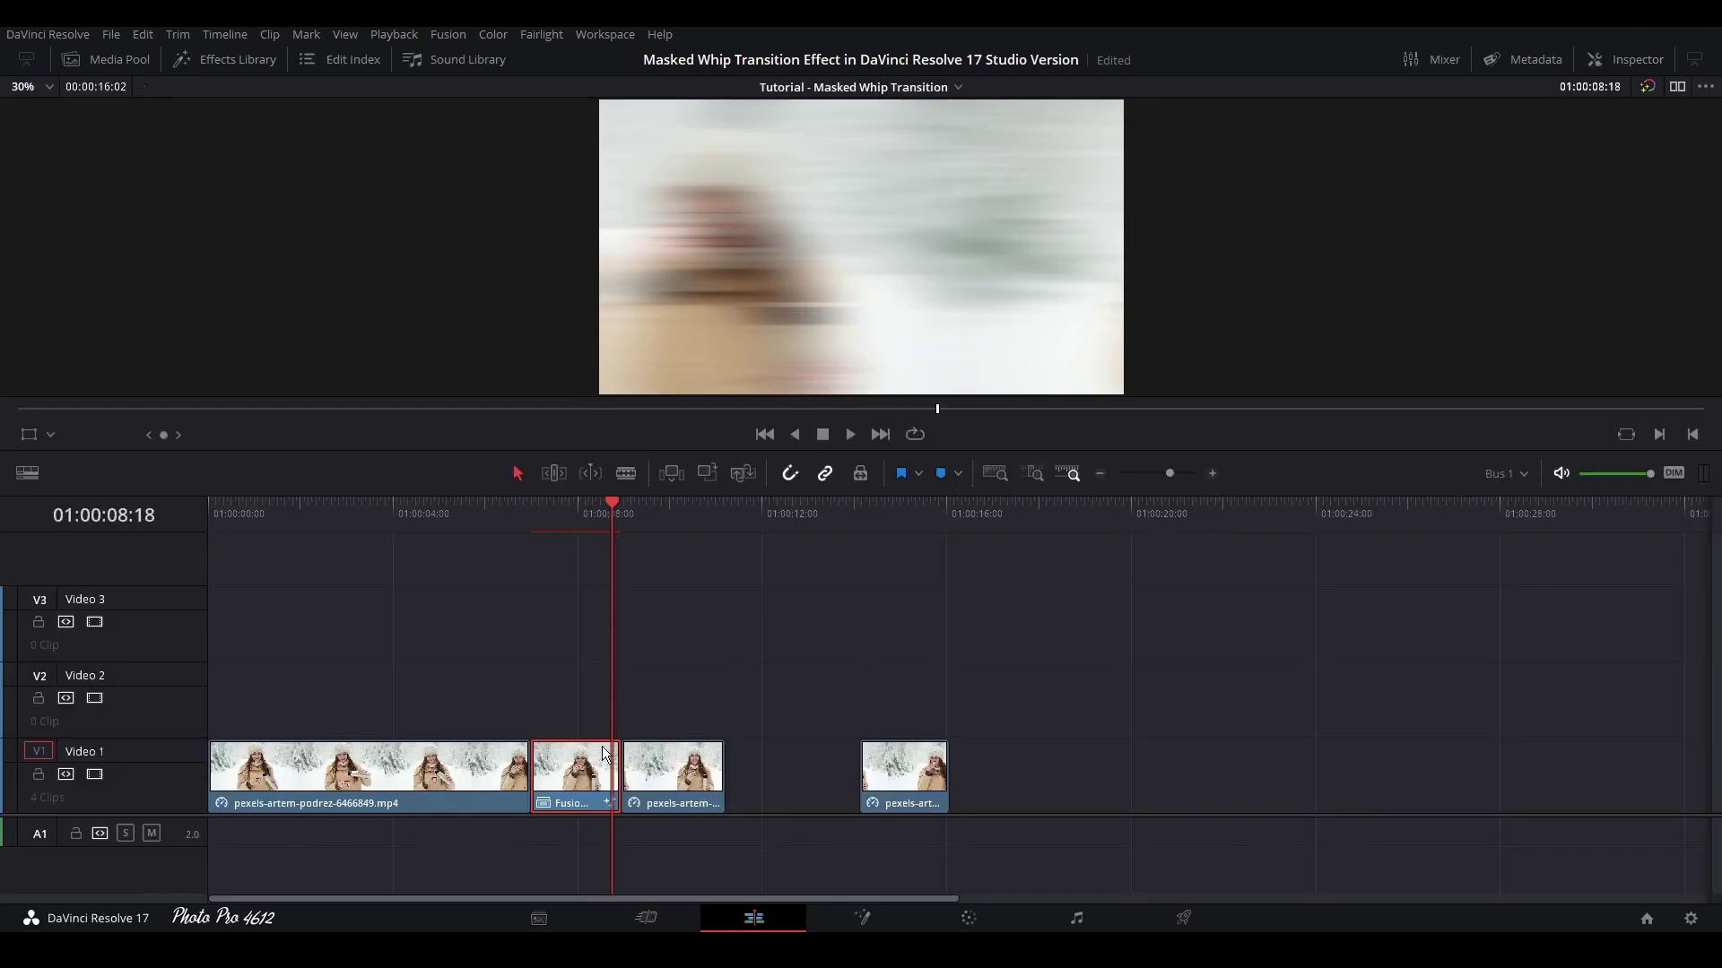
Move the spare thermos segment onto Video 2 above the Fusion clip and open the Color page
left_click_drag(903, 791, 574, 704)
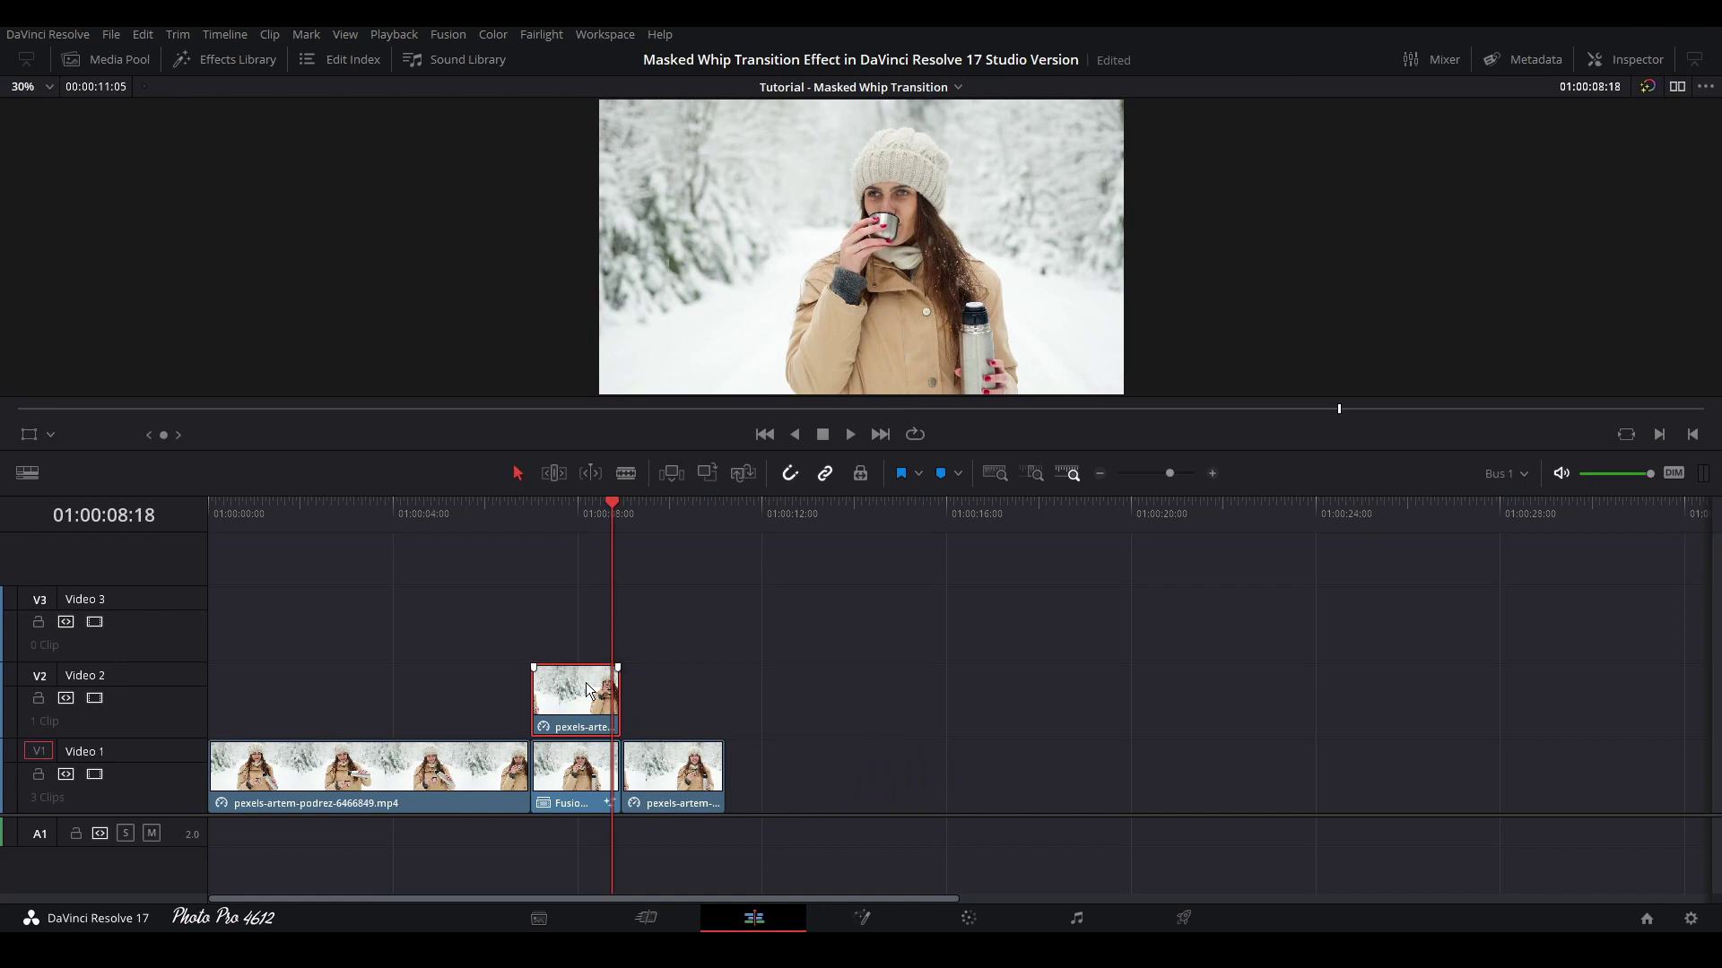
left_click(584, 504)
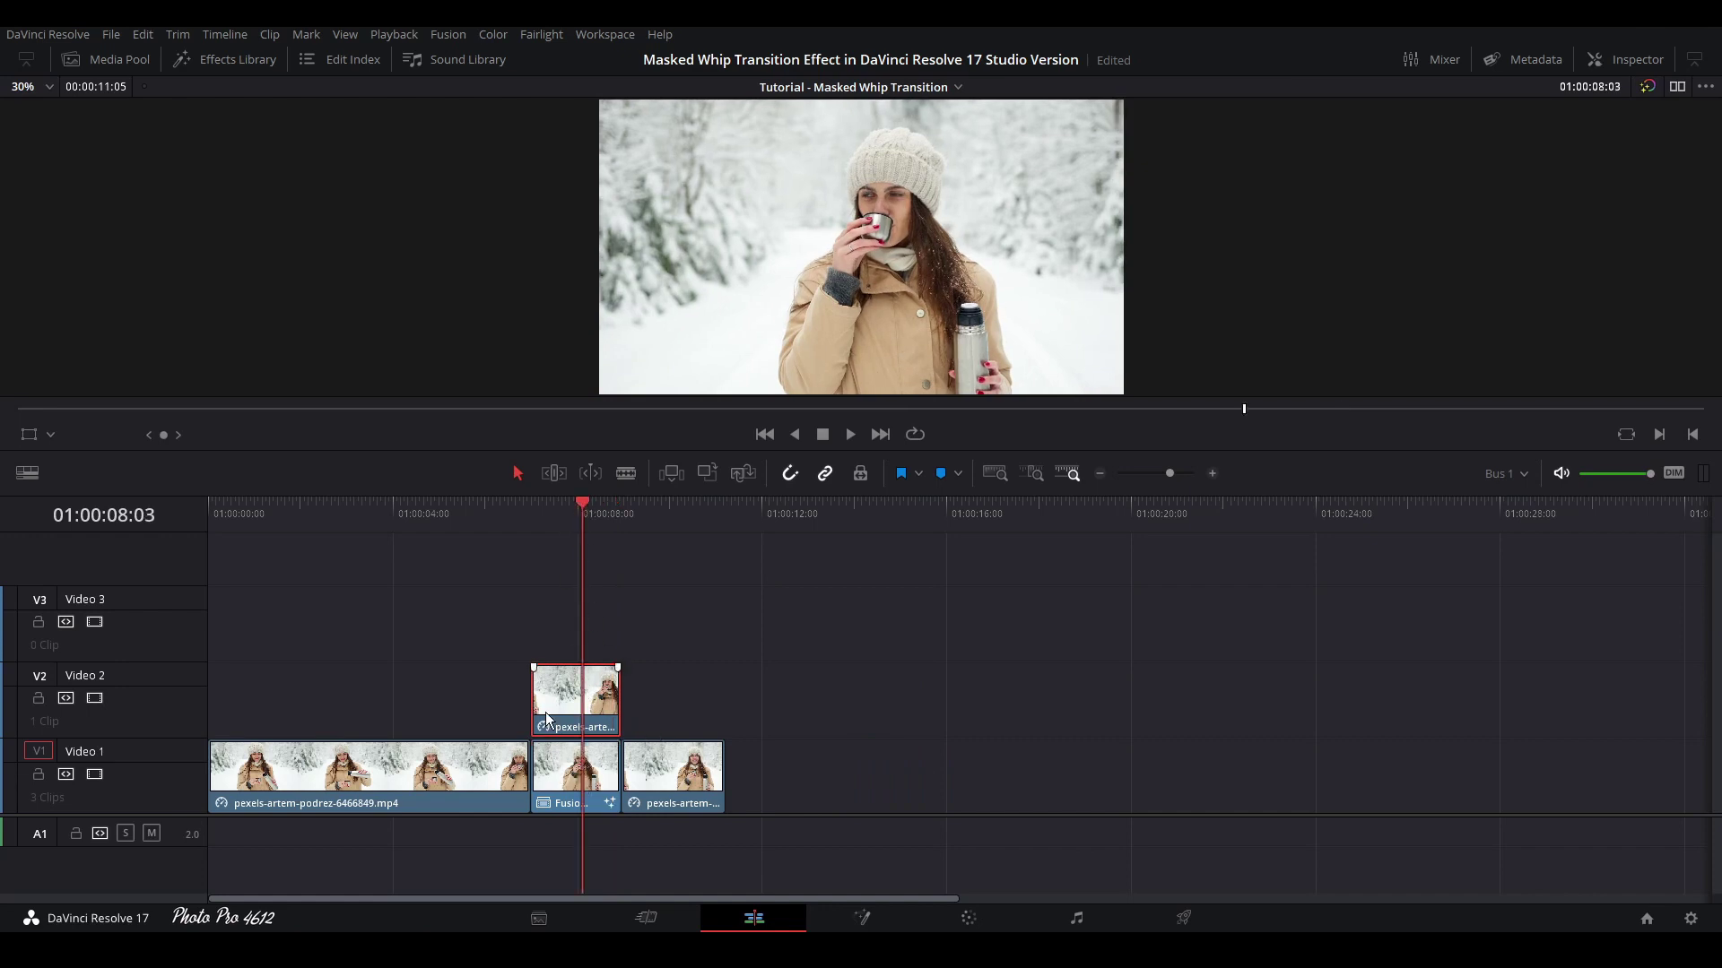
left_click(964, 919)
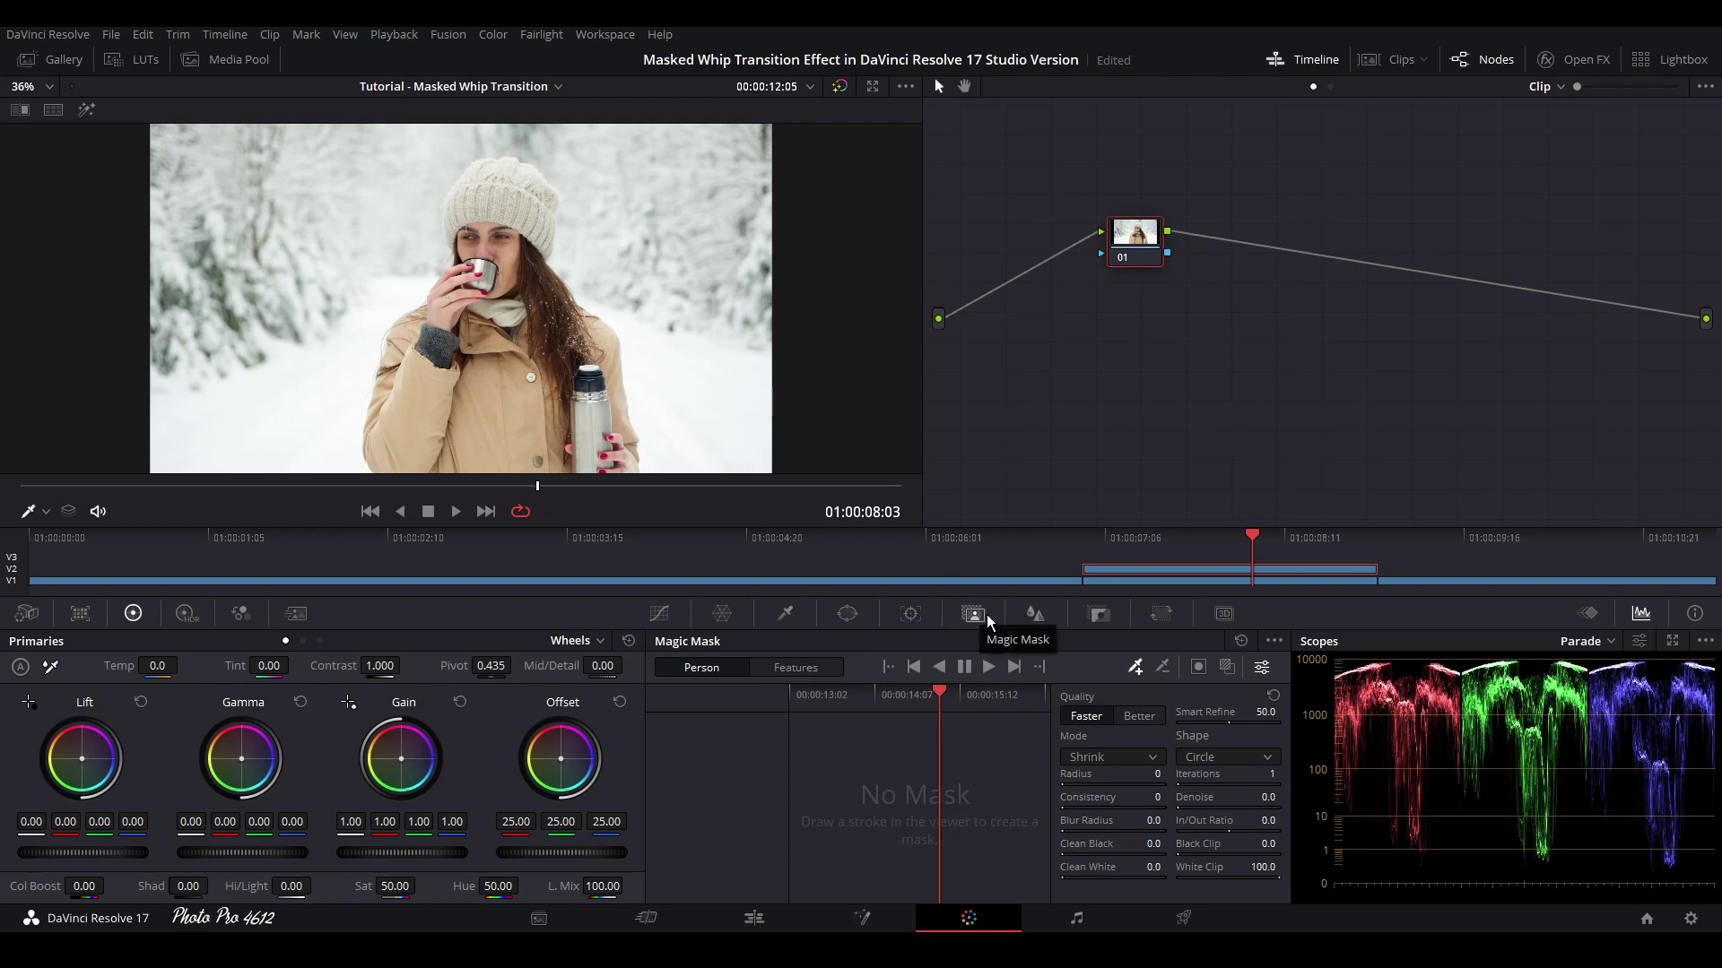
Draw a Magic Mask Person stroke down the woman and track it forward
left_click_drag(1126, 258, 1051, 260)
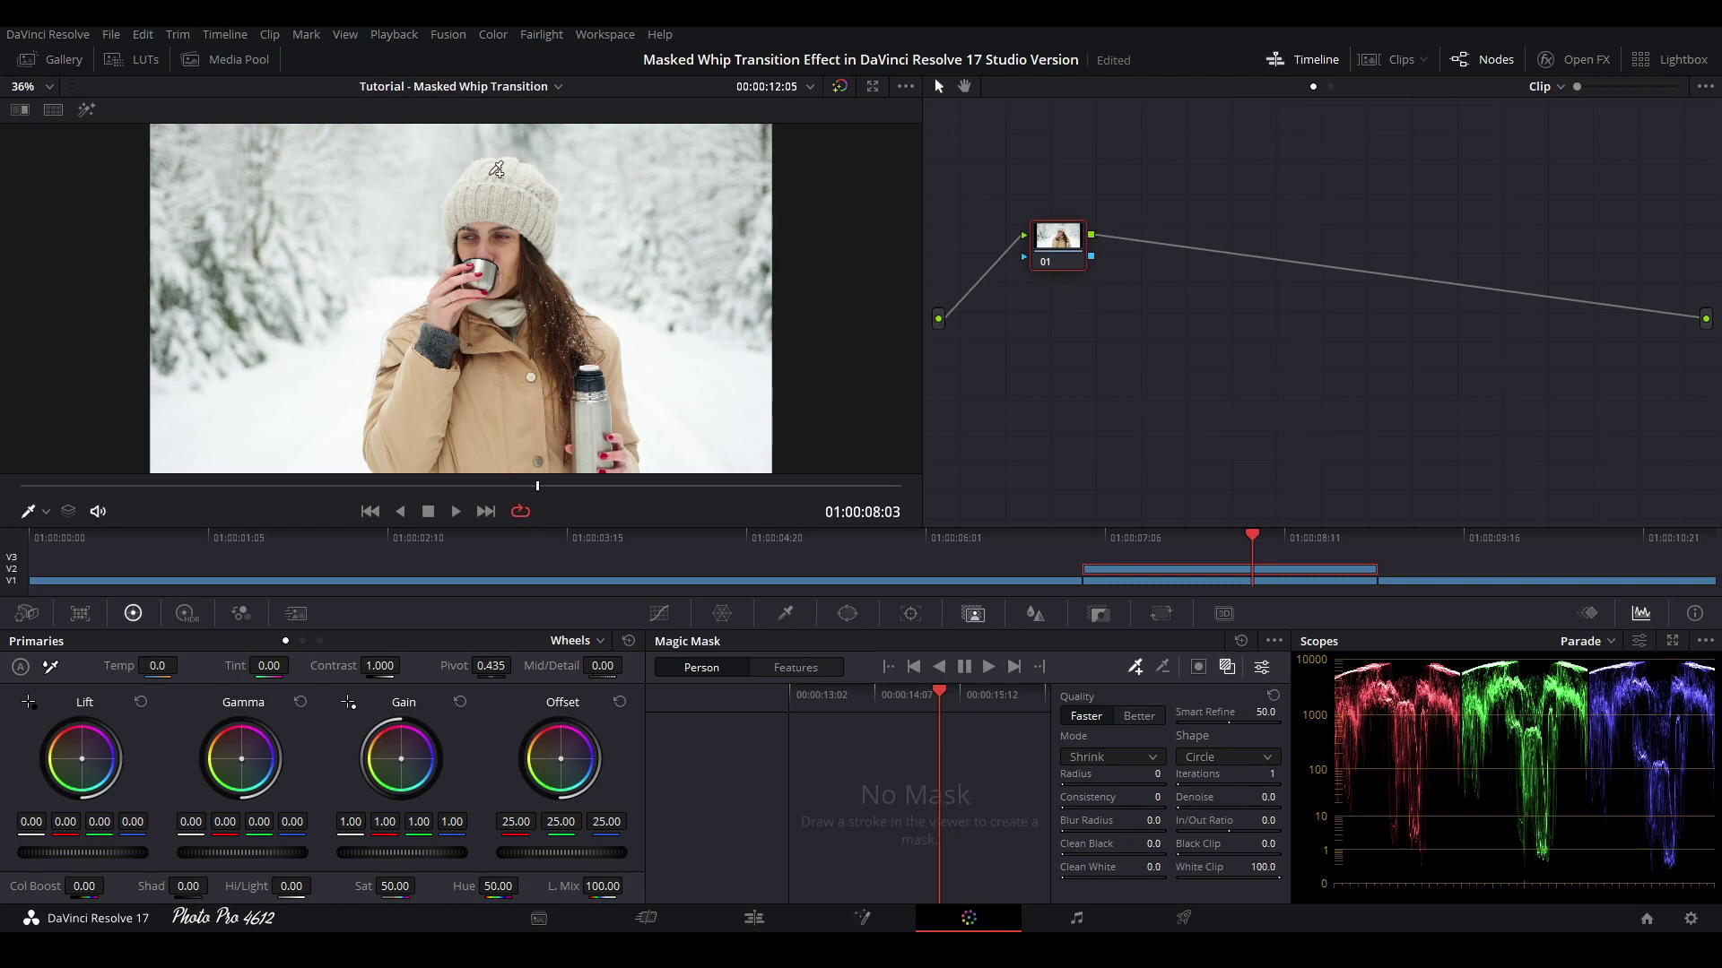
left_click_drag(494, 167, 504, 472)
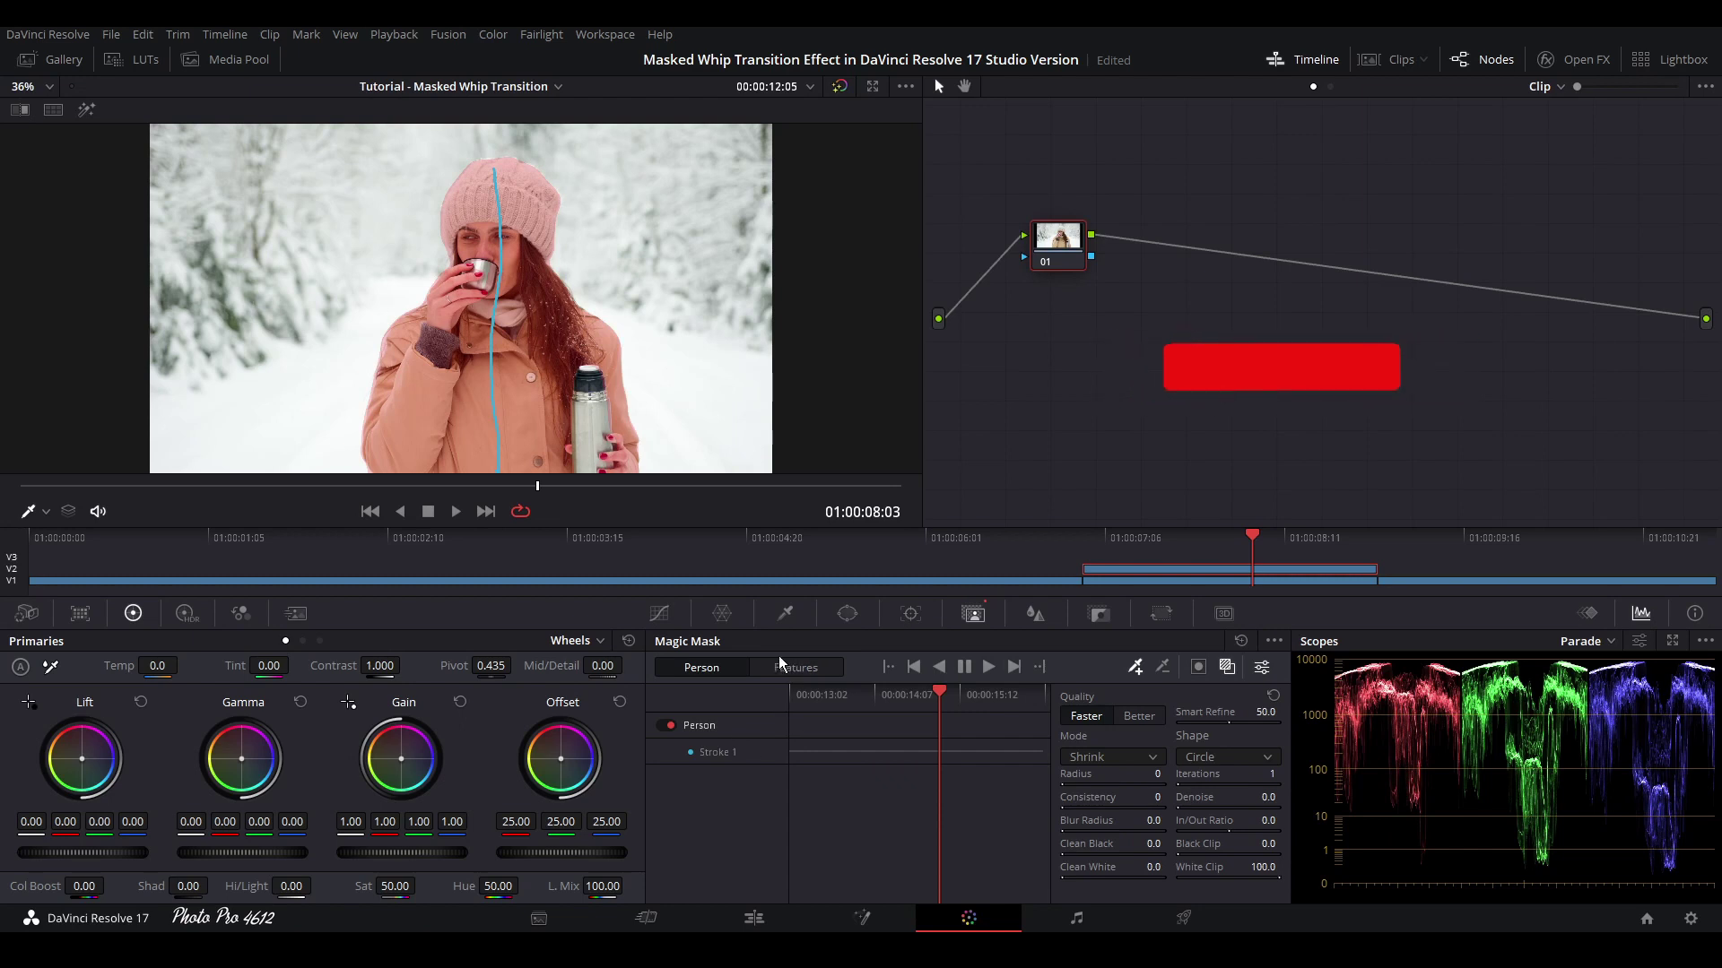
left_click(988, 667)
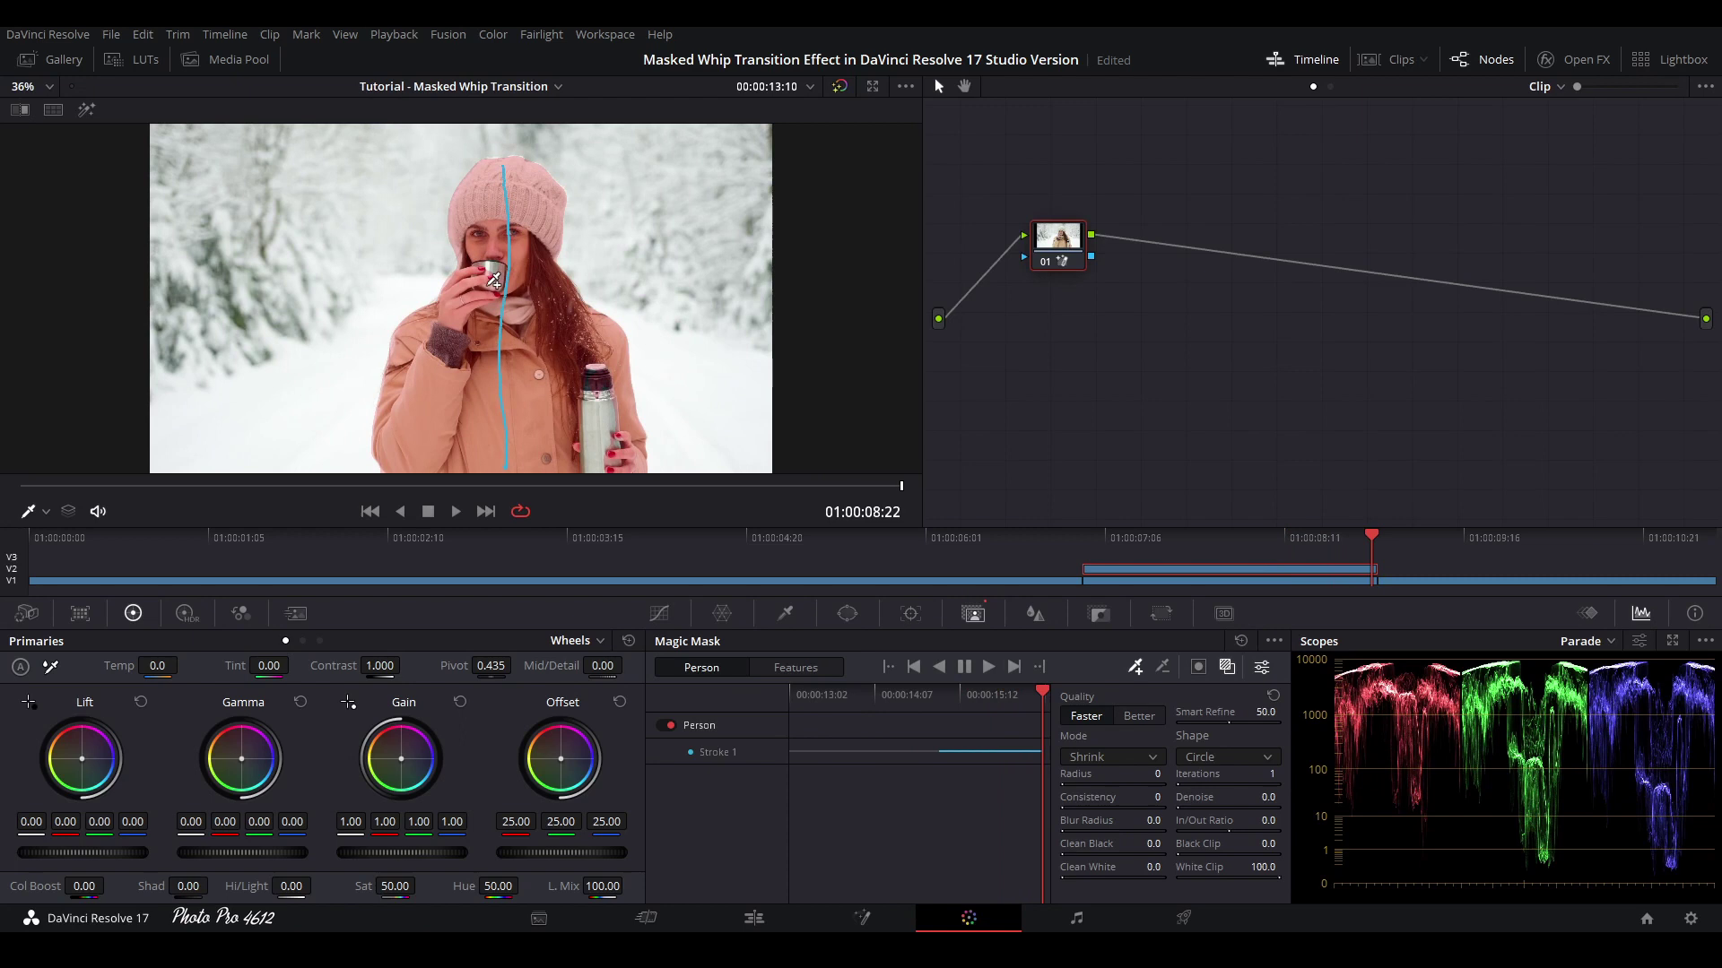
Add Person strokes on the face and thermos, then track backward through the clip
left_click_drag(496, 263, 504, 265)
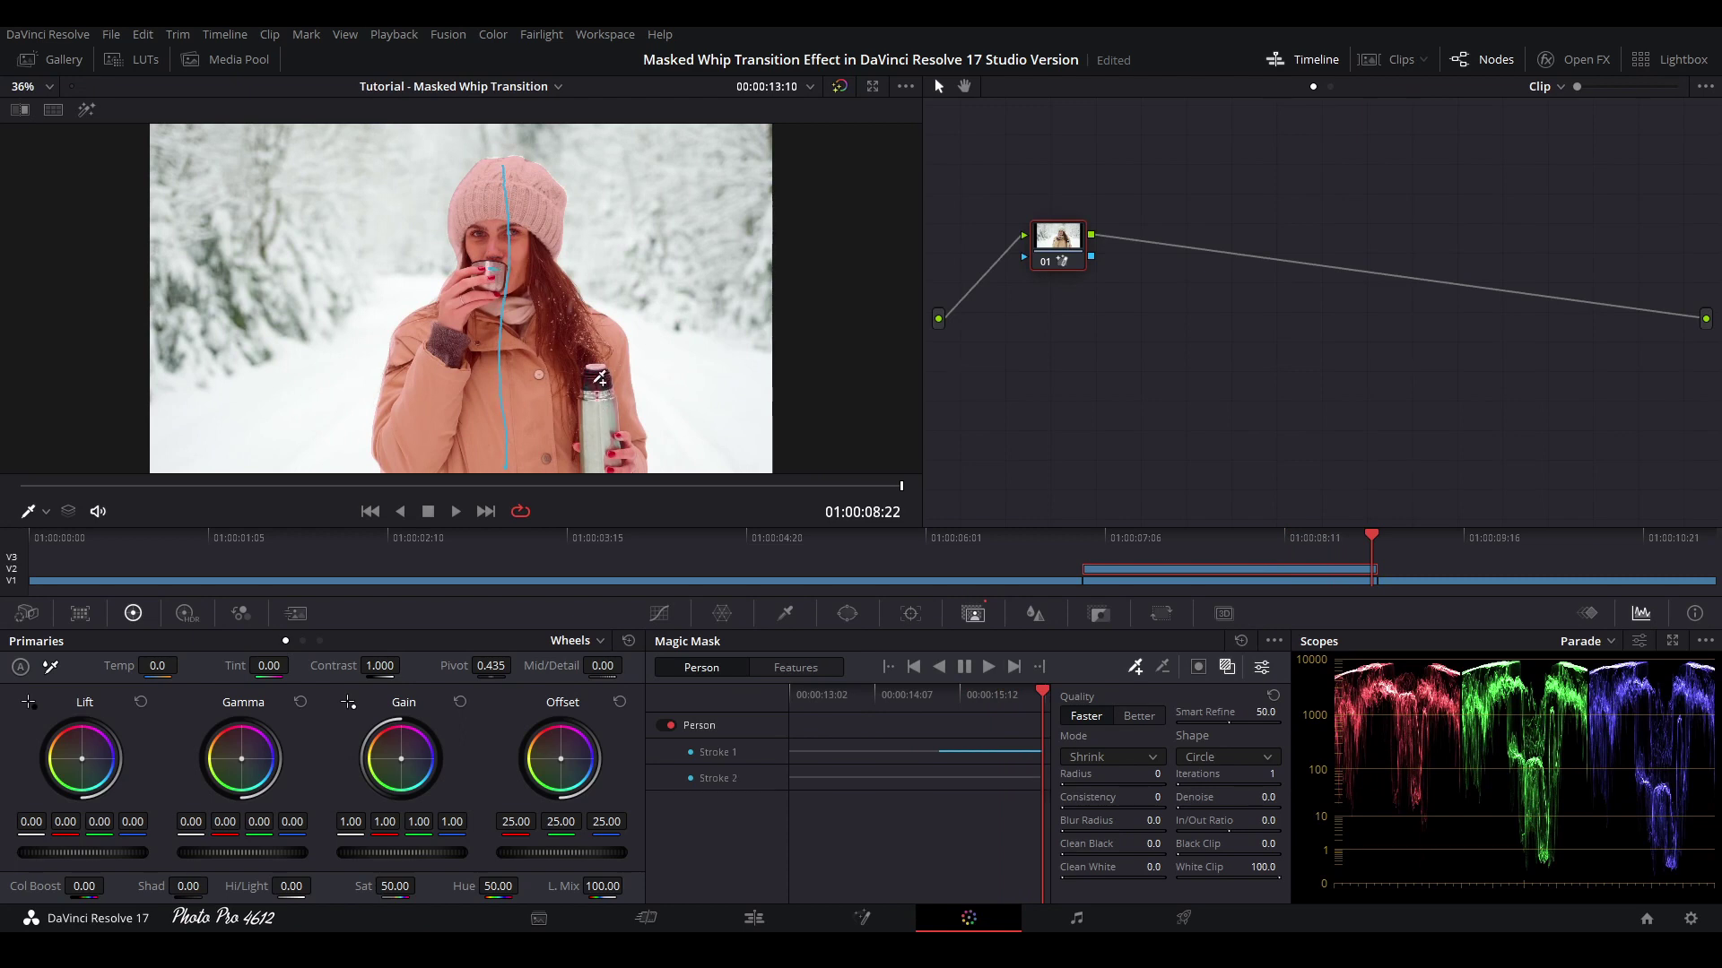
left_click_drag(602, 399, 599, 466)
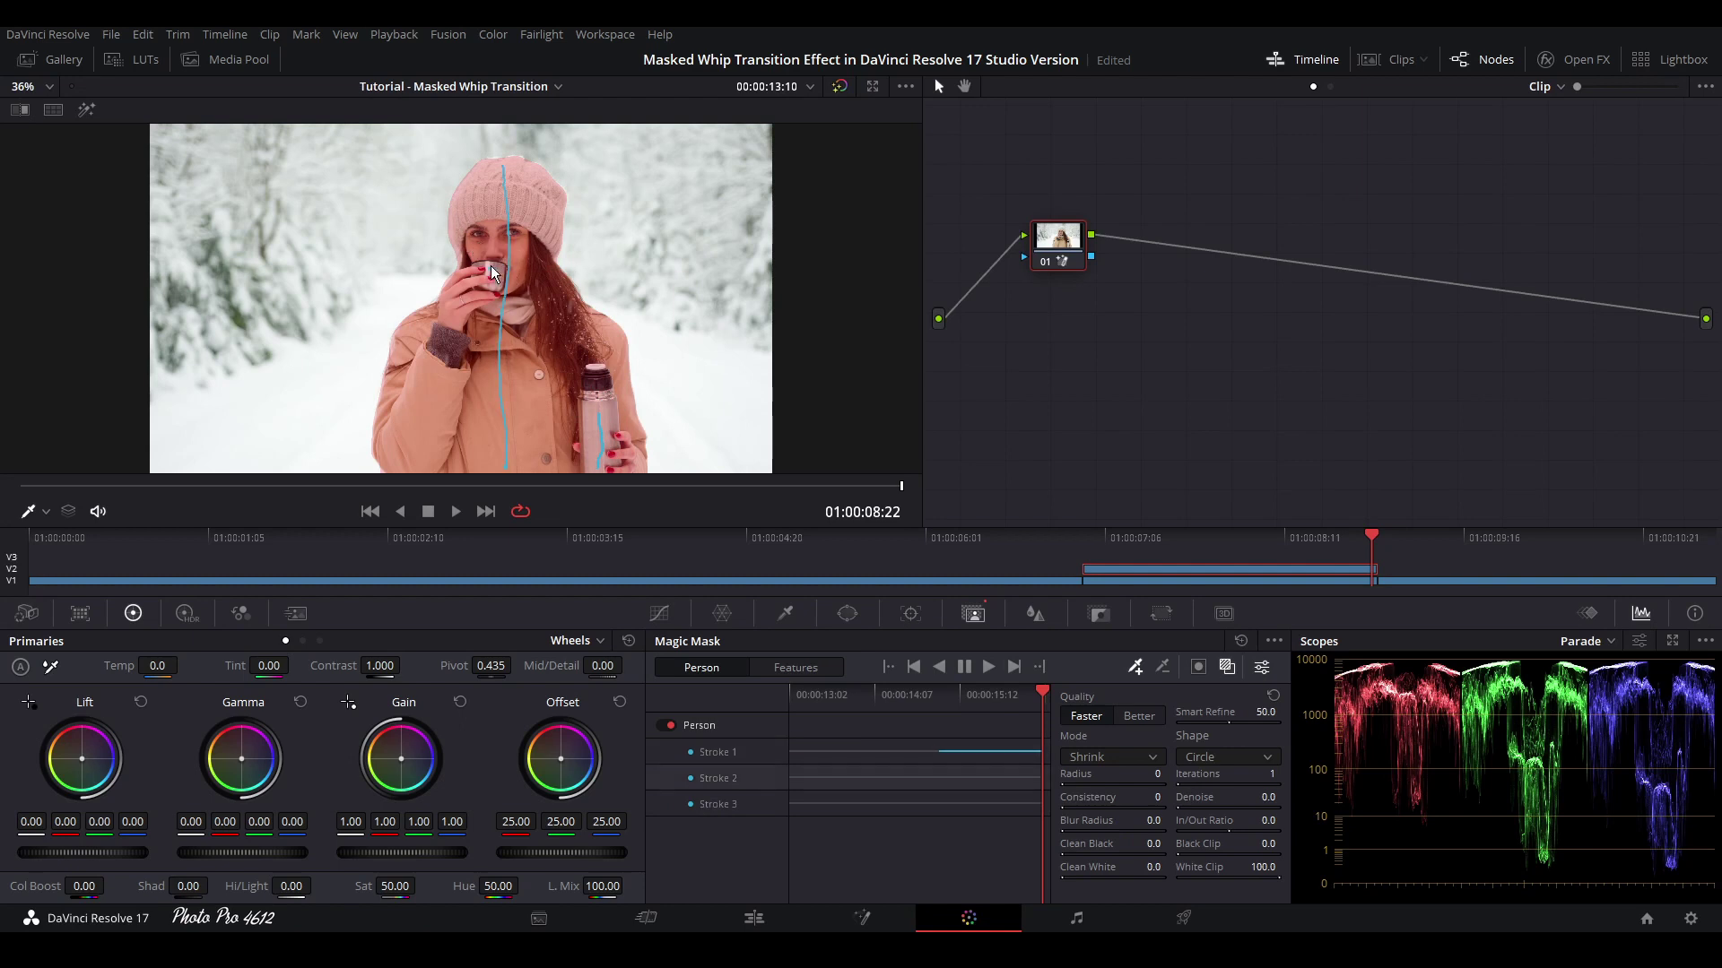
left_click(940, 667)
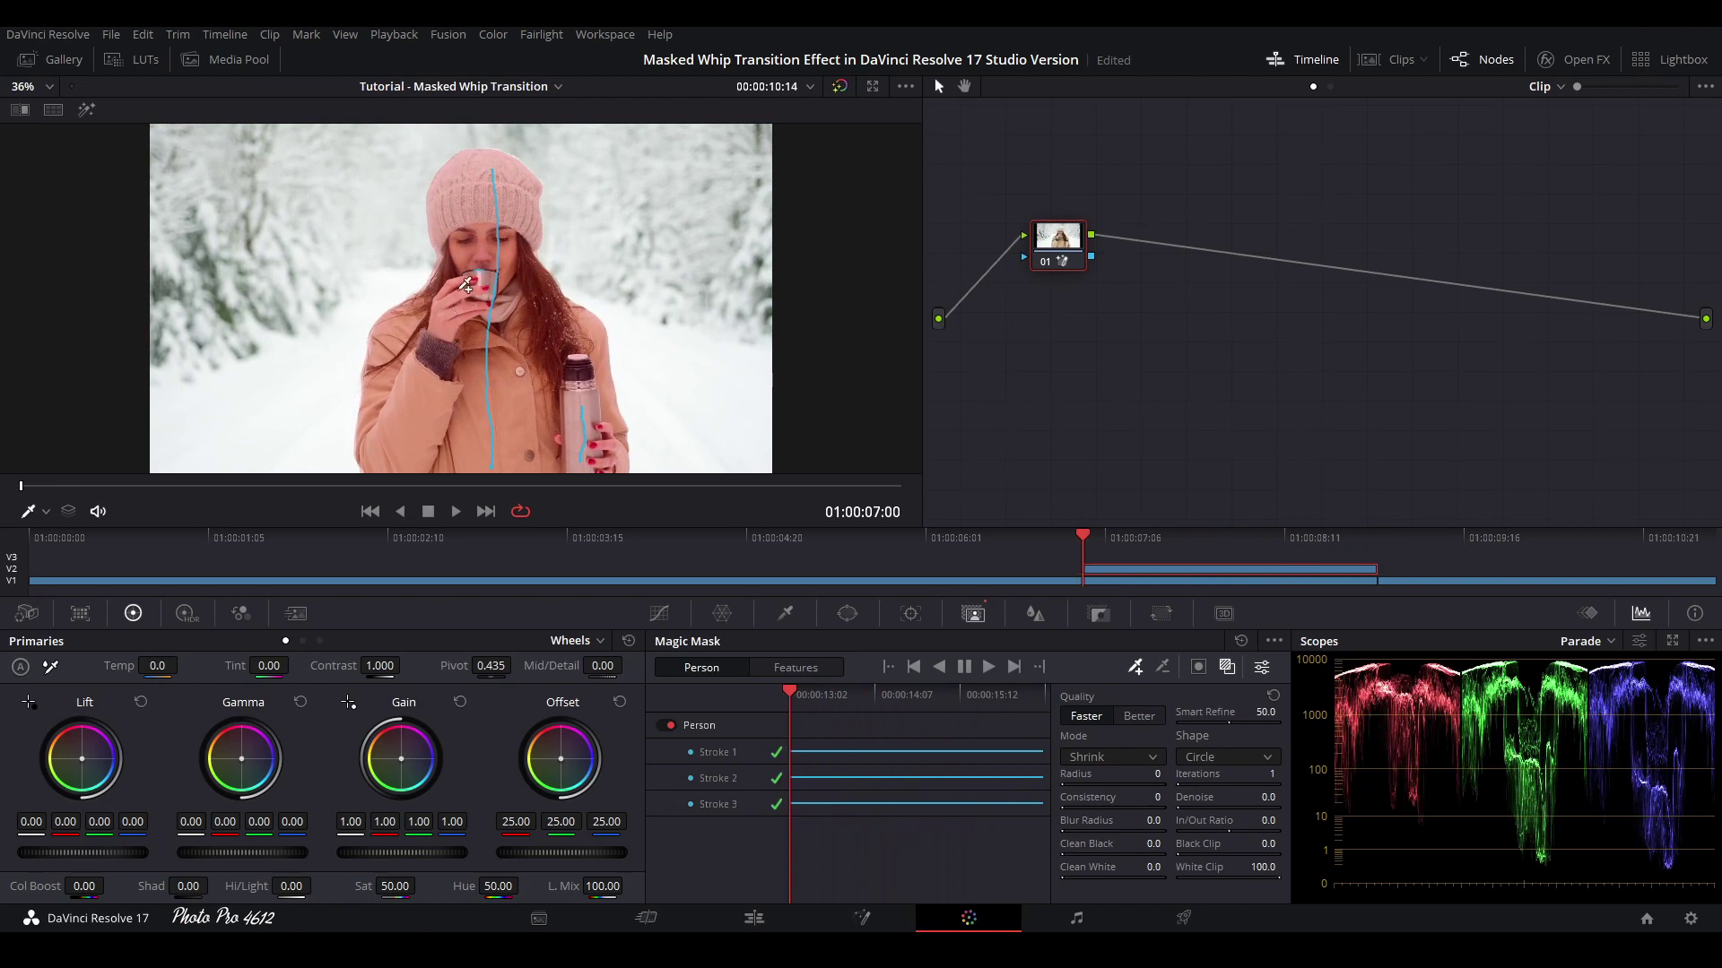
key("Right")
key("Right")
key("Right")
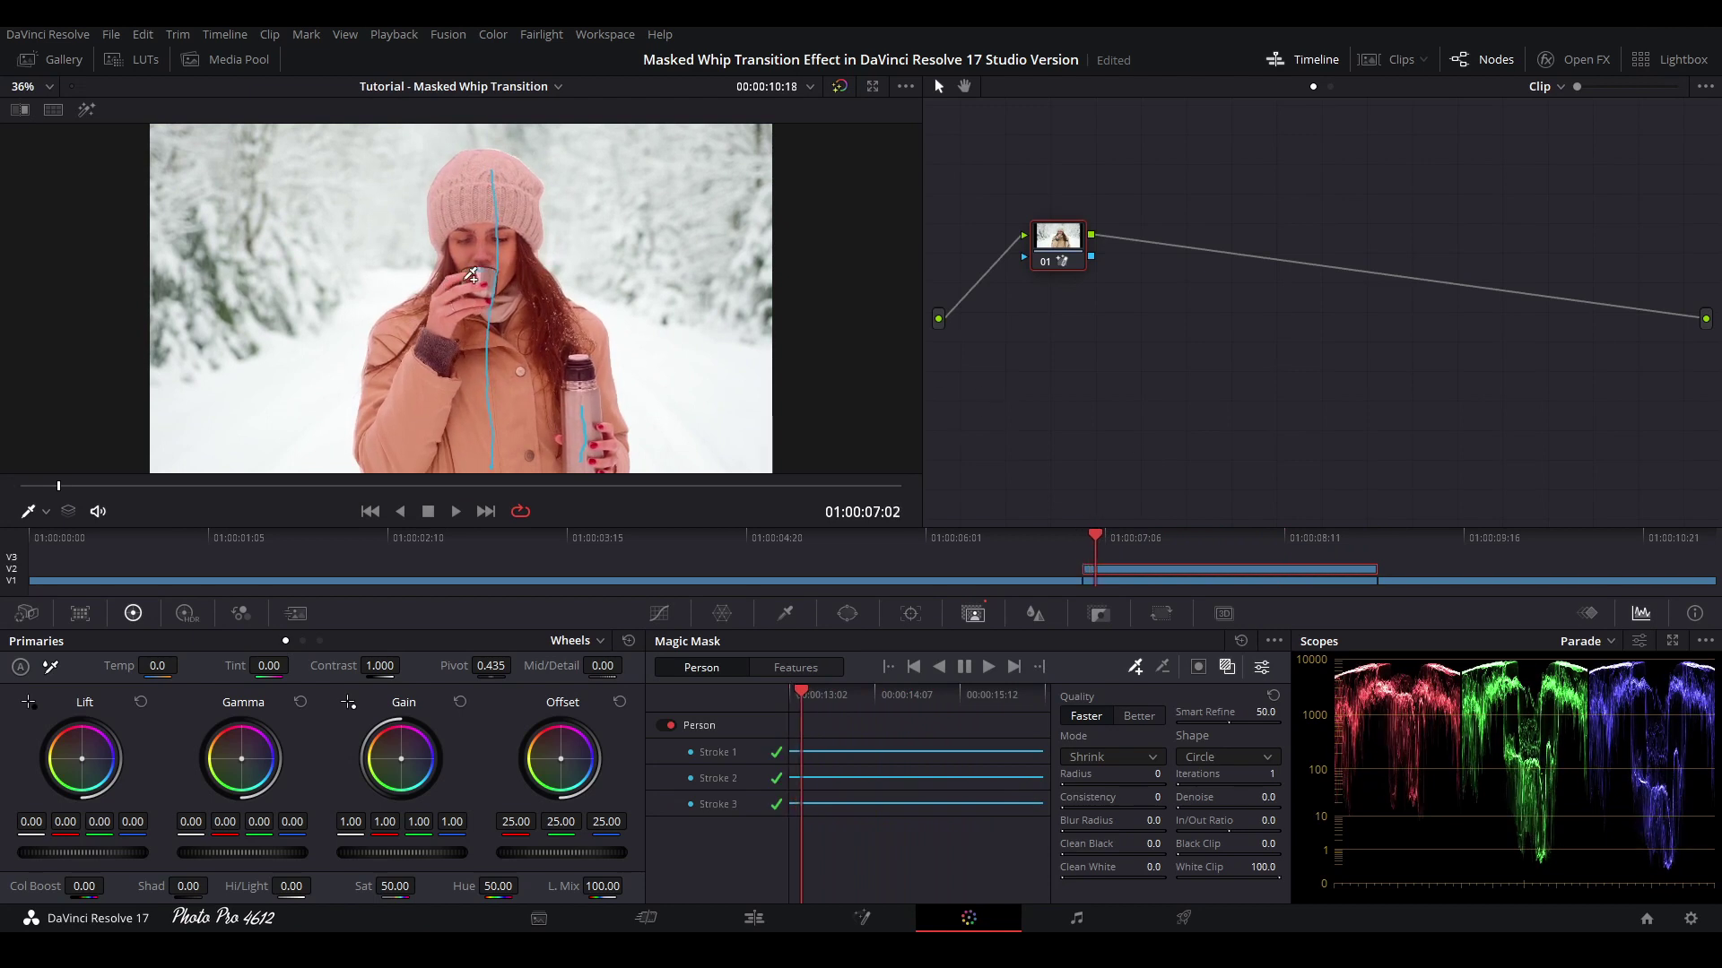
Switch the Magic Mask quality to Better and track the mask forward again
scroll(477, 255, "up", 4)
scroll(477, 254, "up", 4)
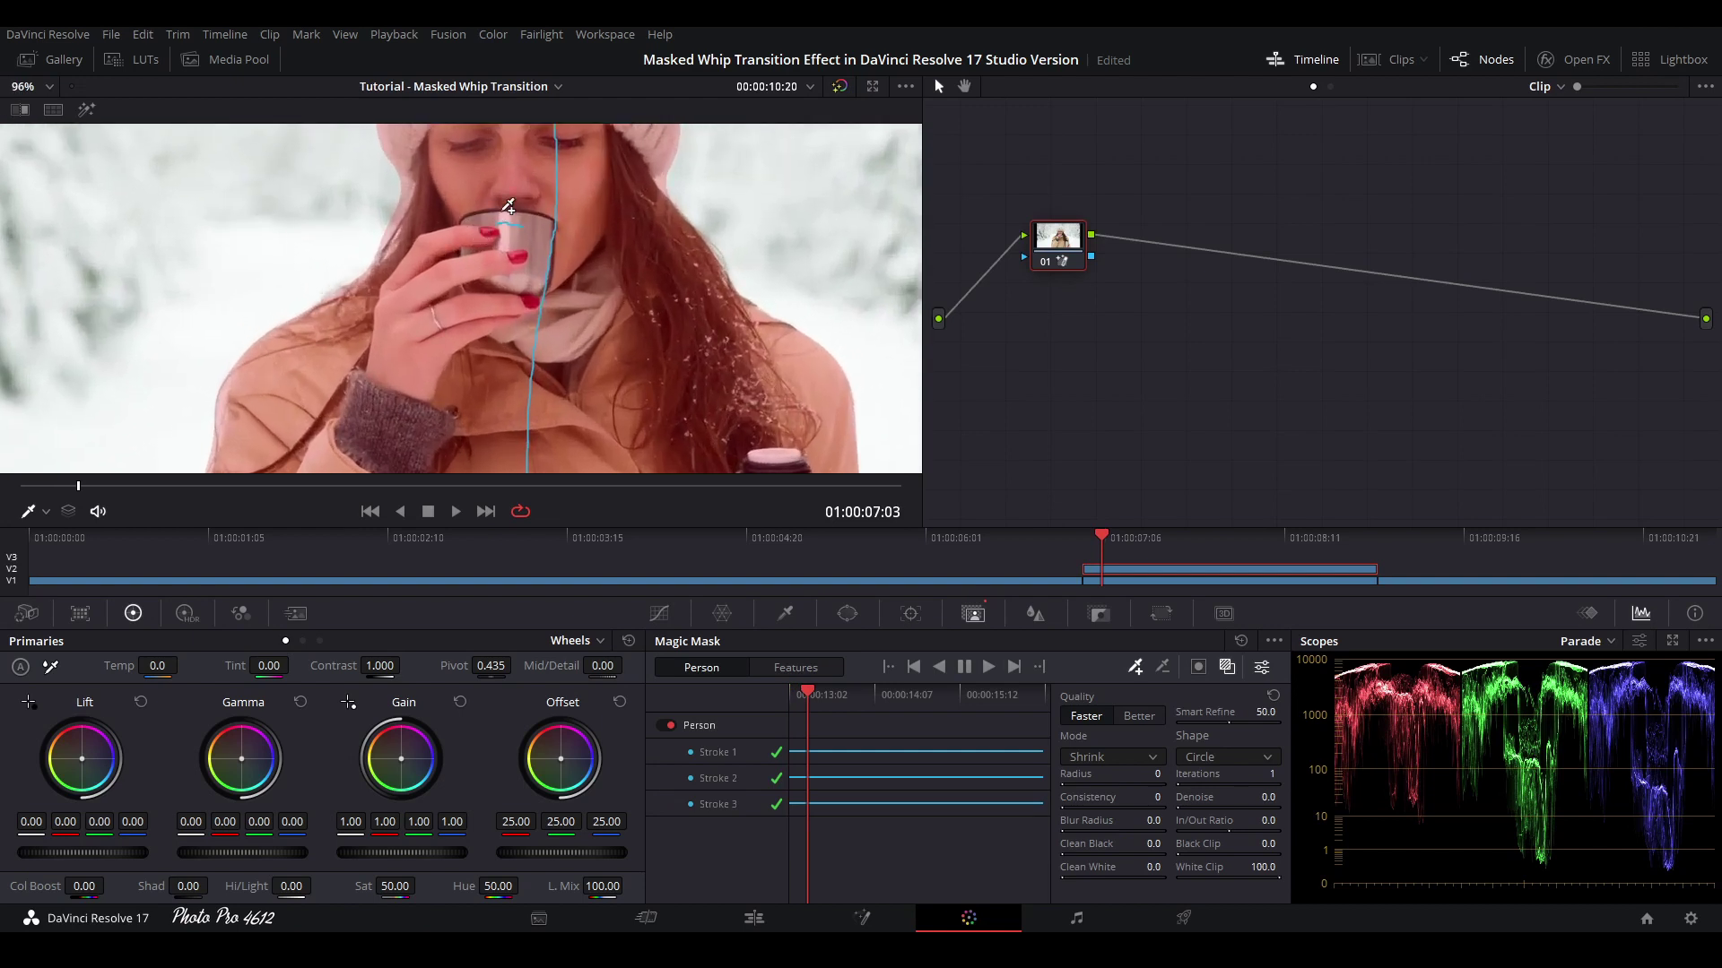
scroll(520, 233, "down", 6)
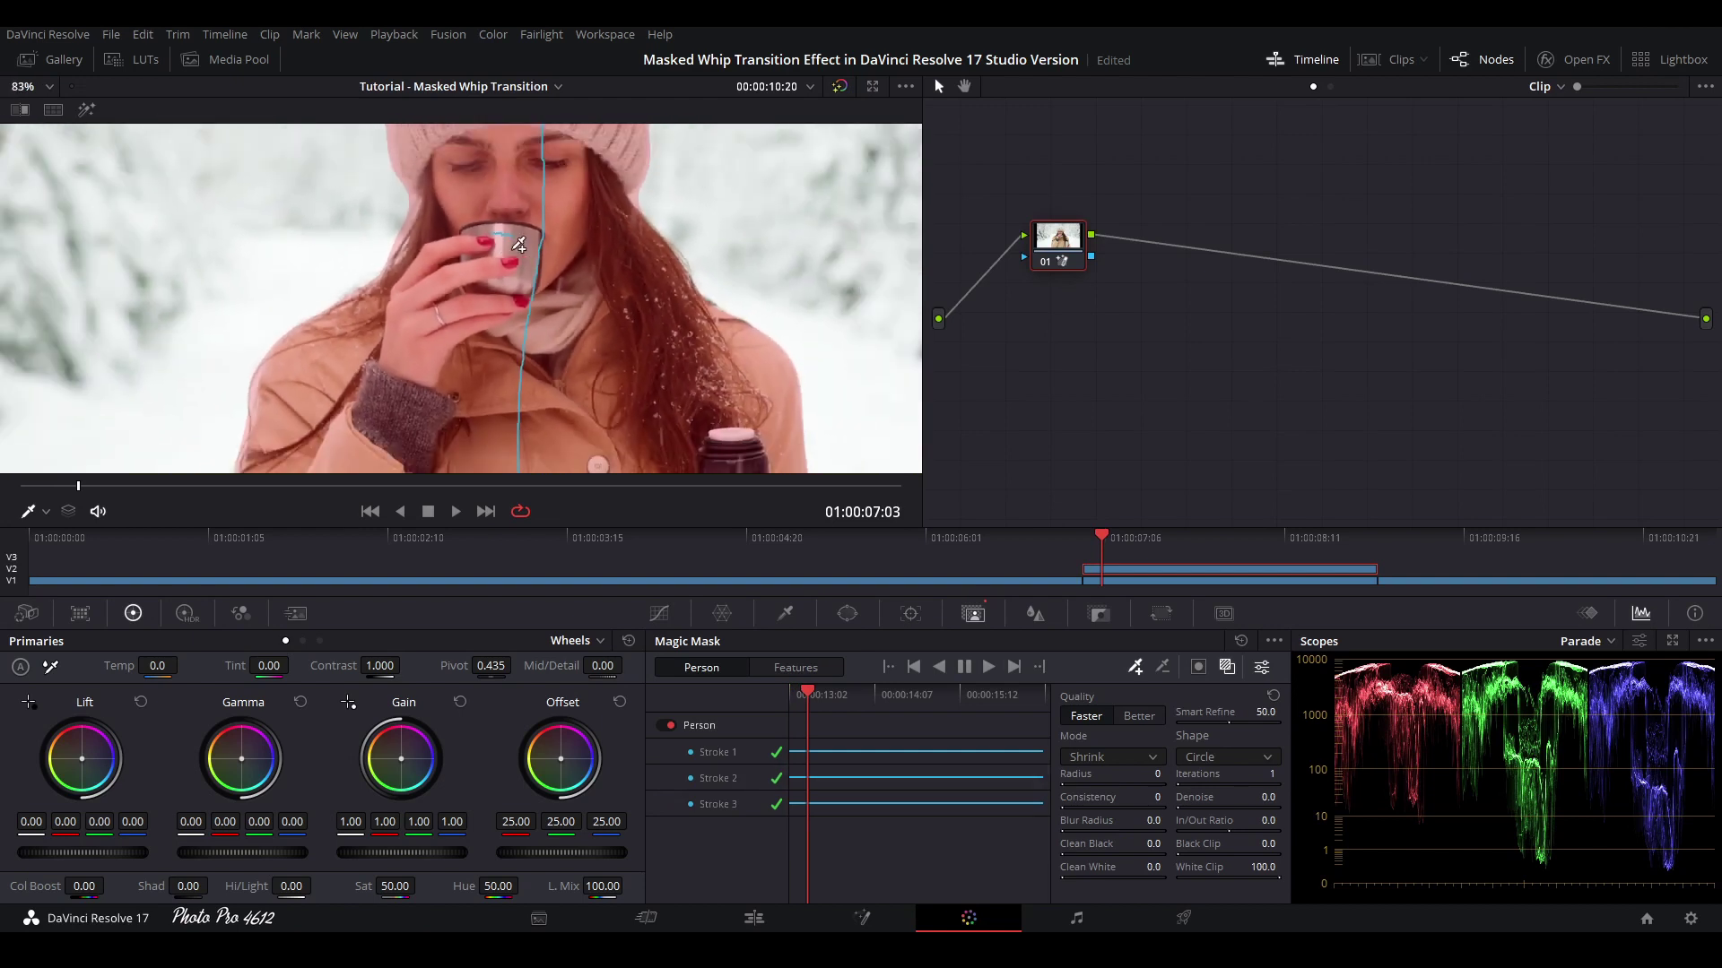
scroll(356, 170, "up", 6)
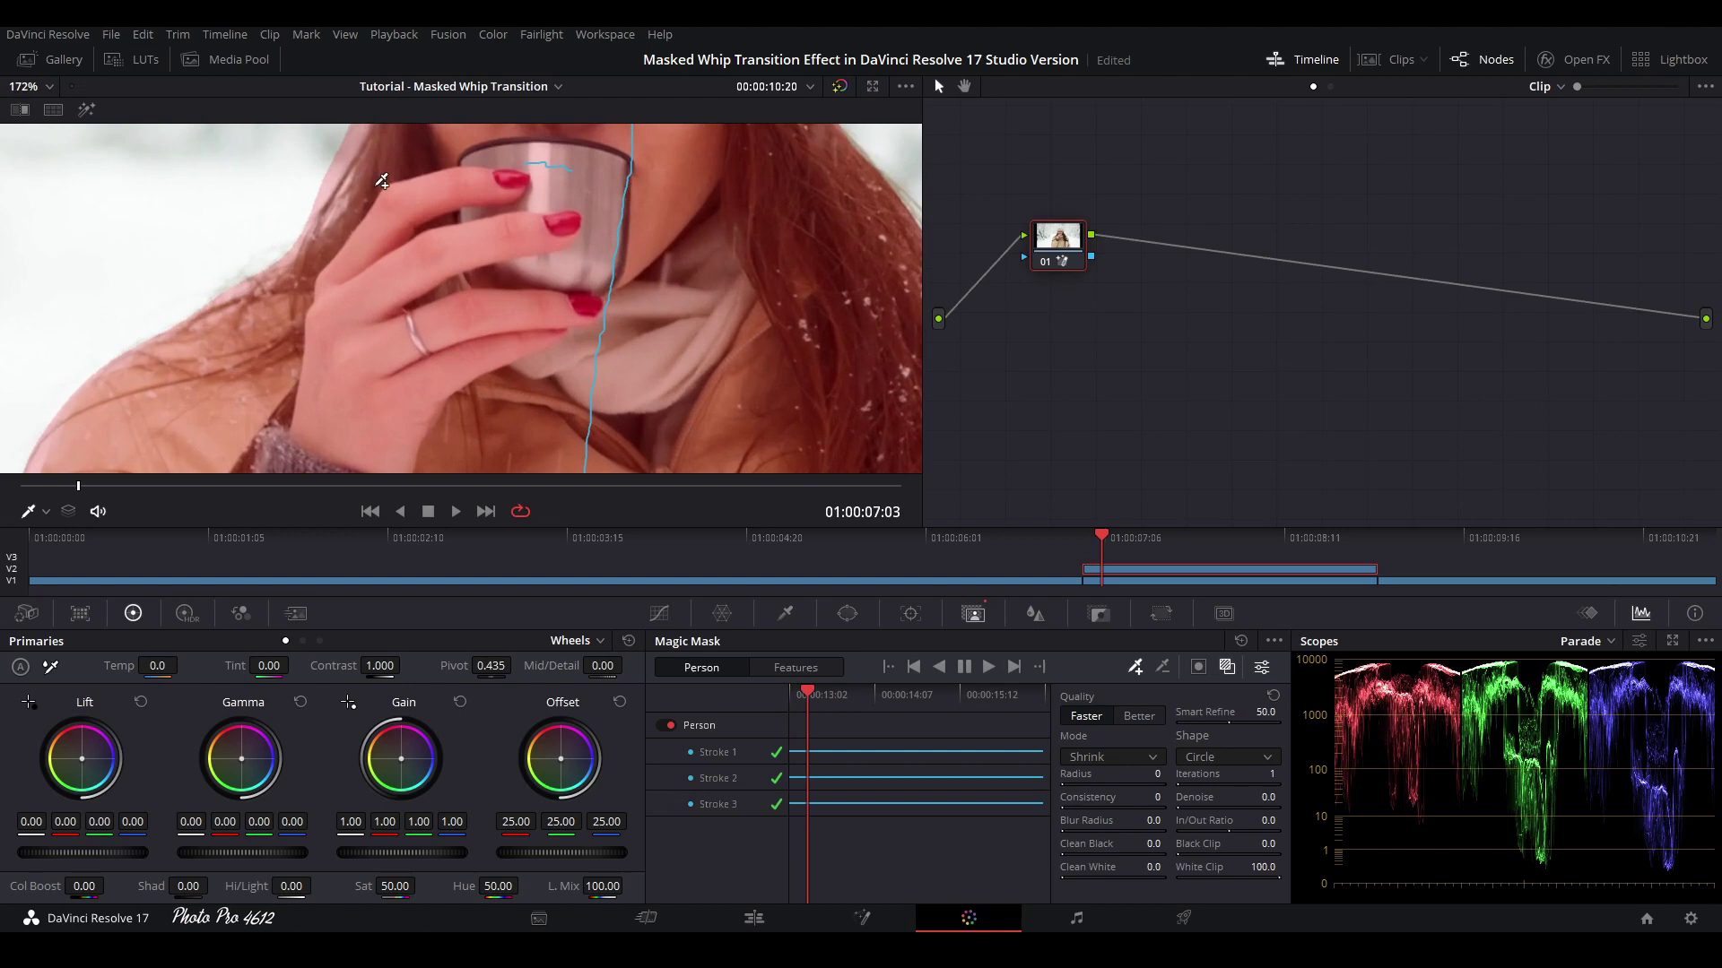
scroll(473, 435, "up", 3)
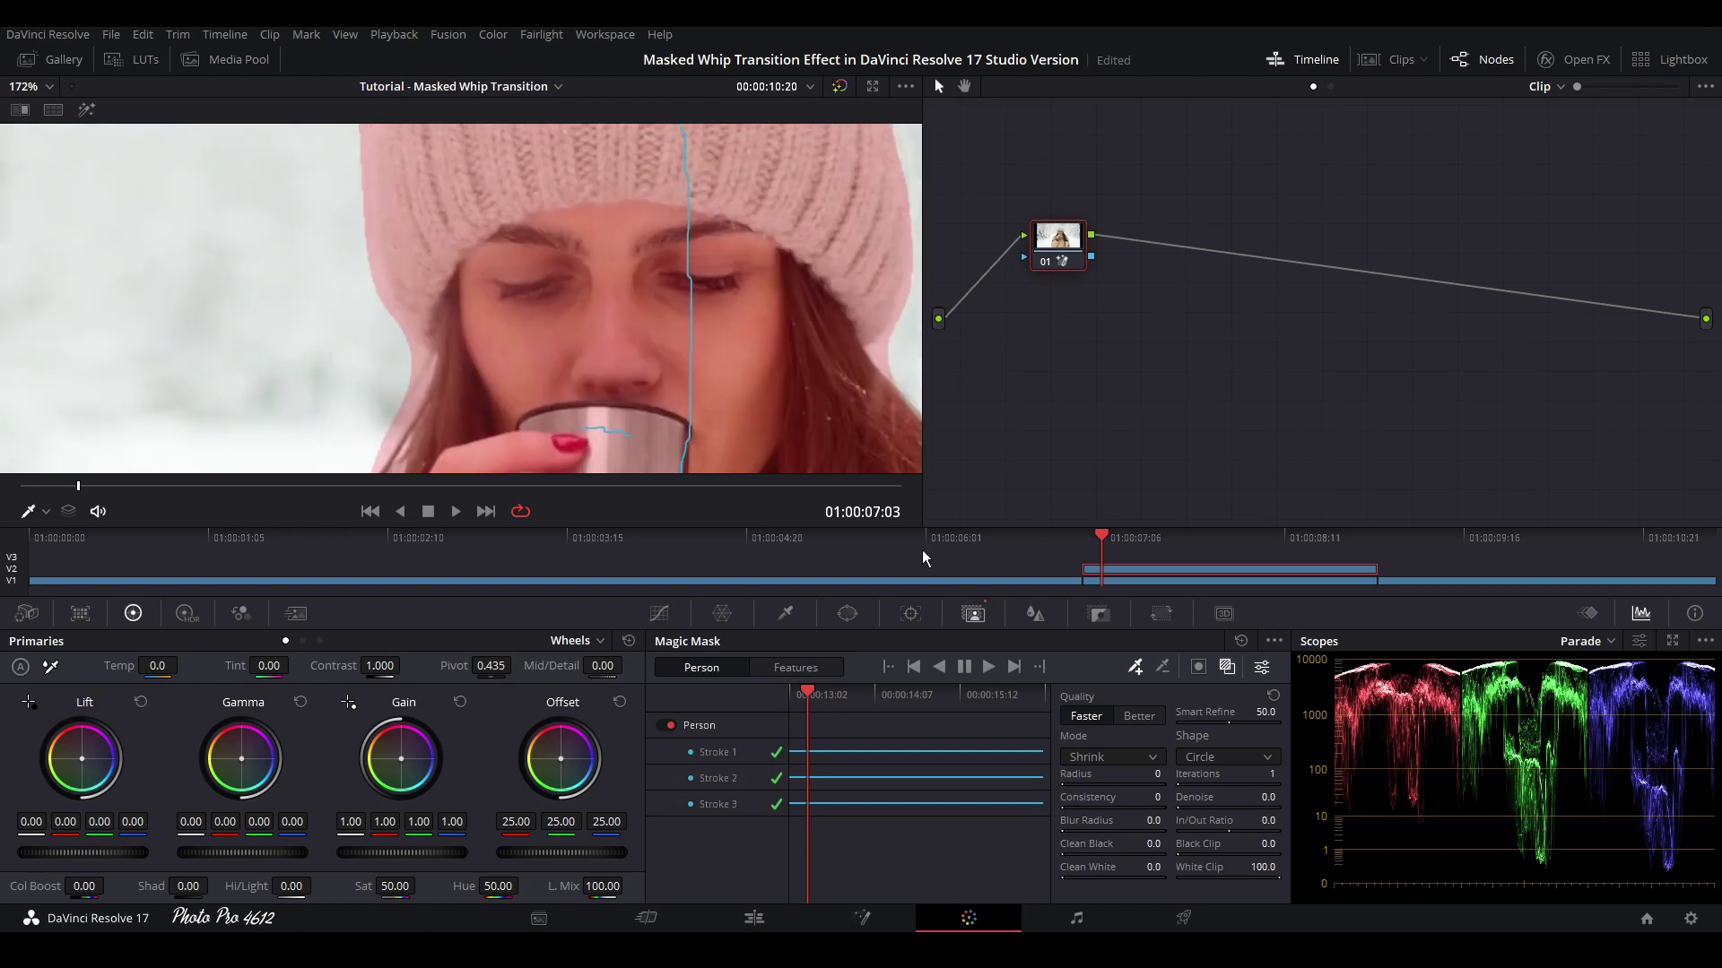
left_click(1149, 717)
left_click(990, 665)
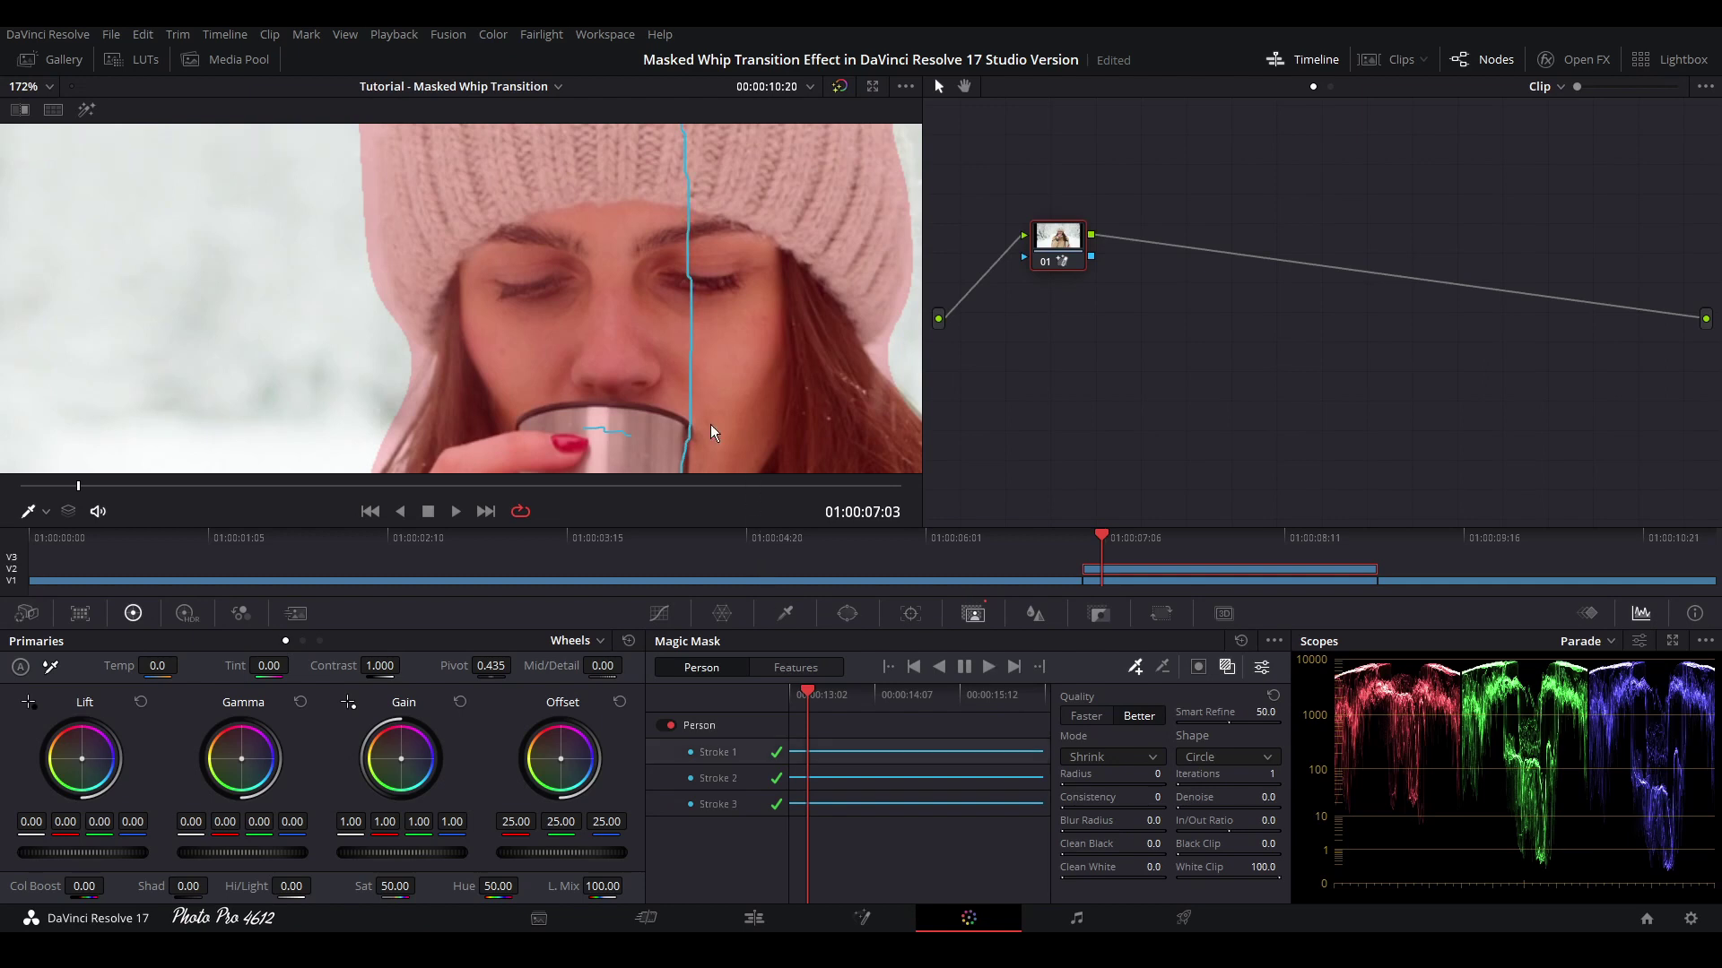
Set the mask Radius to 1 and Blur Radius to 2.9
scroll(718, 408, "down", 5)
scroll(735, 395, "down", 5)
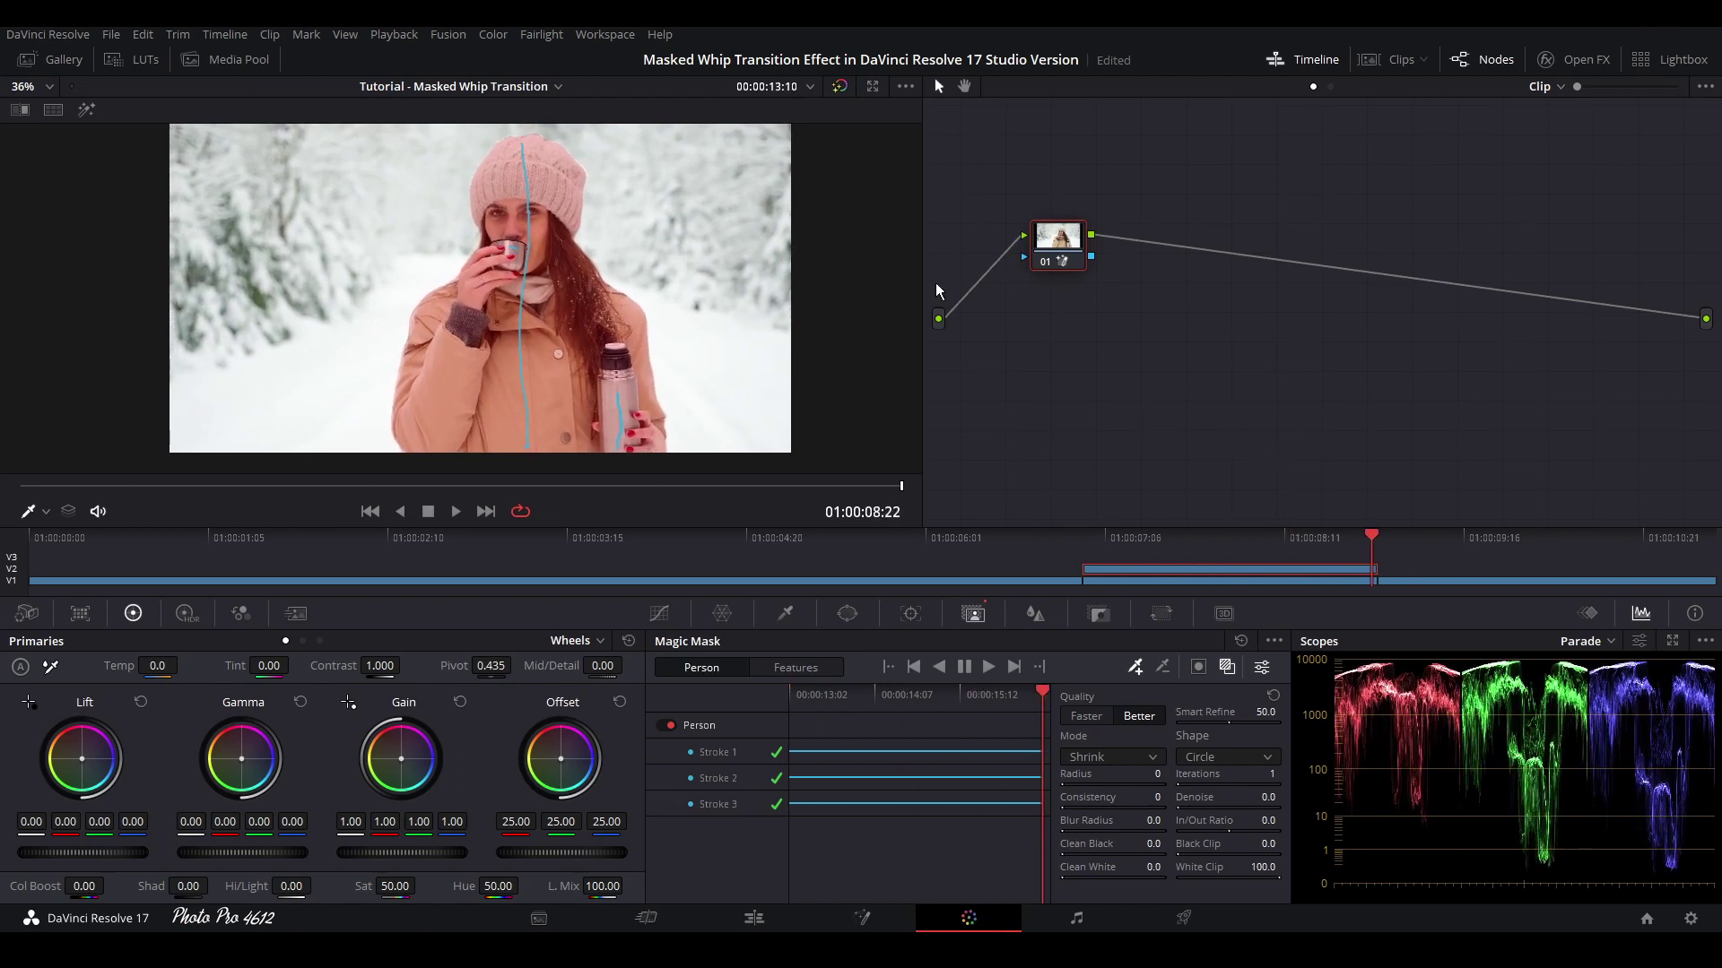
scroll(502, 260, "up", 4)
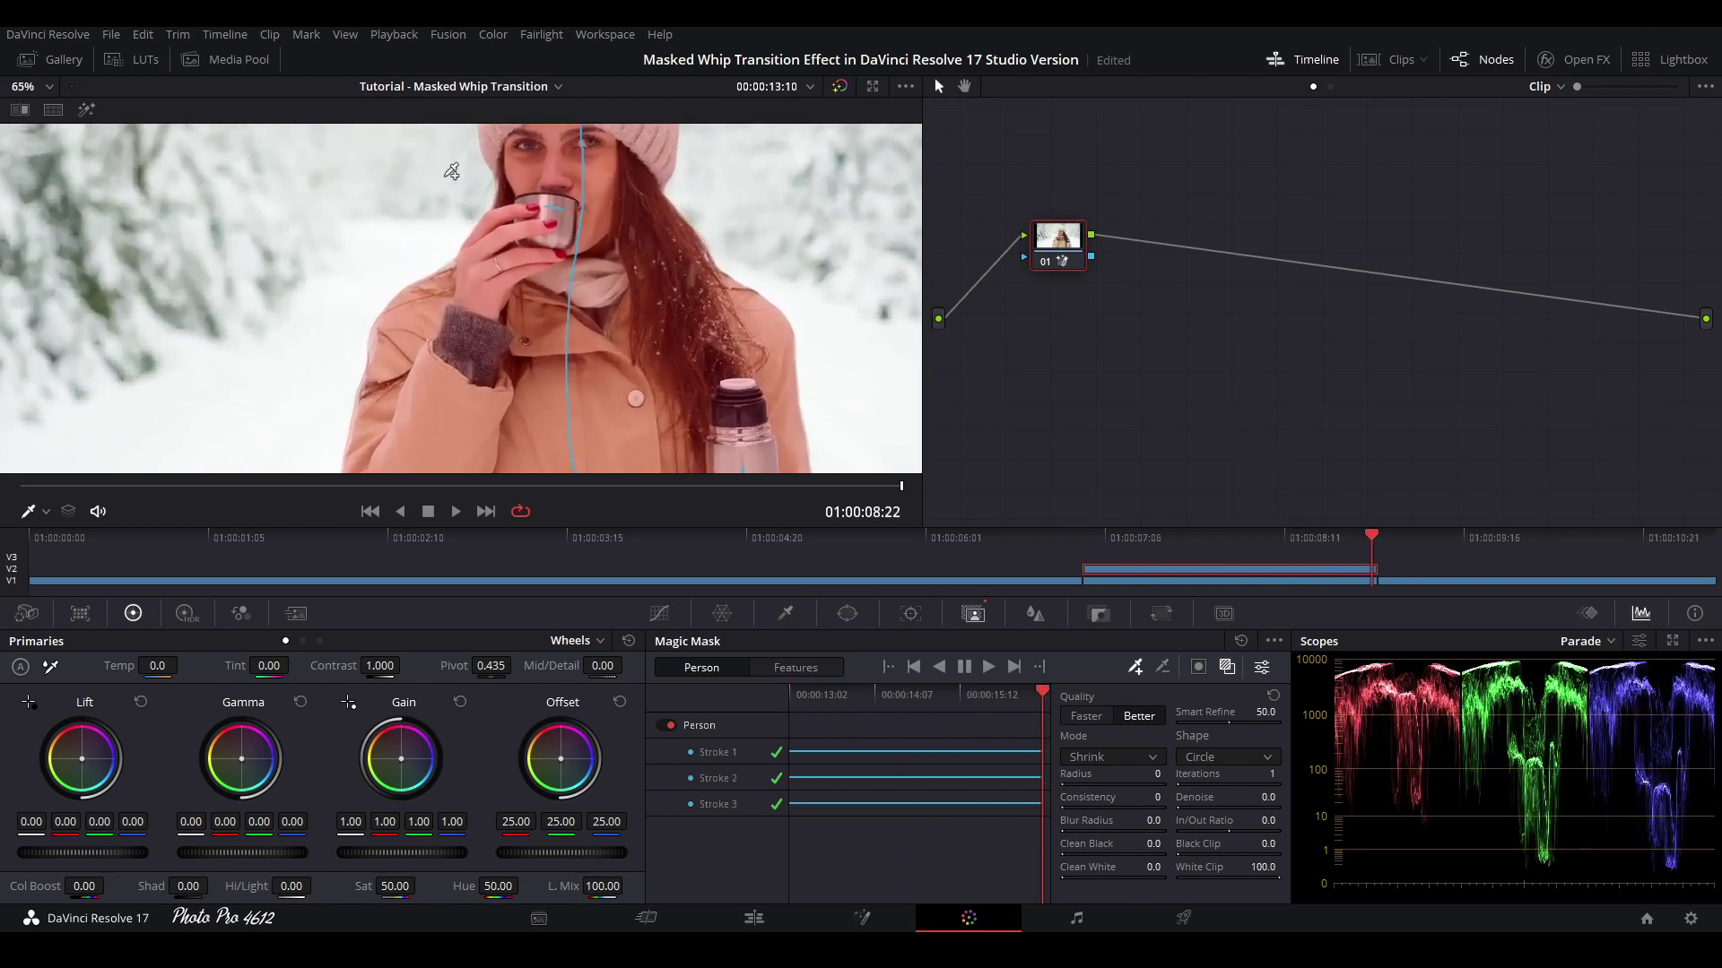
scroll(451, 171, "up", 5)
scroll(564, 416, "up", 2)
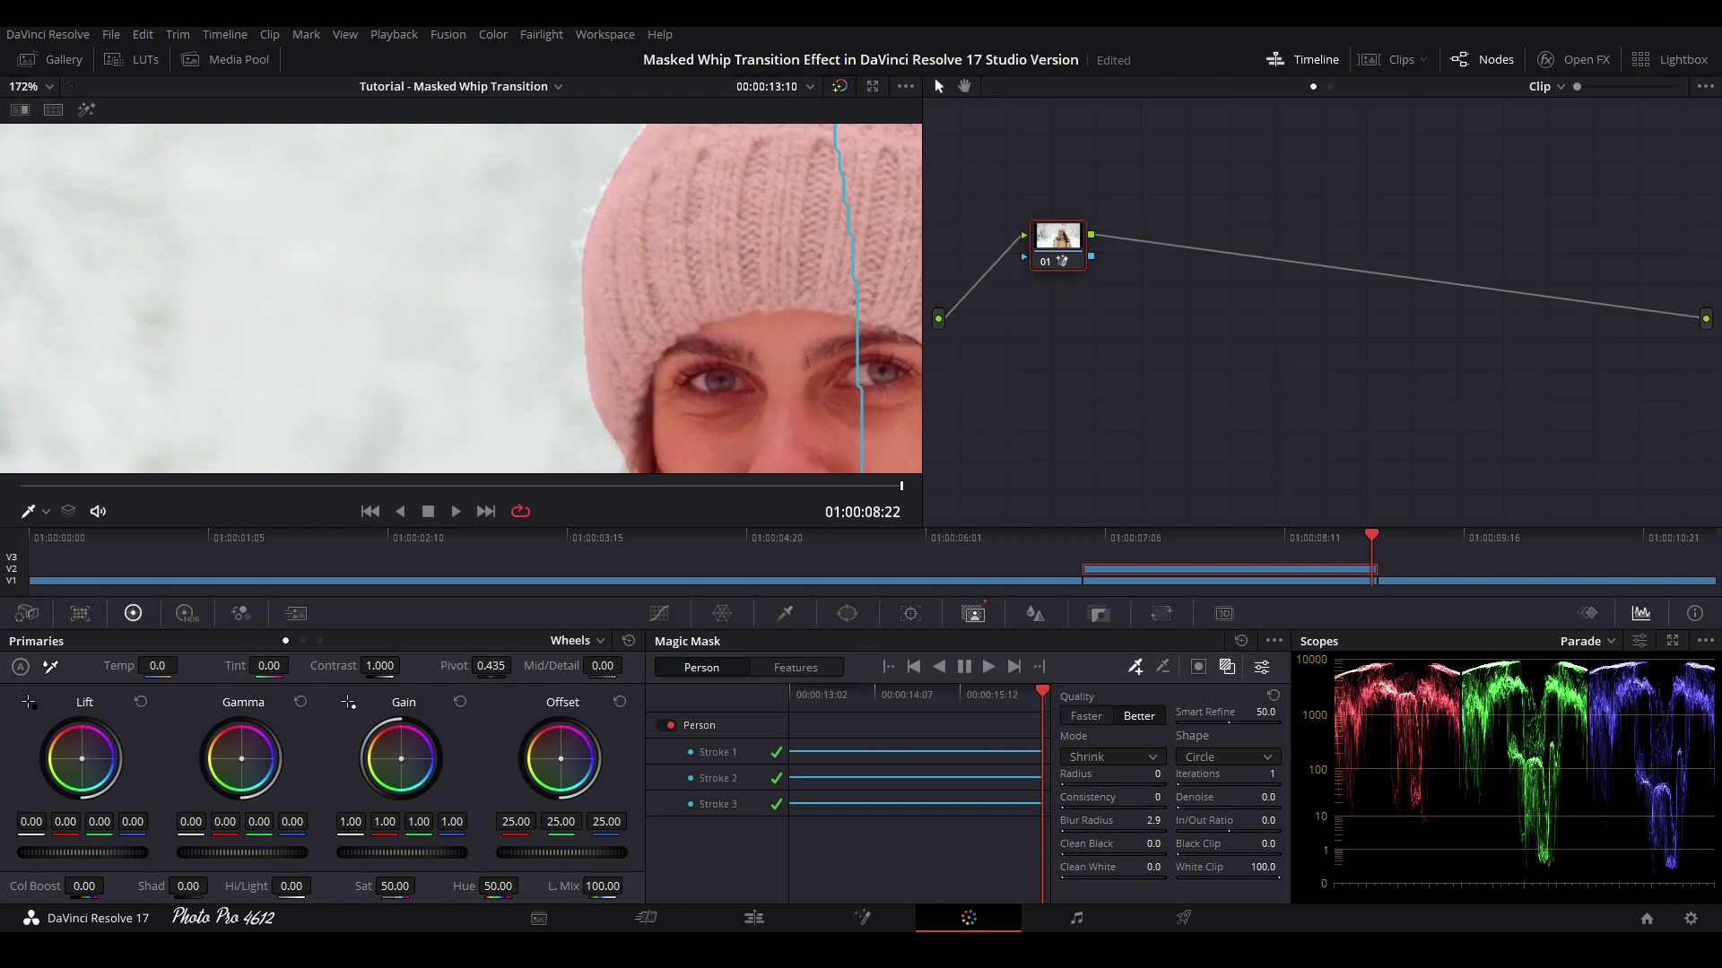
left_click_drag(1145, 777, 1153, 778)
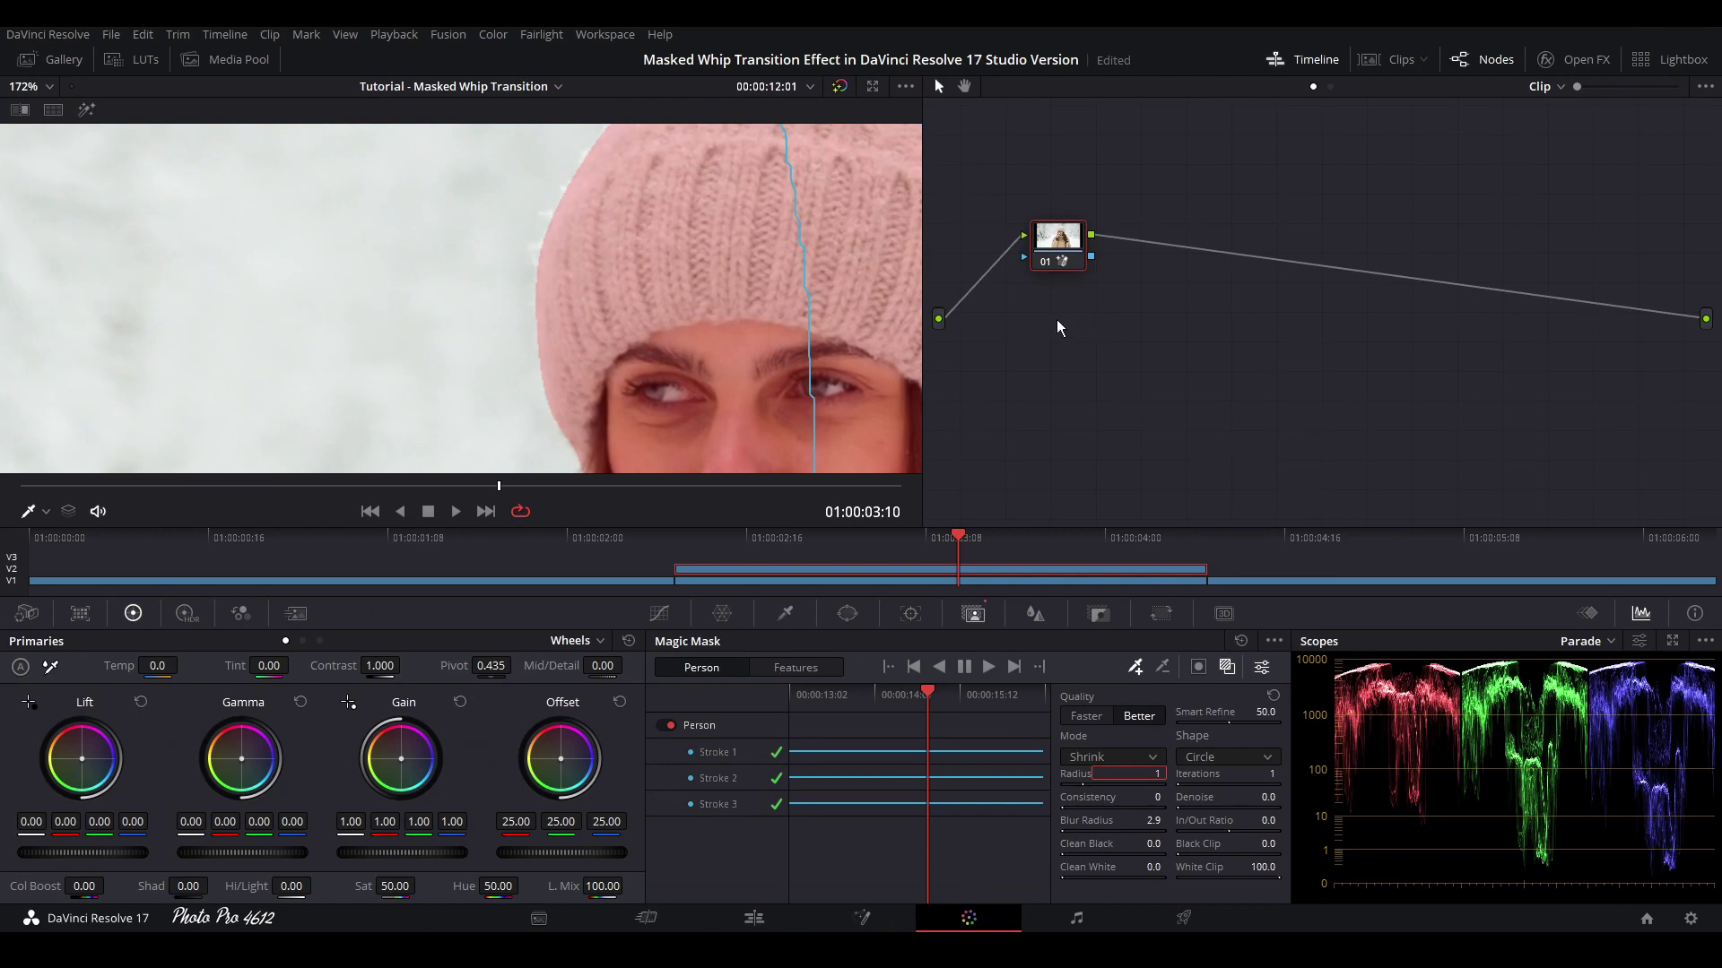
right_click(1057, 322)
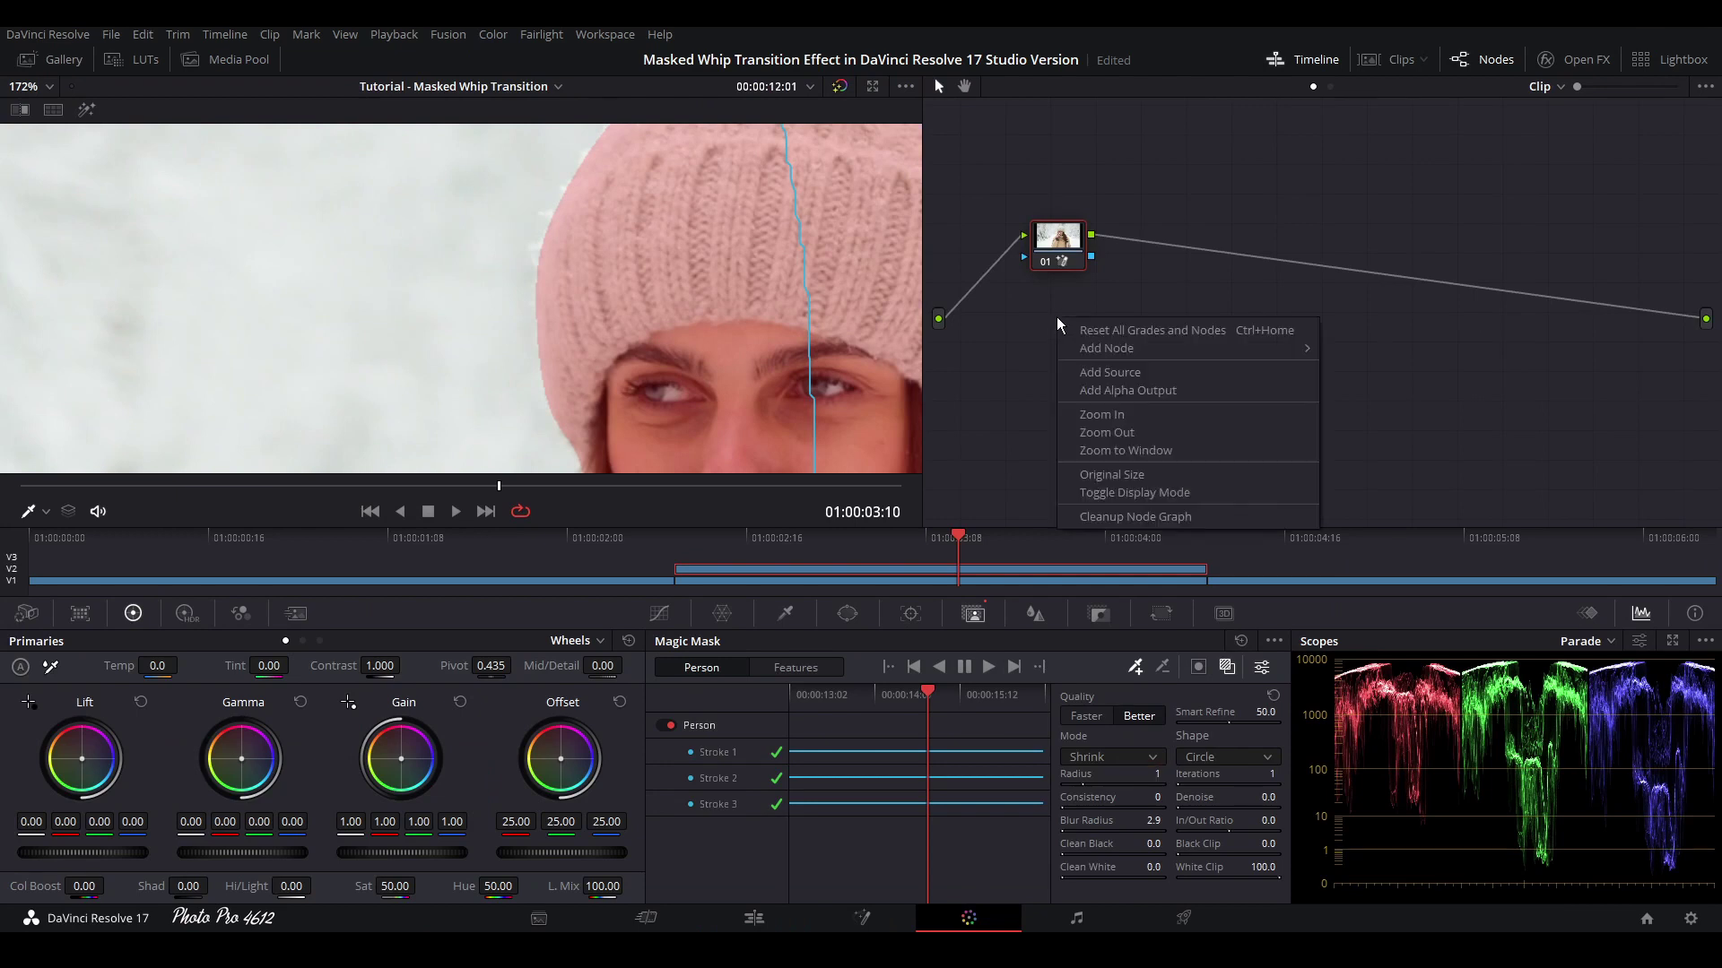
Add an alpha output to the node graph and connect node 01's mask to it
left_click(1133, 392)
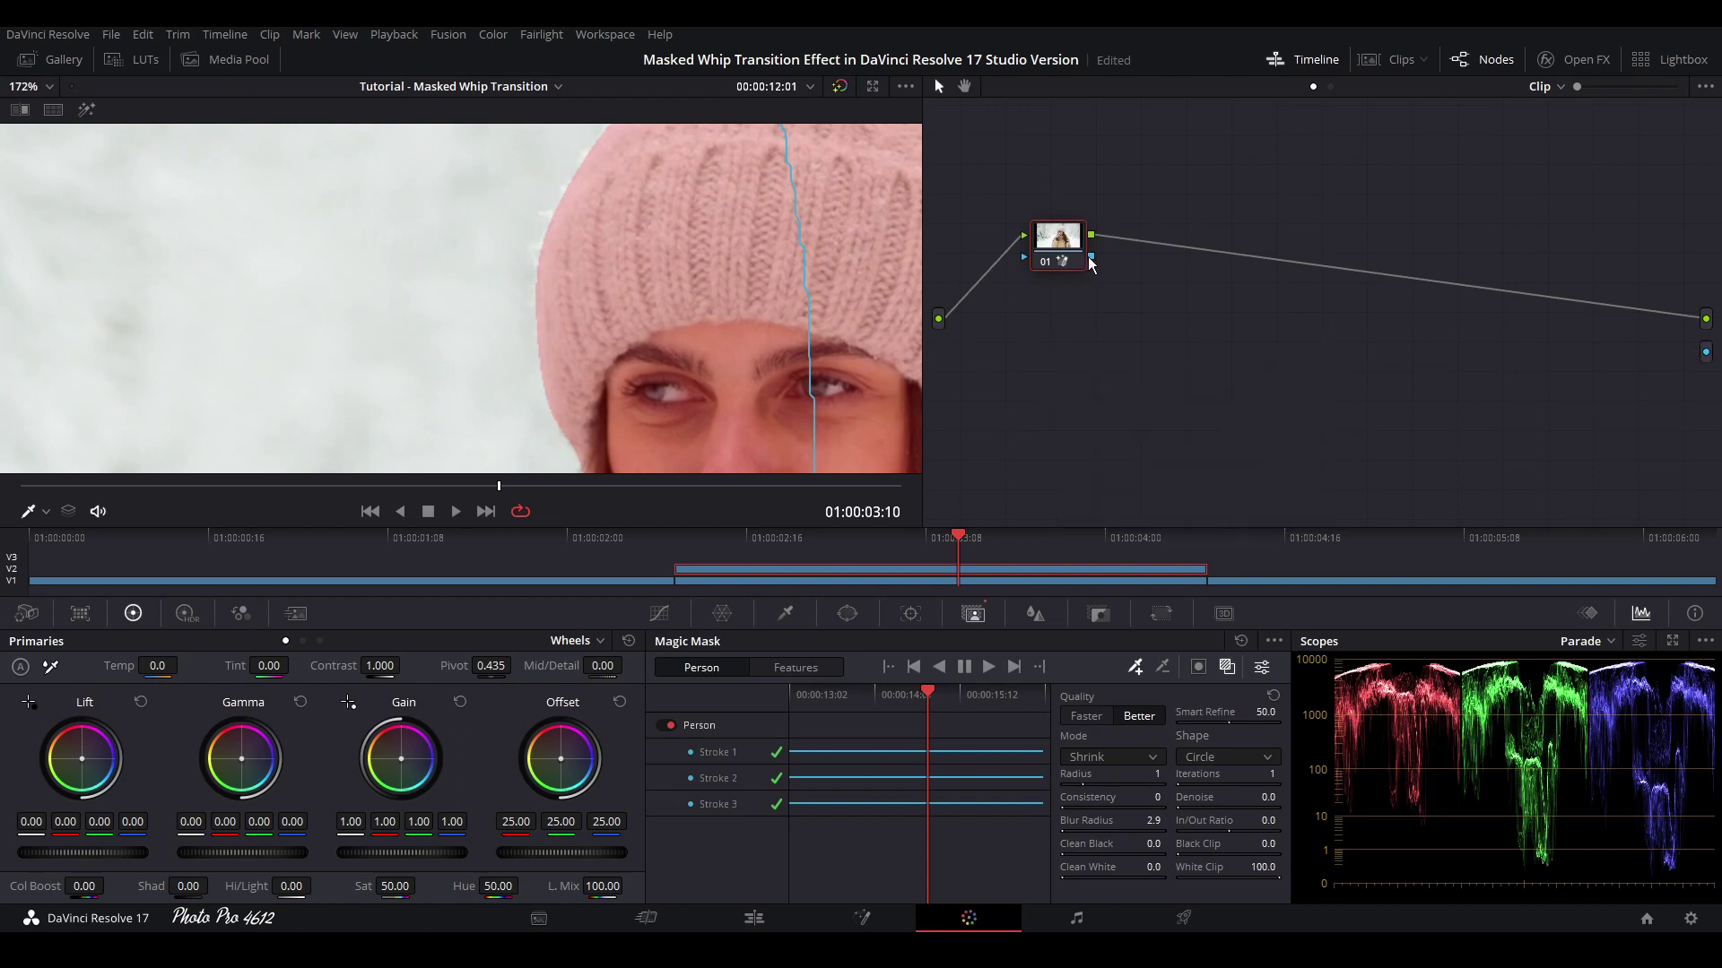
left_click_drag(1092, 258, 1710, 365)
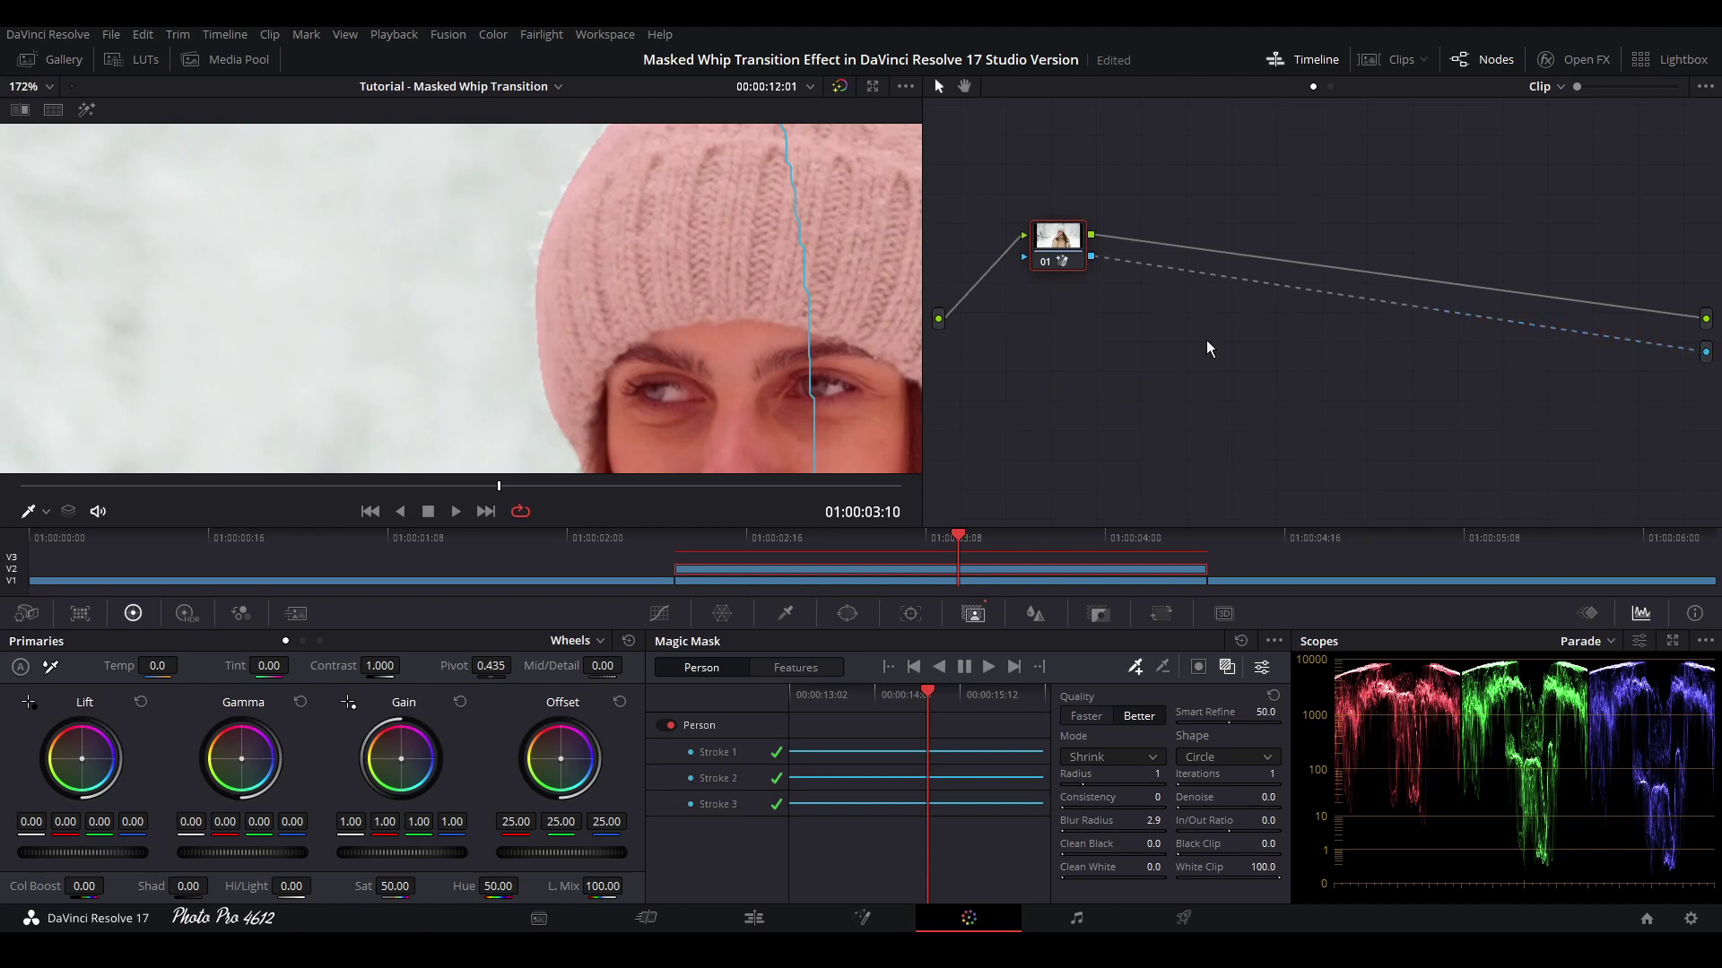
scroll(543, 283, "down", 6)
scroll(542, 283, "down", 5)
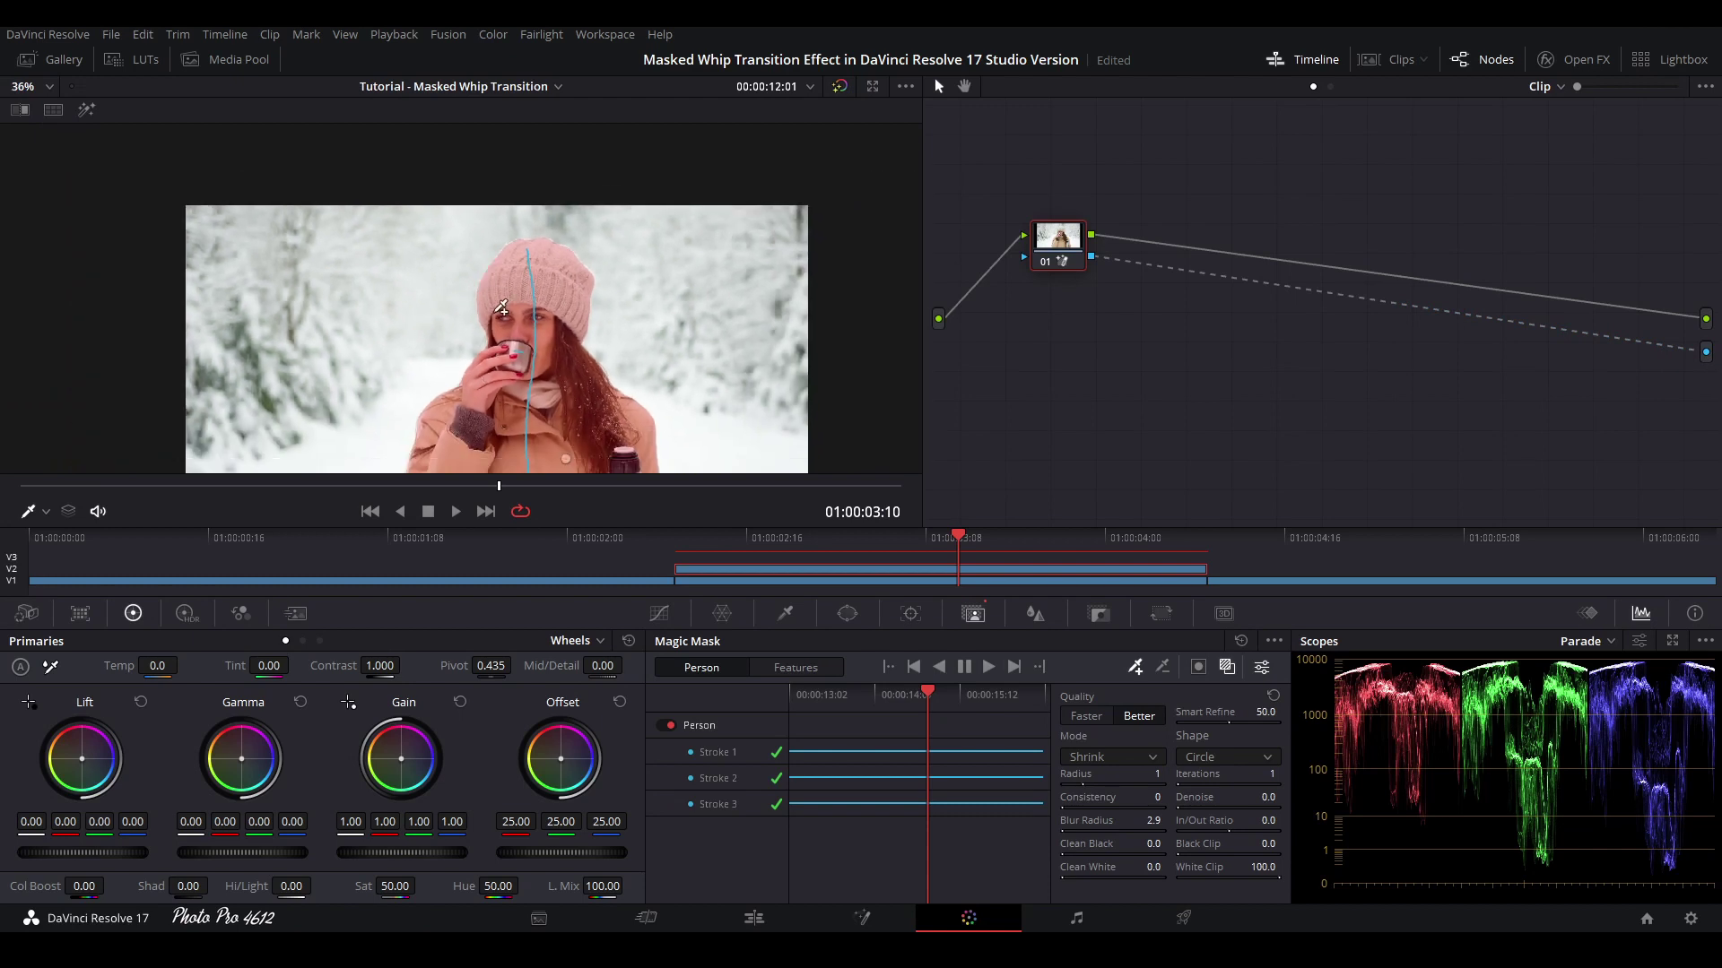
left_click(753, 918)
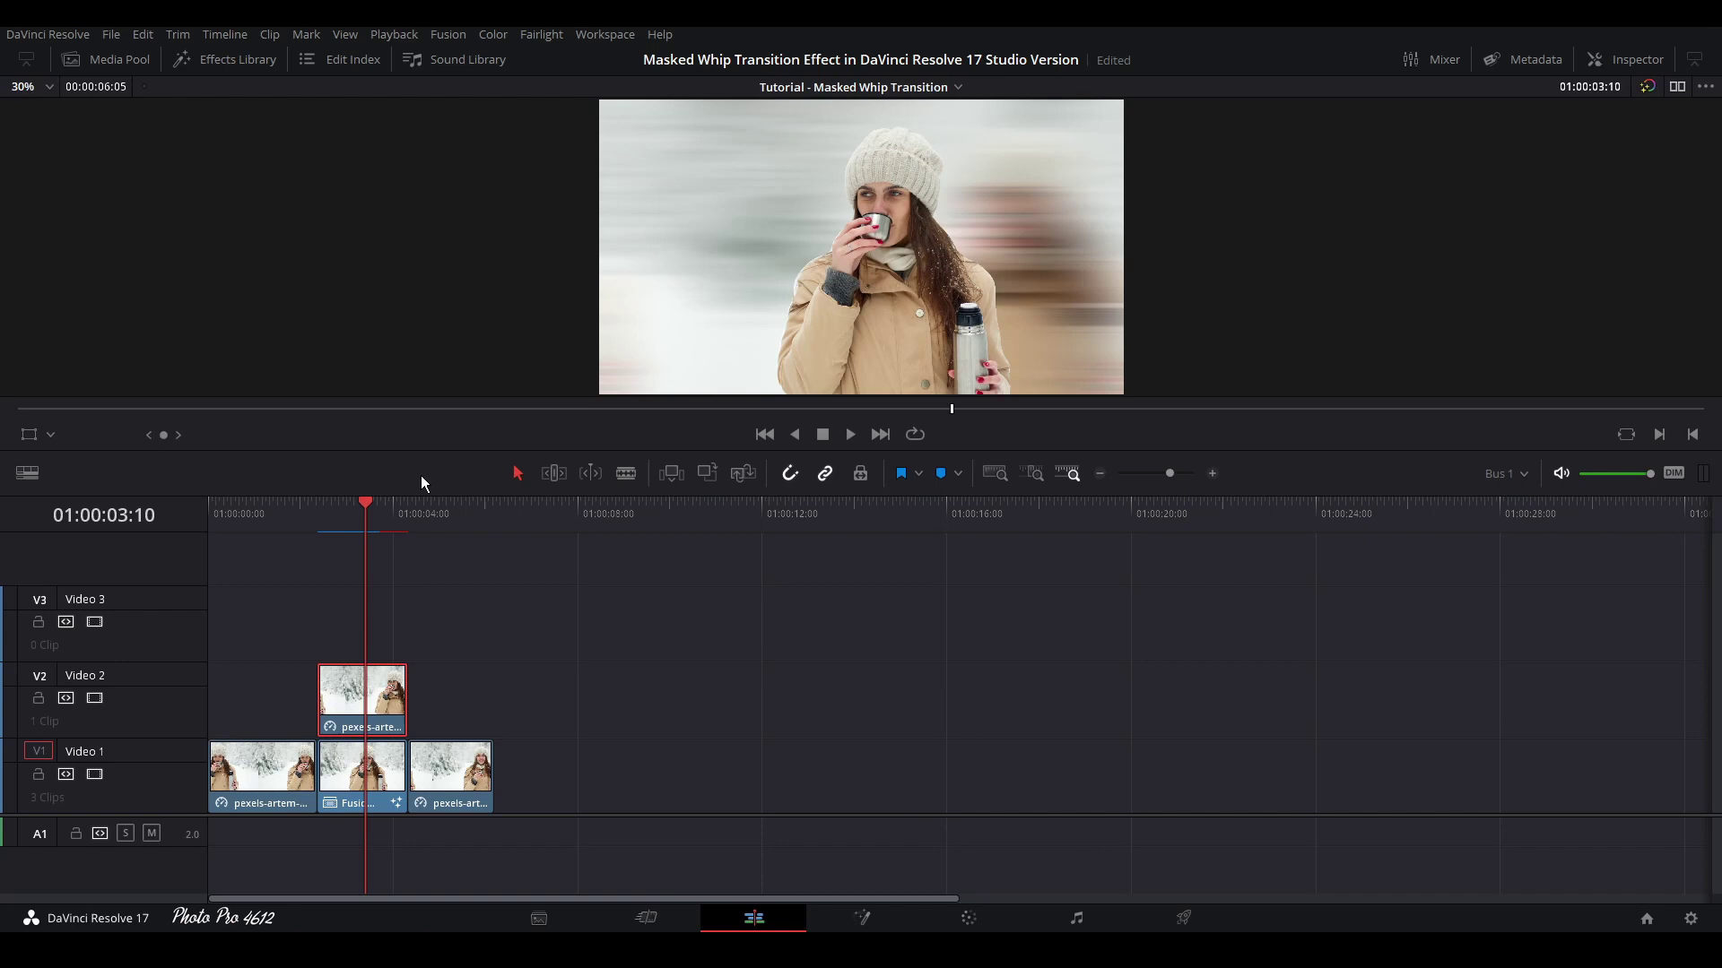
Play the masked whip transition from the start of the timeline
left_click(223, 509)
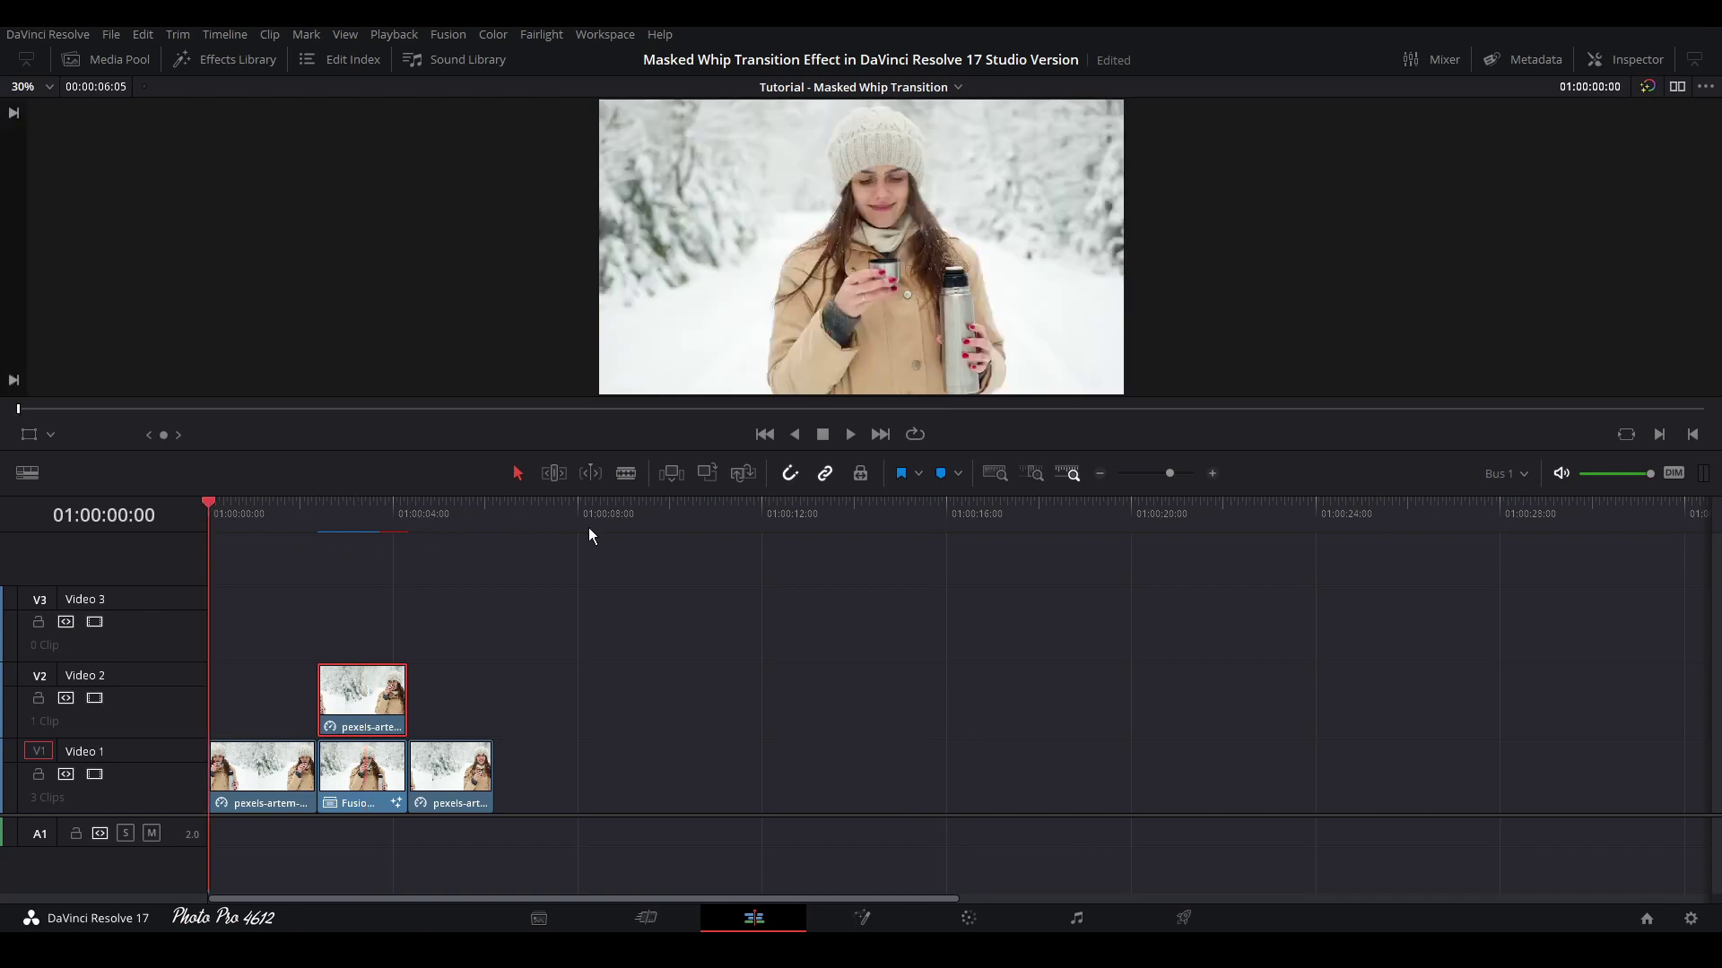
left_click(851, 434)
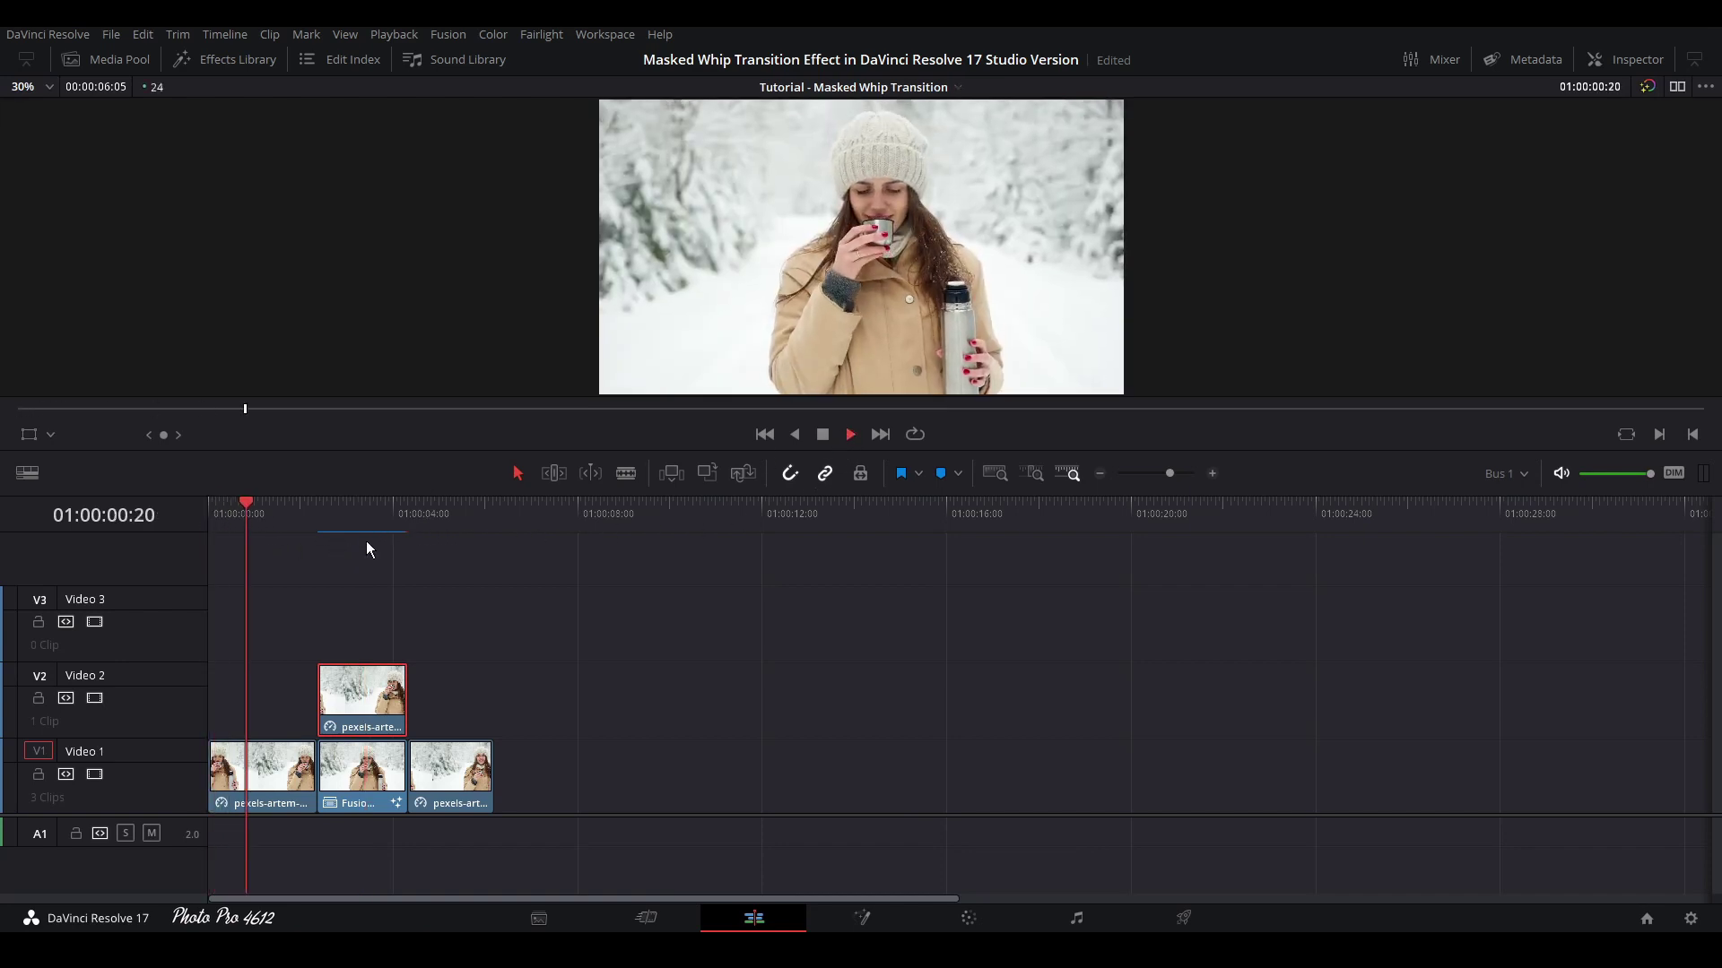